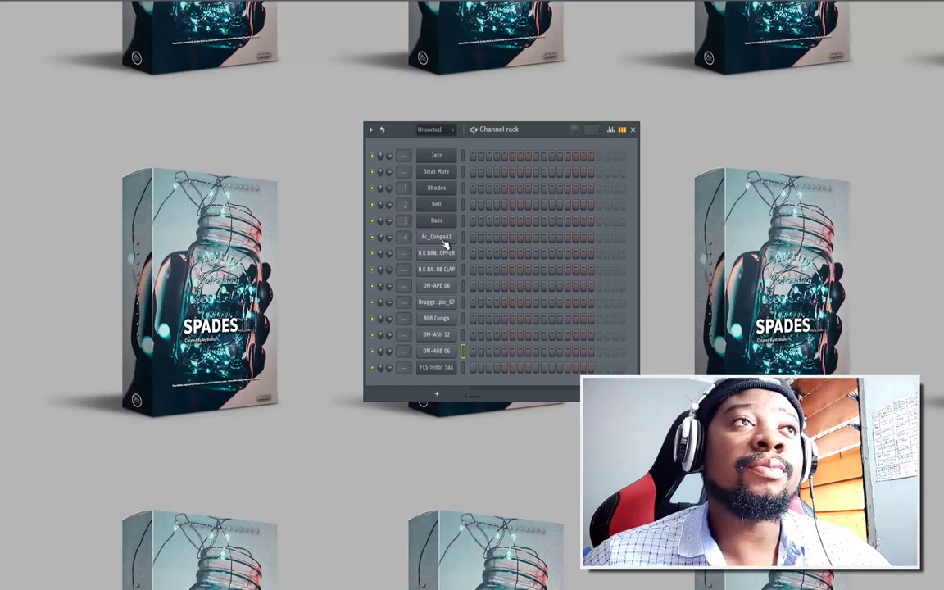
Open the DM-AGB 06 channel's sample settings and program its hits on steps 1, 4, 7, 8, 11 and 13
left_click_drag(525, 131, 514, 125)
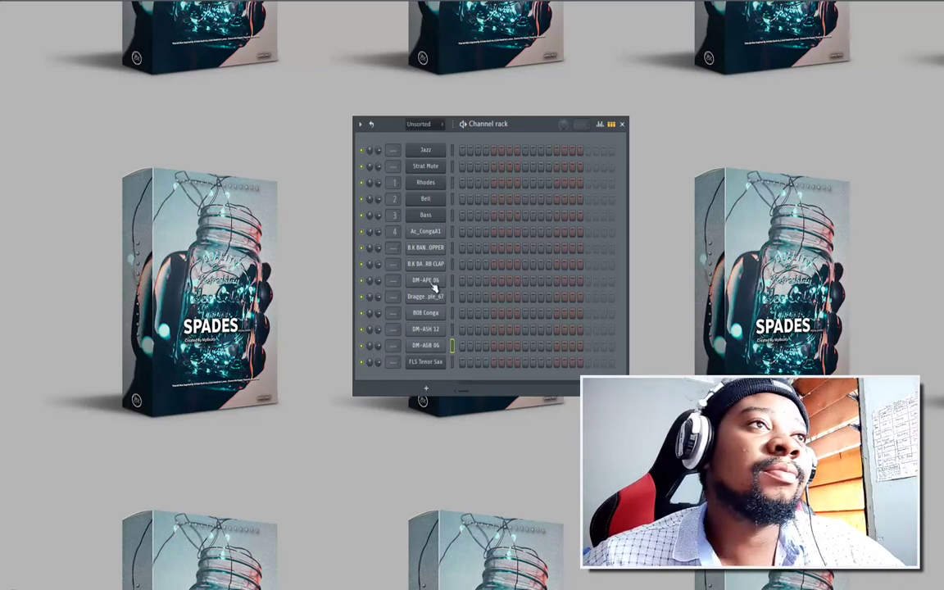
left_click(434, 346)
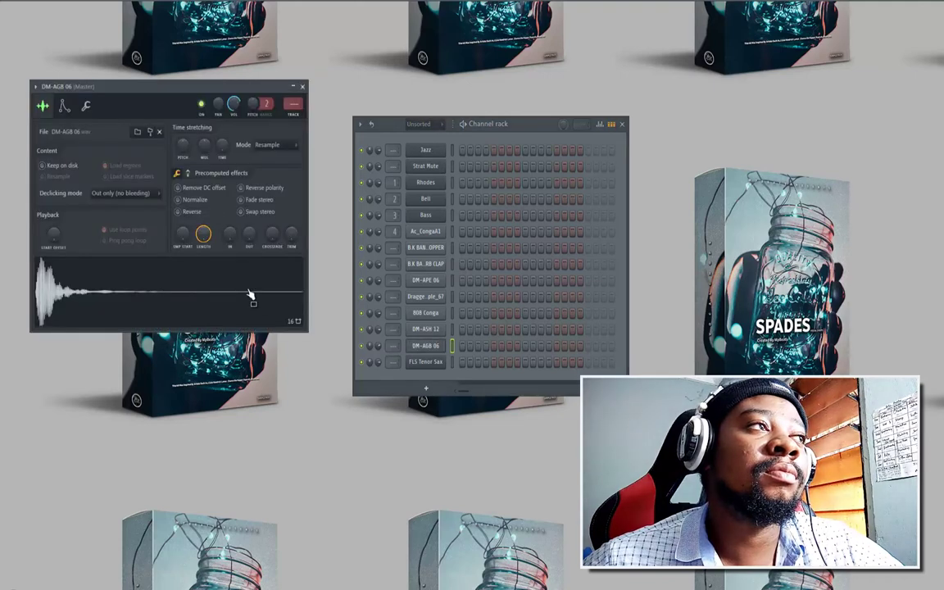
right_click(437, 346)
left_click(438, 346)
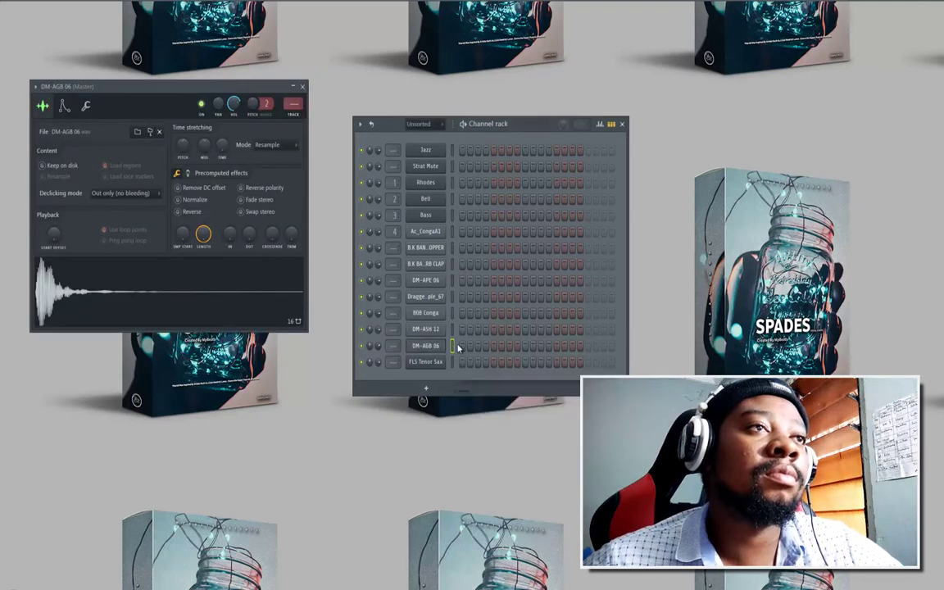
left_click(463, 348)
left_click(486, 348)
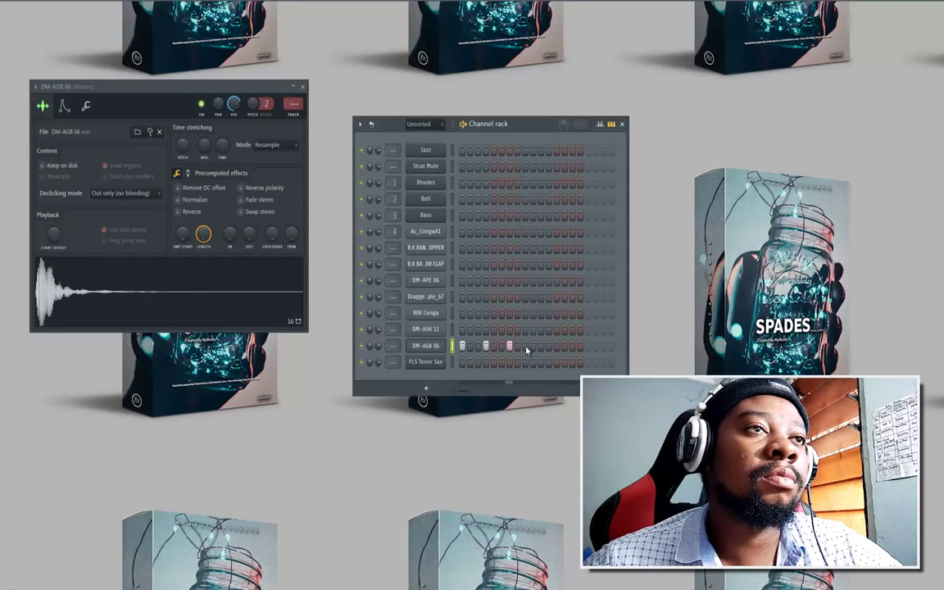
left_click(517, 347)
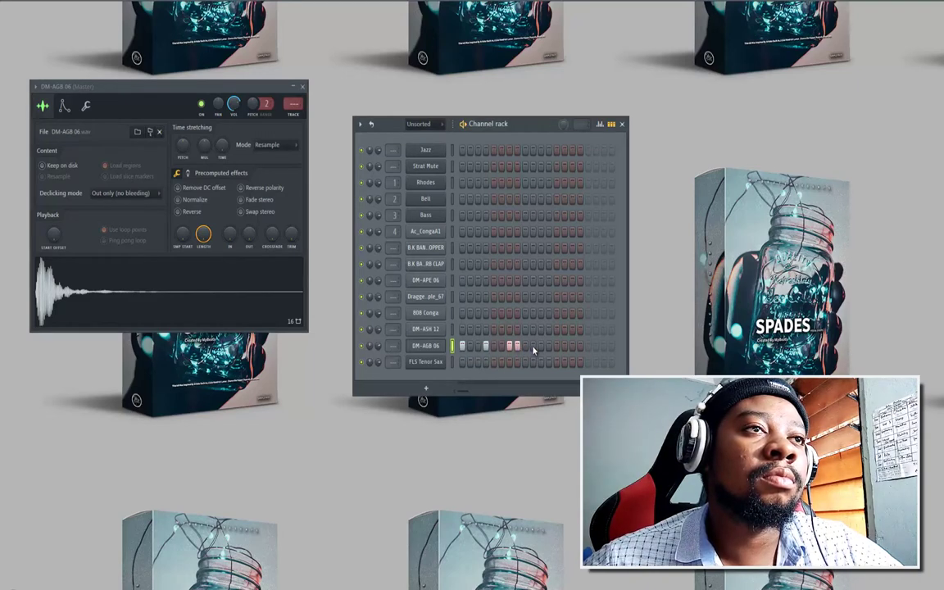
left_click(540, 348)
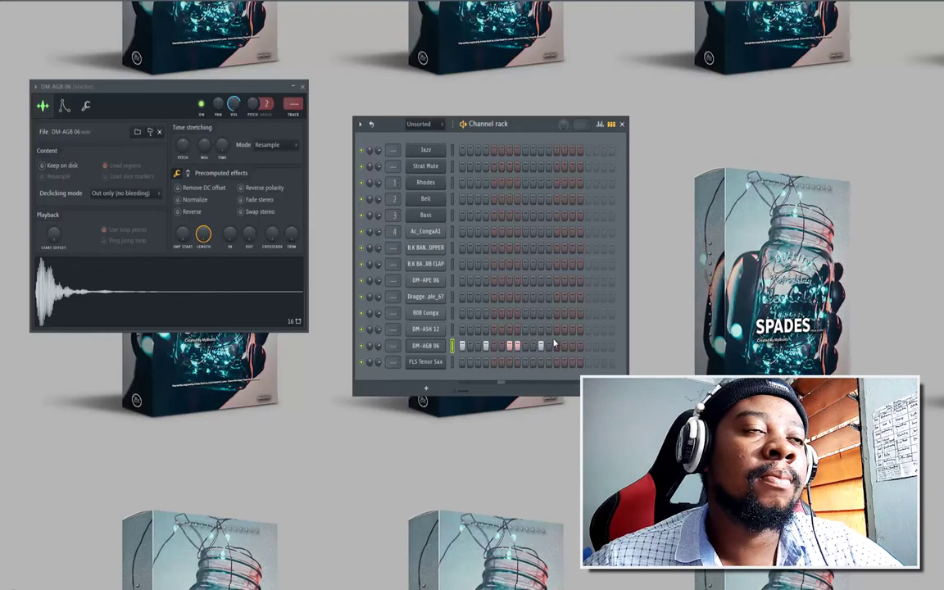
left_click(562, 347)
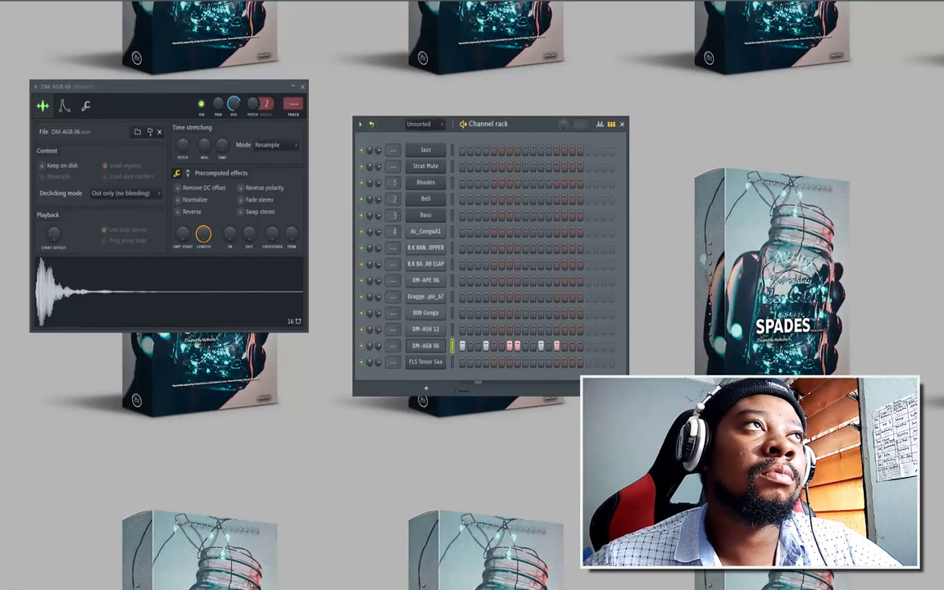
Add a fade-out to the DM-AGB 06 sample in its precomputed effects
left_click(428, 347)
left_click(426, 348)
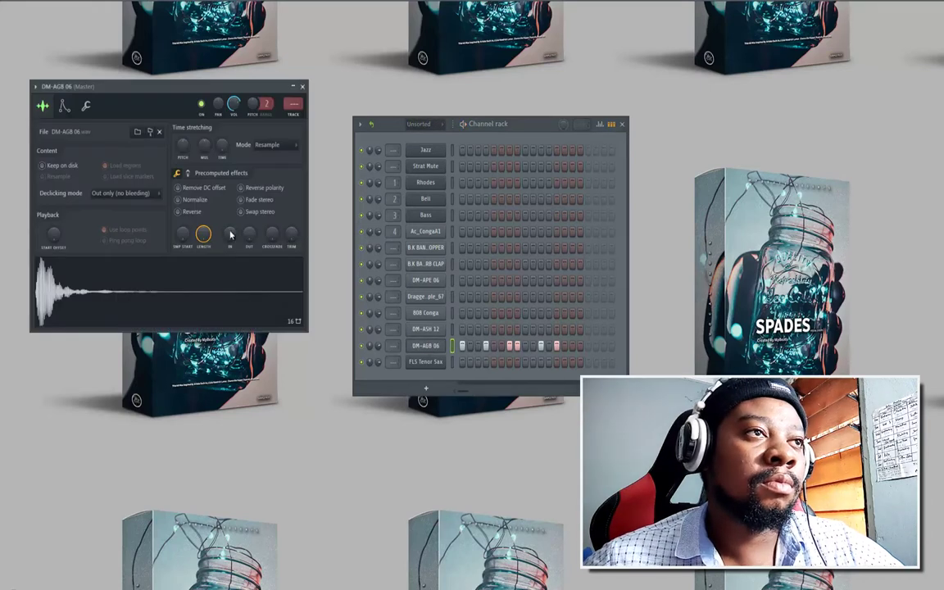
left_click_drag(252, 236, 255, 226)
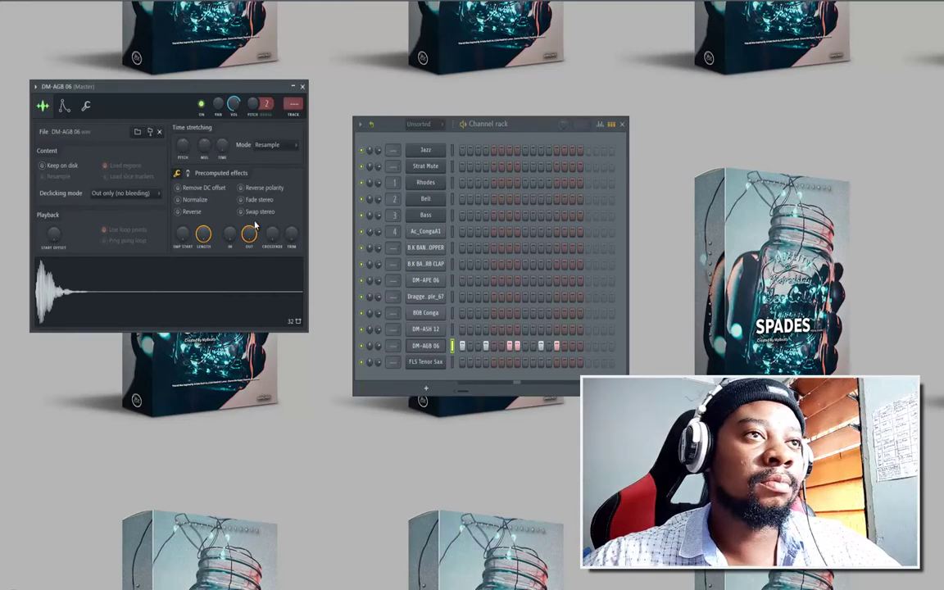
Place a DM-ASH 12 hit on step 2 and 808 Conga hits on steps 6 and 15
left_click(426, 330)
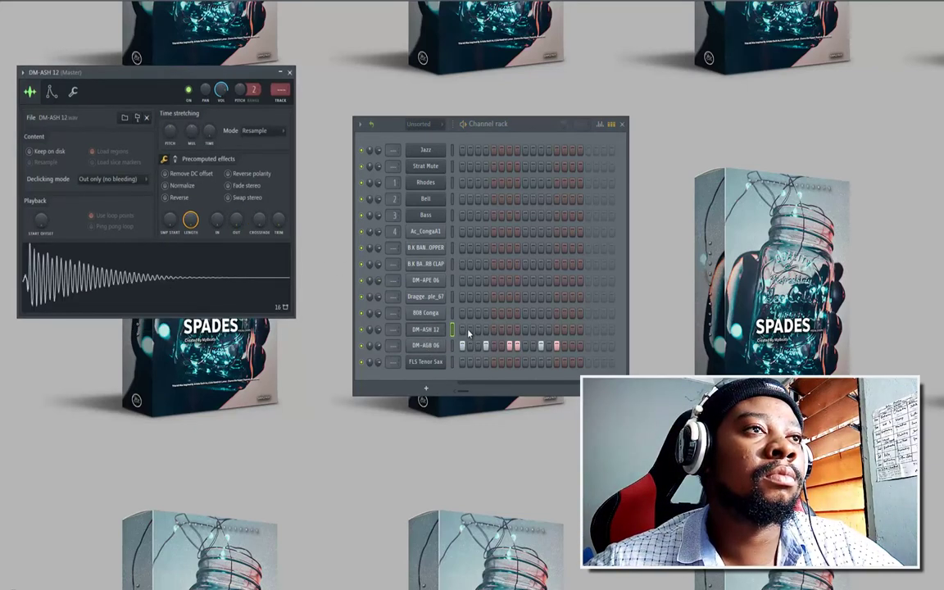
left_click(470, 330)
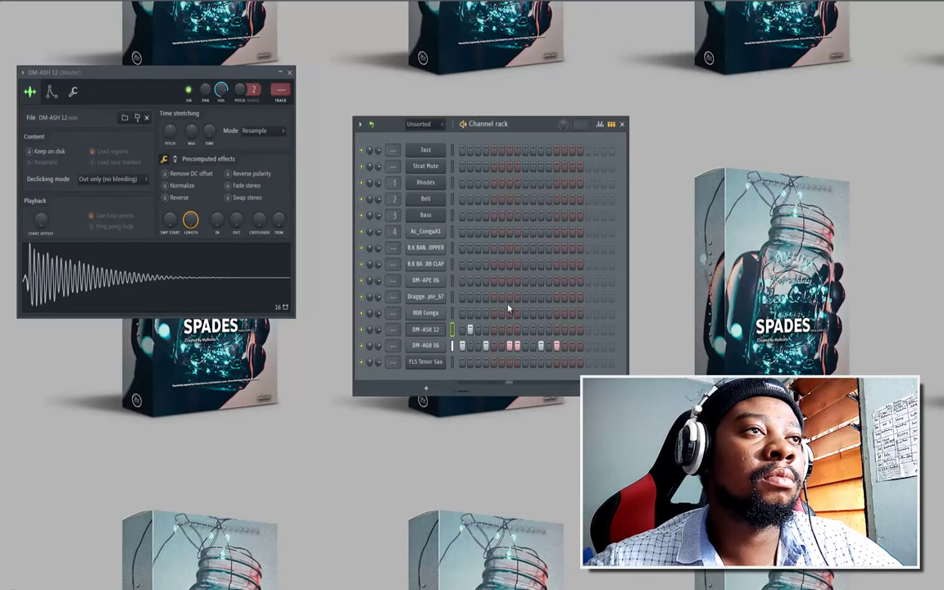
left_click(502, 313)
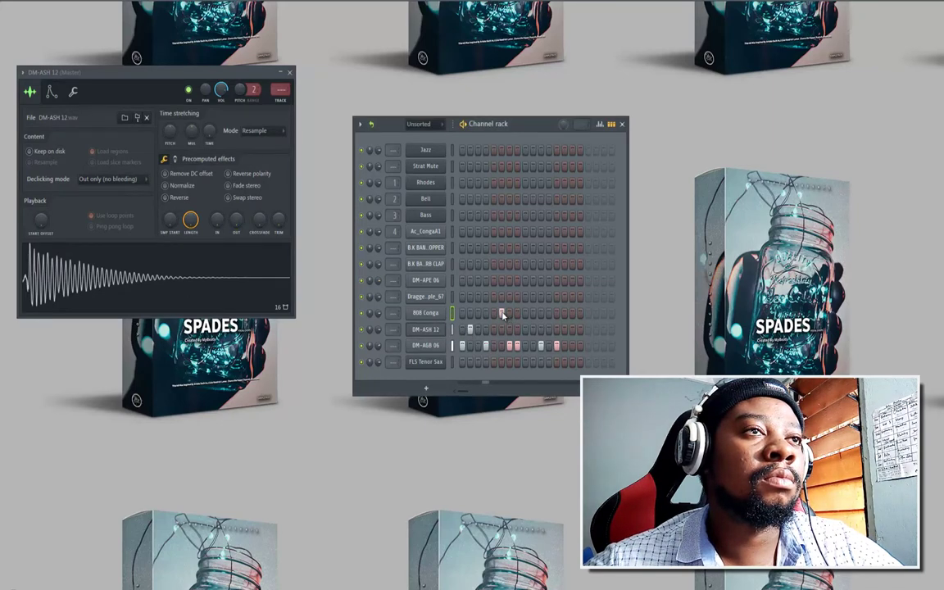
left_click(532, 314)
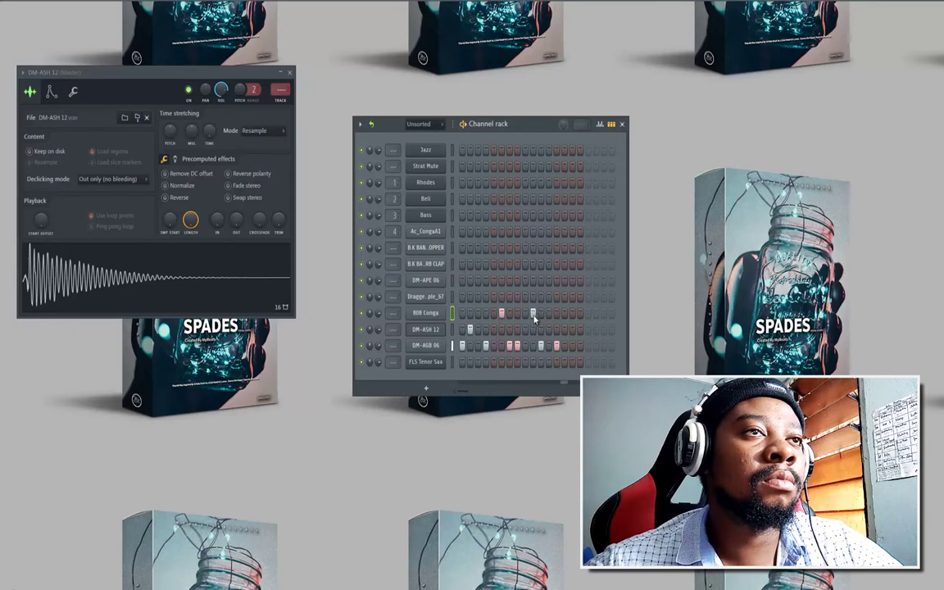
left_click(534, 314)
left_click(547, 315)
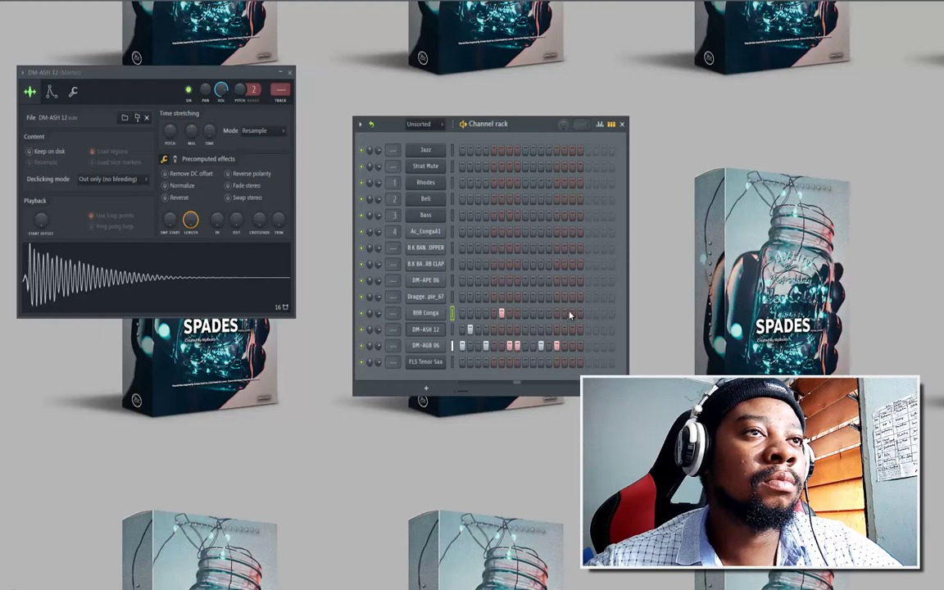
Program the Dragged sample_67 channel with hits on steps 1, 8, 11 and 13
left_click(430, 297)
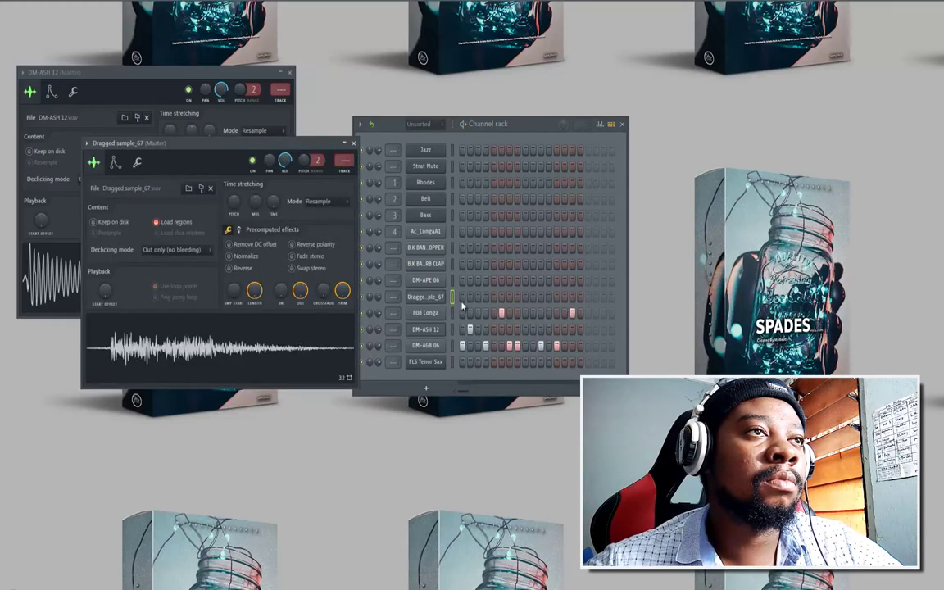
left_click(462, 298)
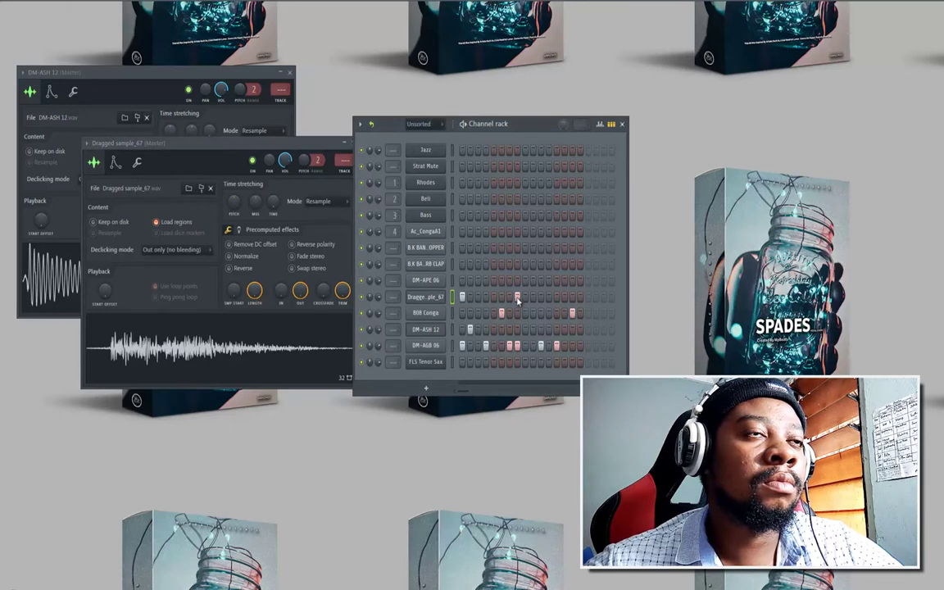
left_click(541, 297)
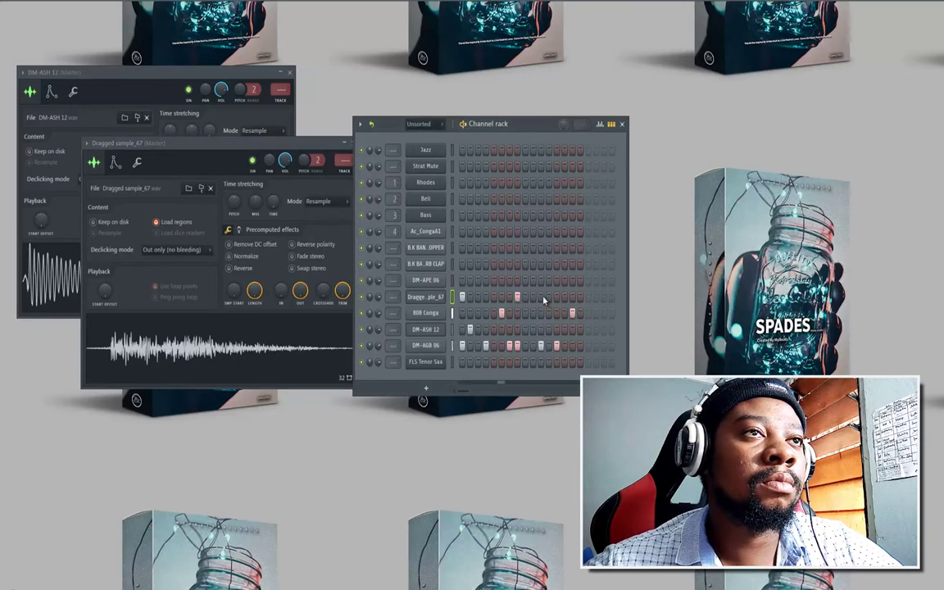
left_click(557, 296)
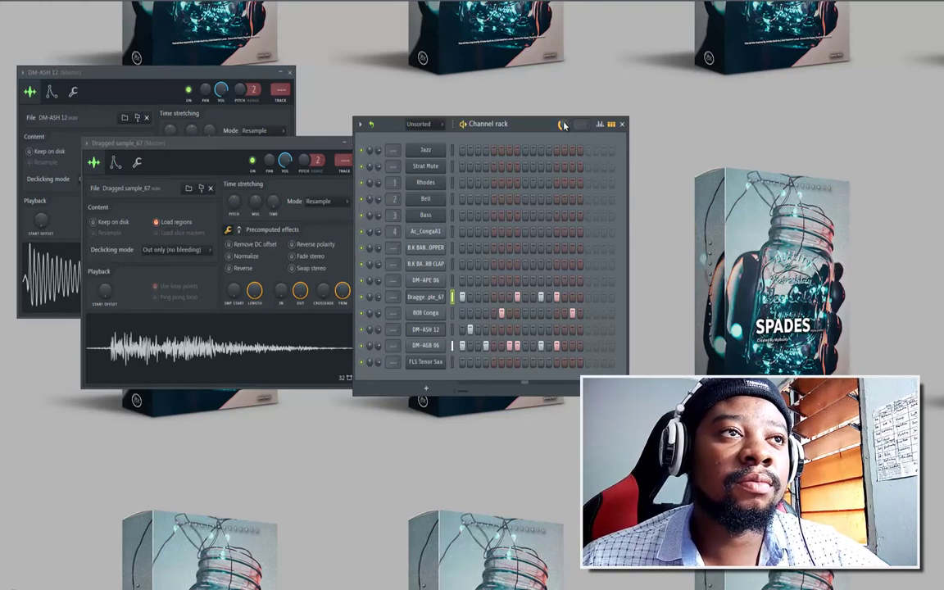
Program DM-APE 06 on steps 3, 4, 7, 8, 11, 12, 15 and 16, and shorten its tail with a fade-out
left_click(424, 280)
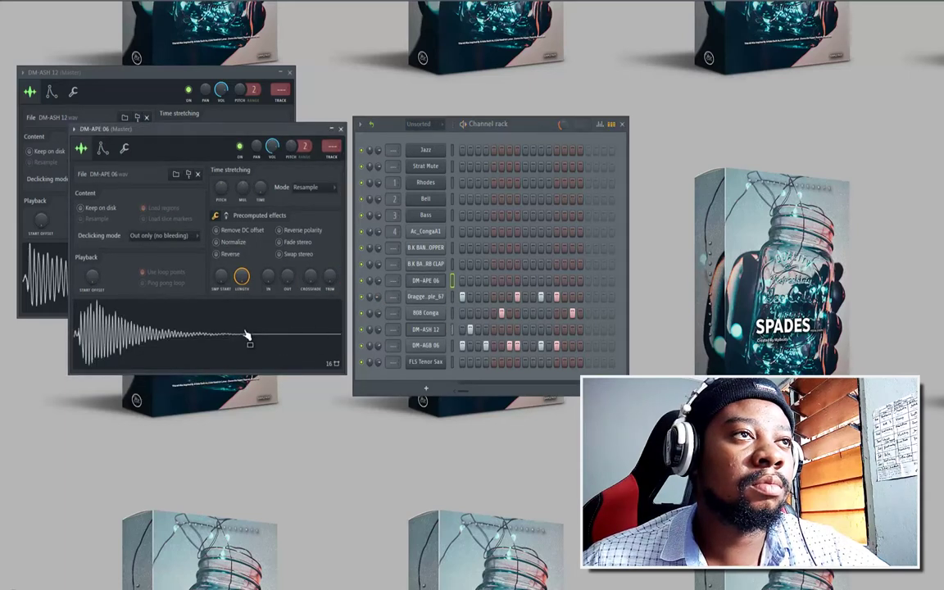
left_click(479, 281)
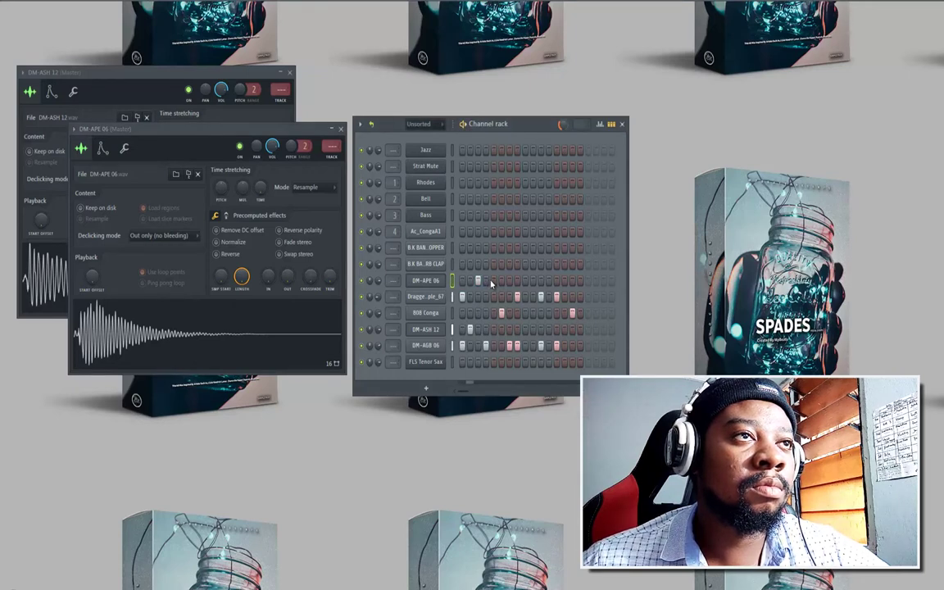
left_click(486, 281)
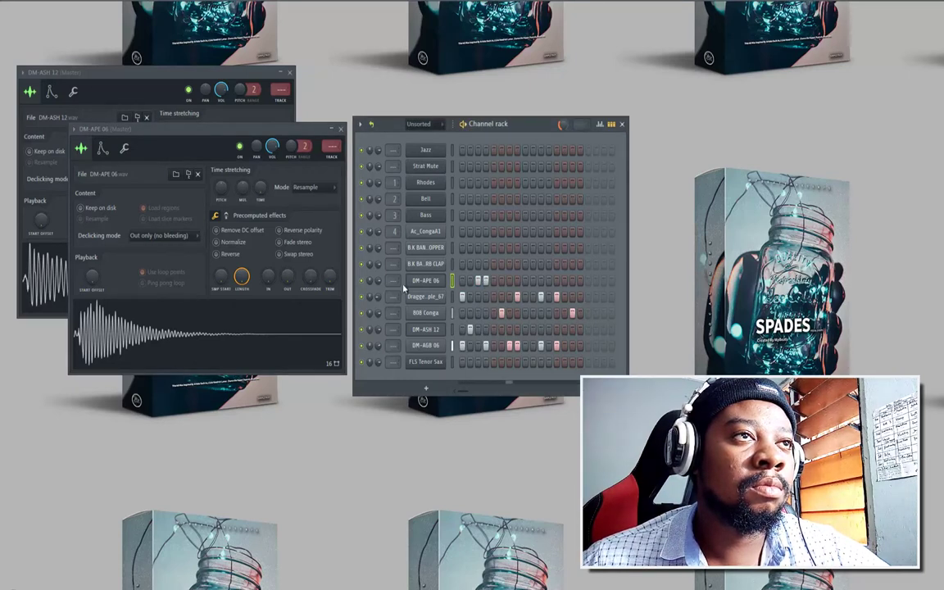
left_click(511, 281)
left_click(517, 281)
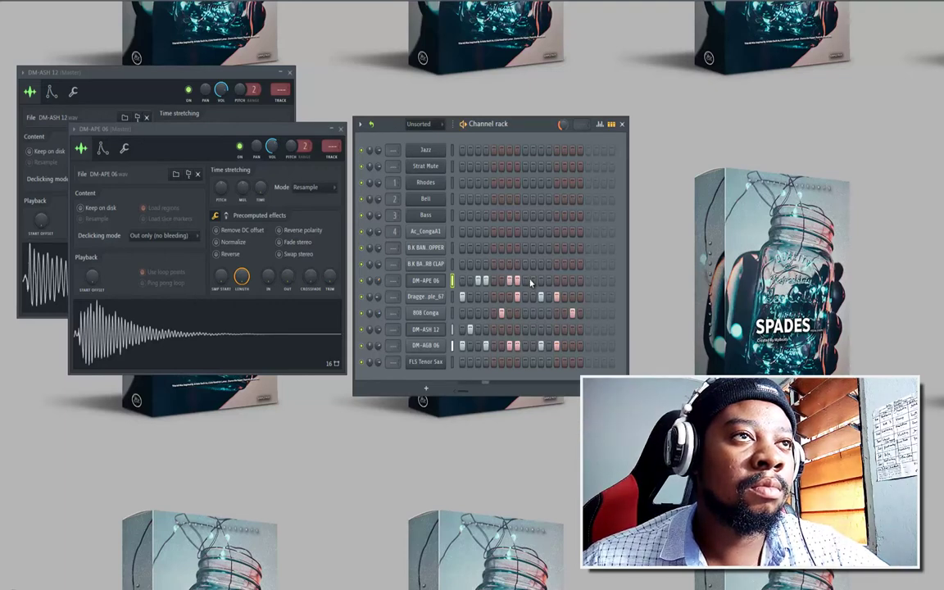
left_click(541, 281)
left_click(548, 281)
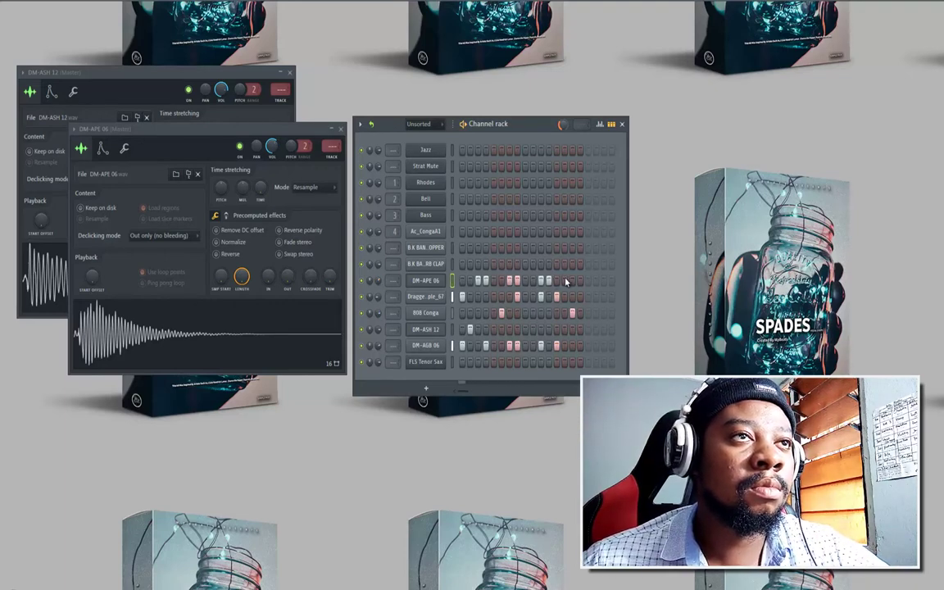
left_click(572, 281)
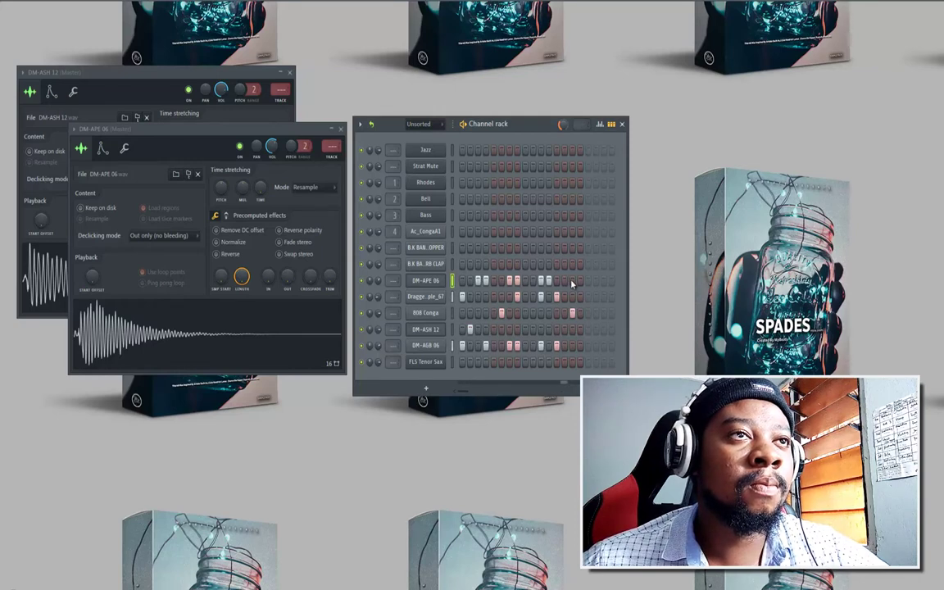
left_click(580, 281)
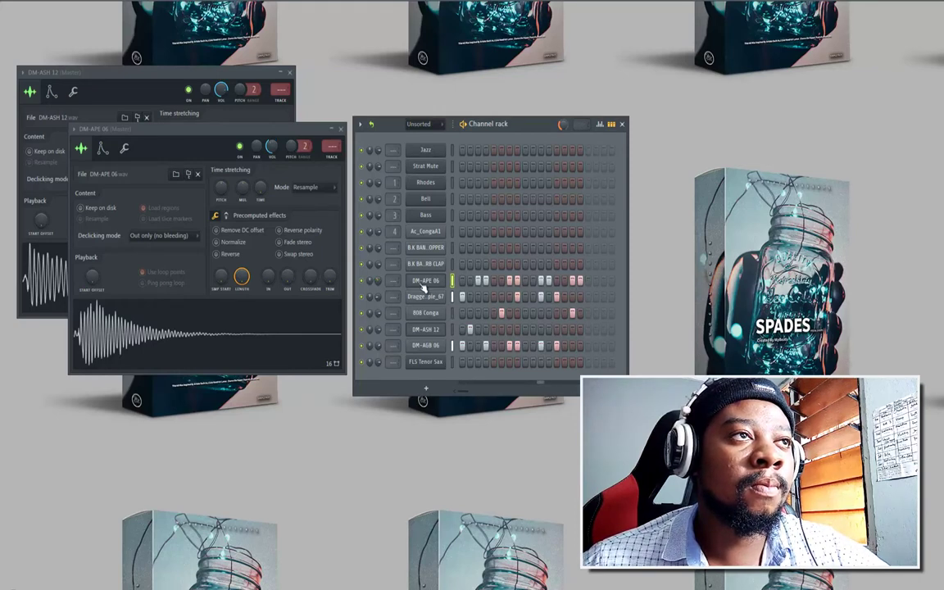
left_click_drag(288, 277, 270, 86)
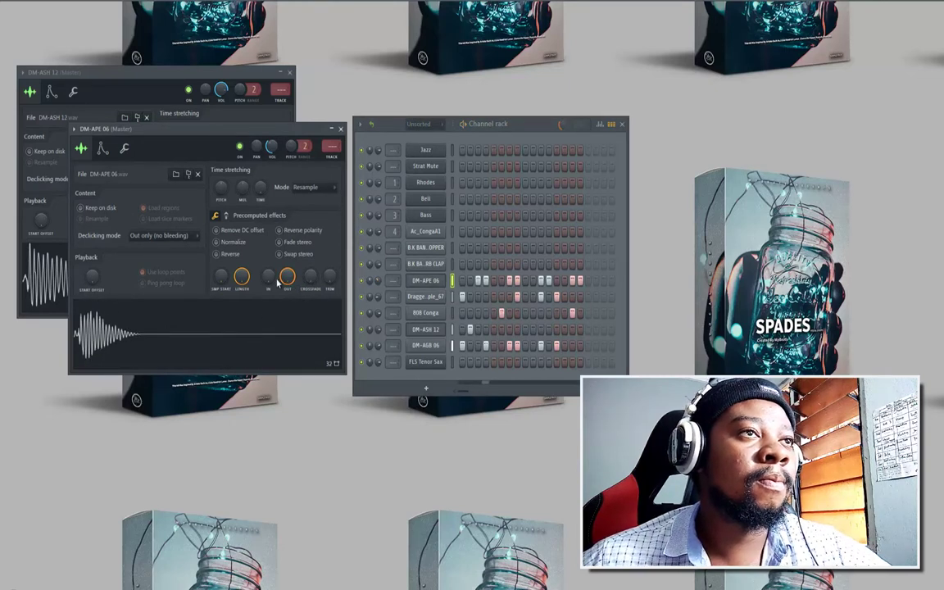
left_click_drag(289, 279, 293, 322)
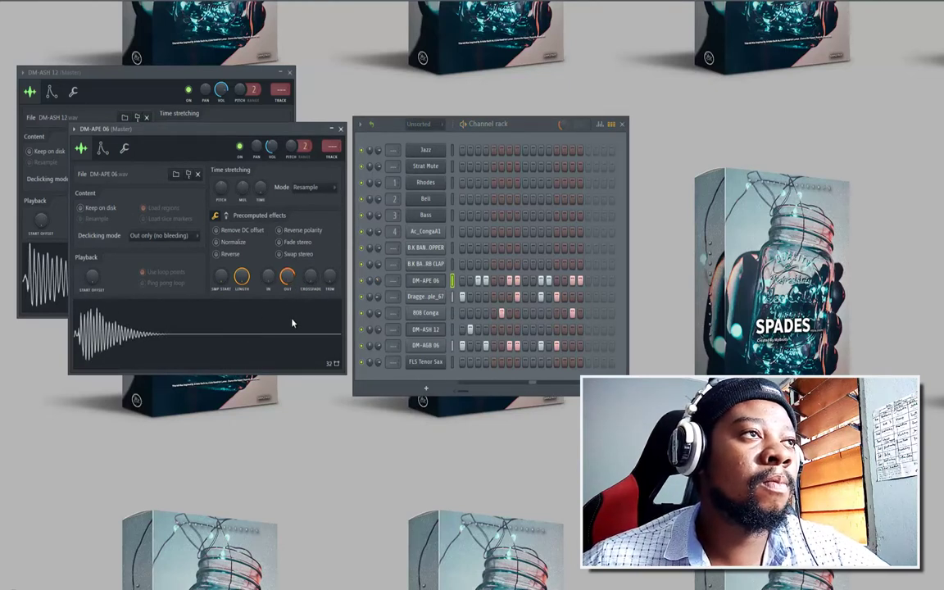
Place the B.K clap on step 1 and a B.K BANGERZ - DA POPPER hit on step 6, adding a fade-out to the popper sample
left_click(426, 264)
left_click(458, 265)
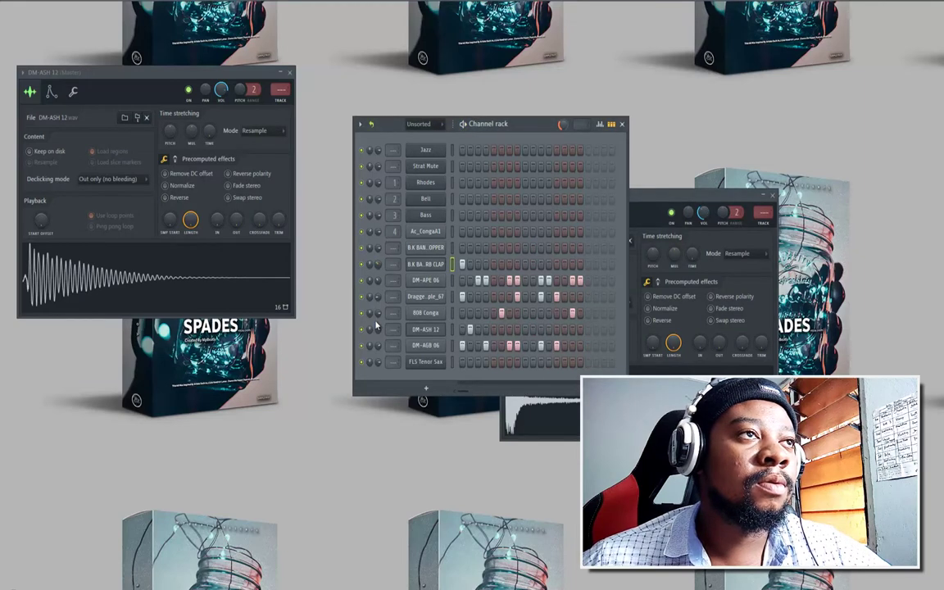
left_click(425, 247)
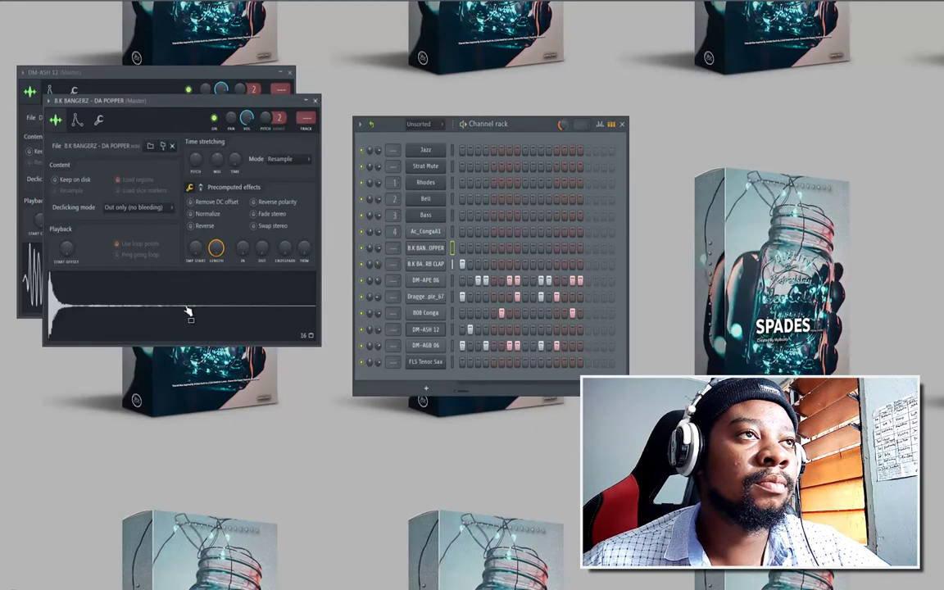
left_click(494, 249)
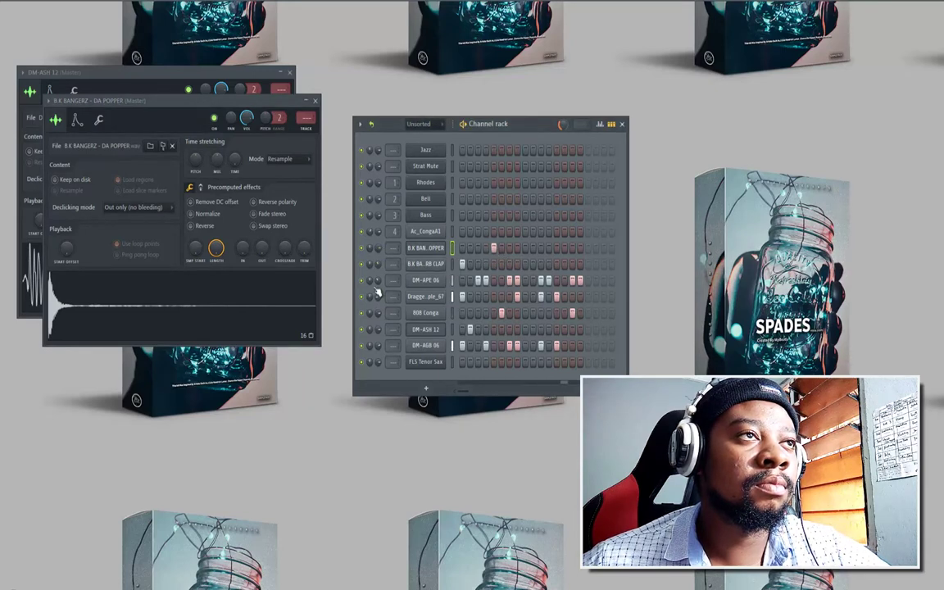
left_click_drag(262, 256, 262, 239)
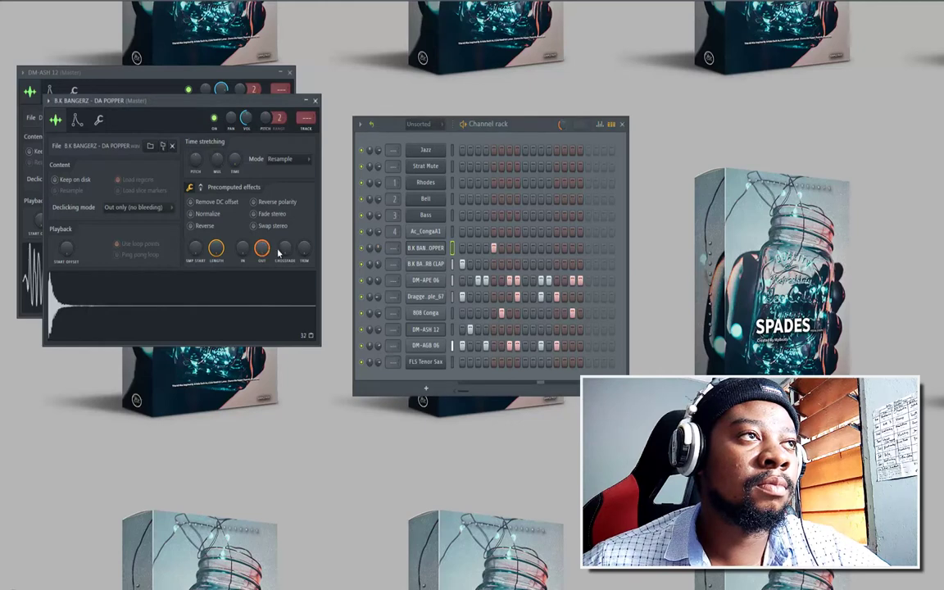
left_click(486, 248)
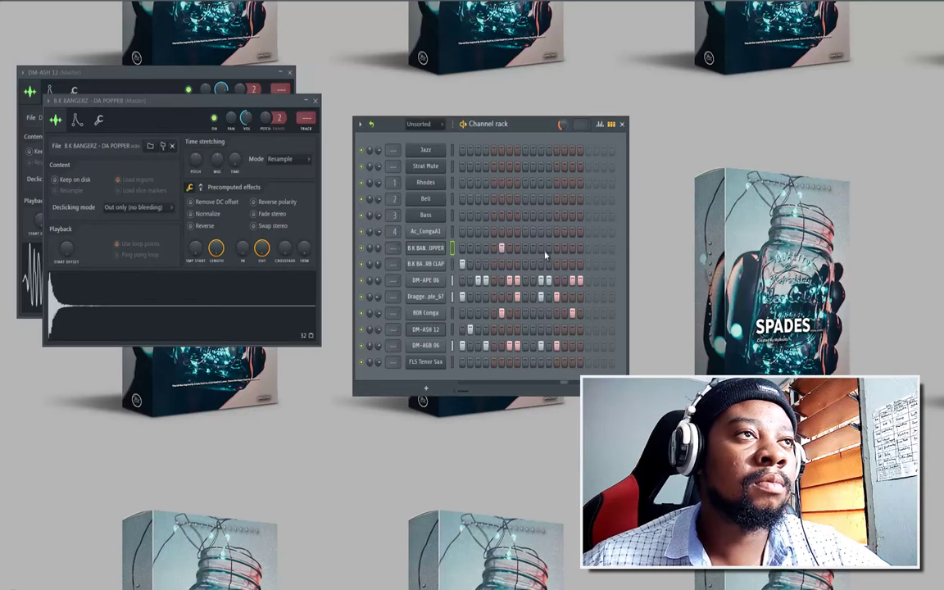
Mute the B.K clap channel and add B.K BANGERZ - DA POPPER hits on steps 13 and 14
left_click(361, 264)
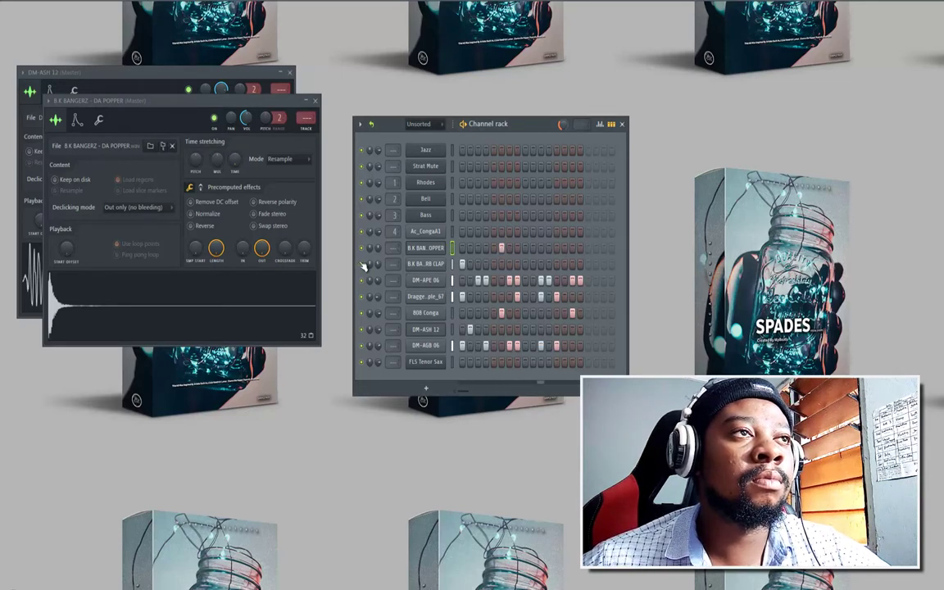
left_click(564, 247)
left_click(555, 248)
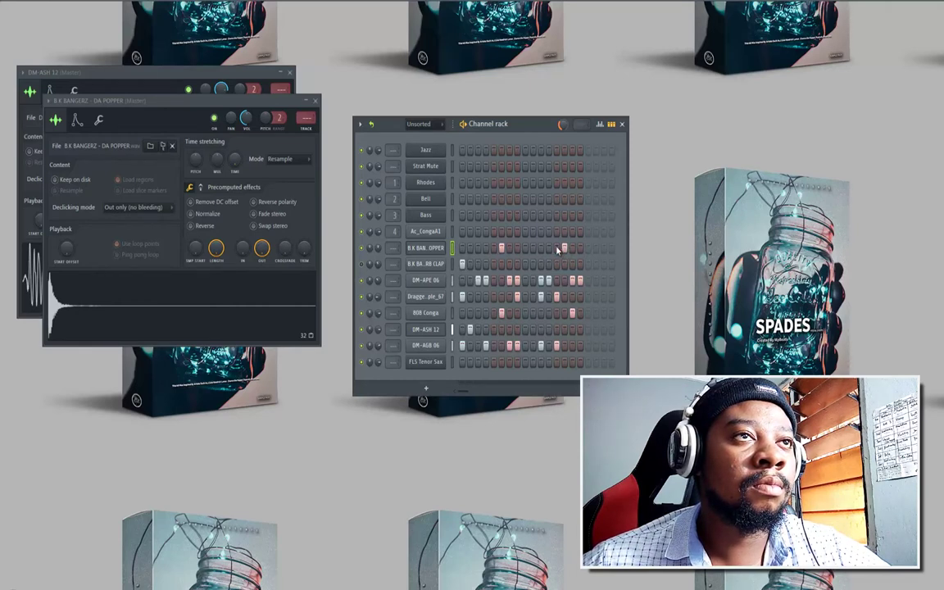
Add Ac_CongaA1 hits on steps 9 and 10, apply a fade-out to the conga sample, and audition the pattern
left_click(599, 125)
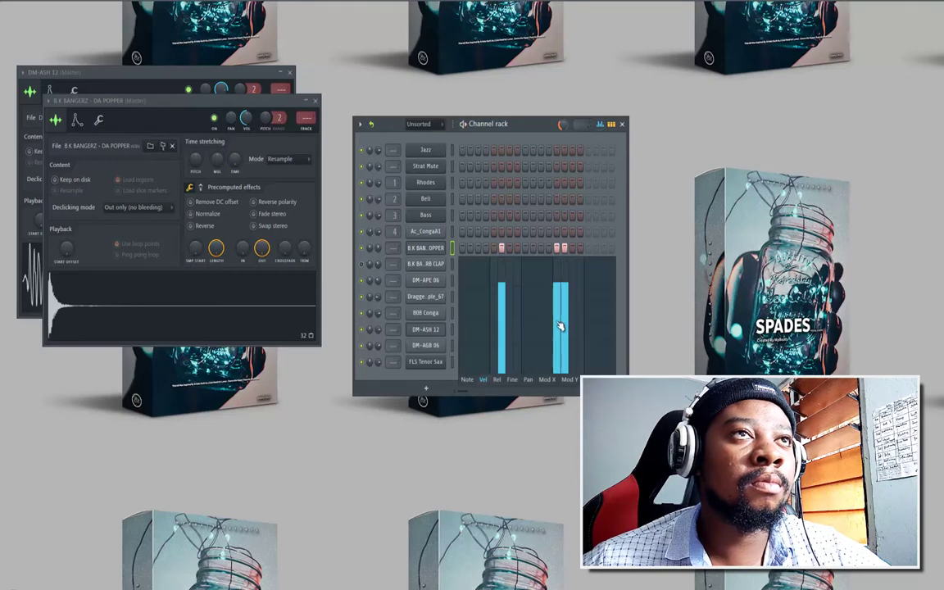
left_click(600, 124)
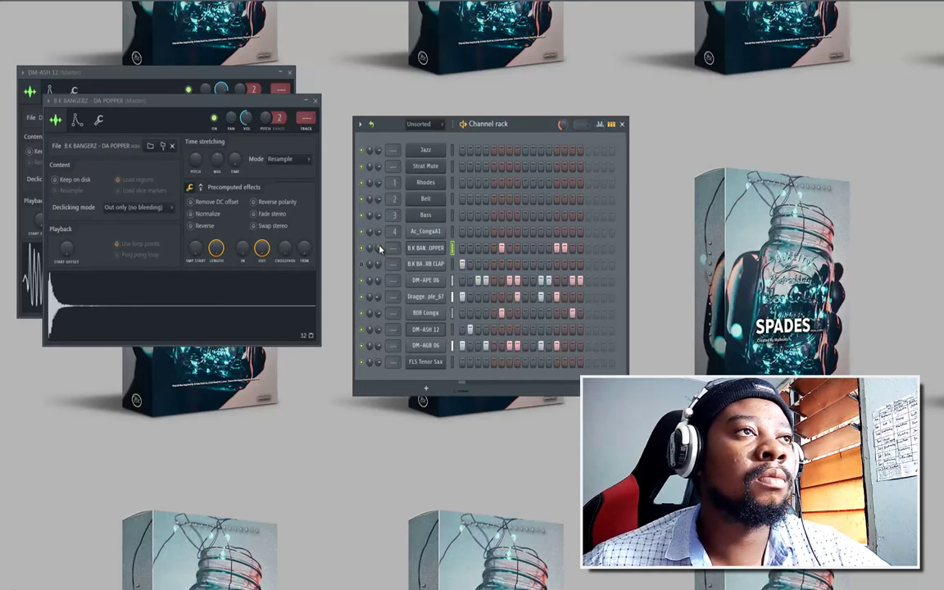
left_click(425, 231)
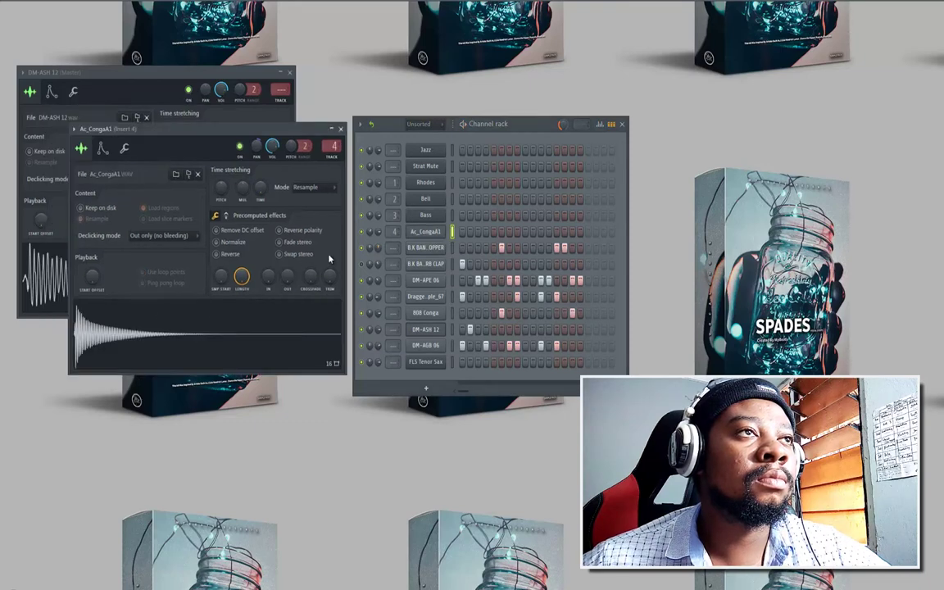
left_click(526, 232)
left_click(534, 231)
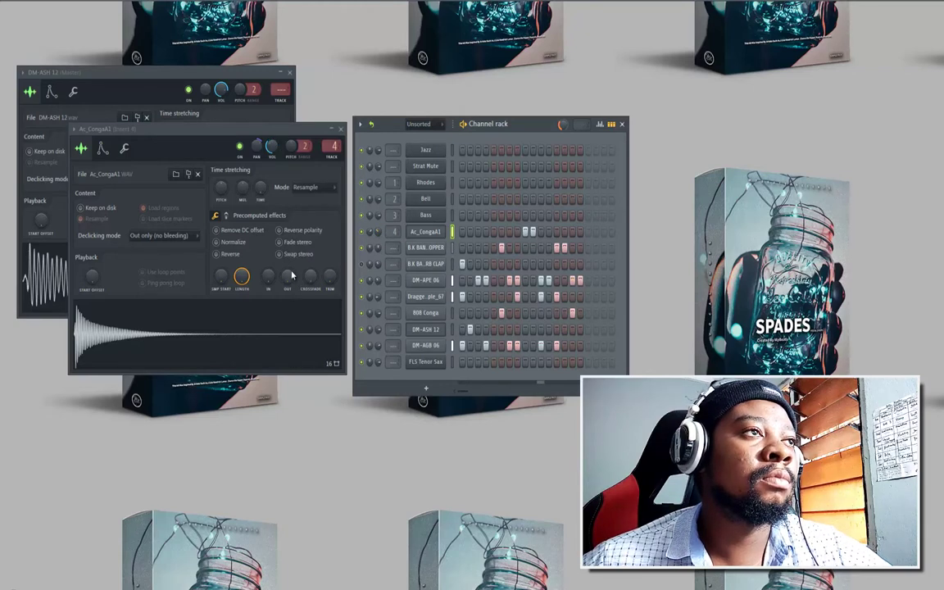
left_click_drag(291, 275, 291, 246)
left_click(341, 129)
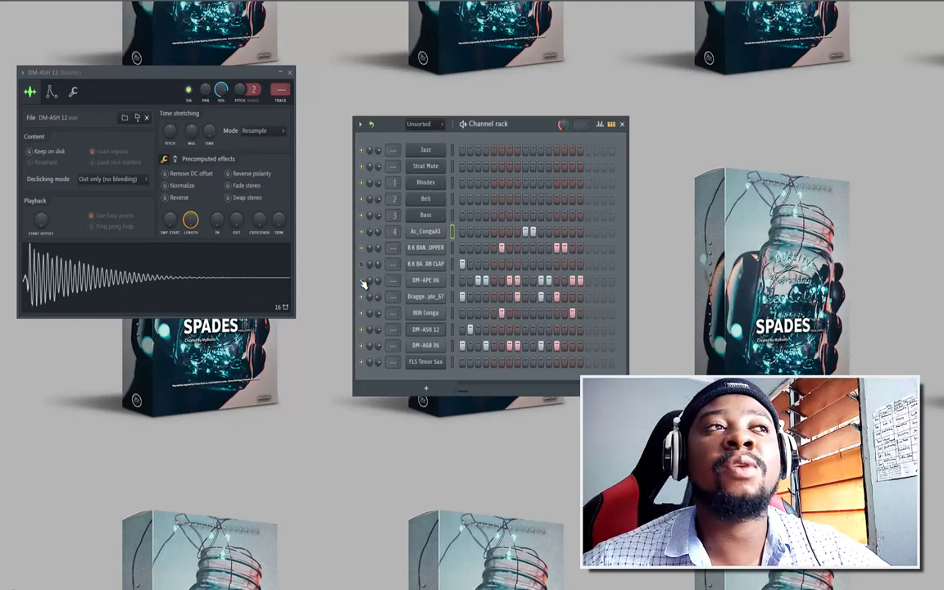
key("space")
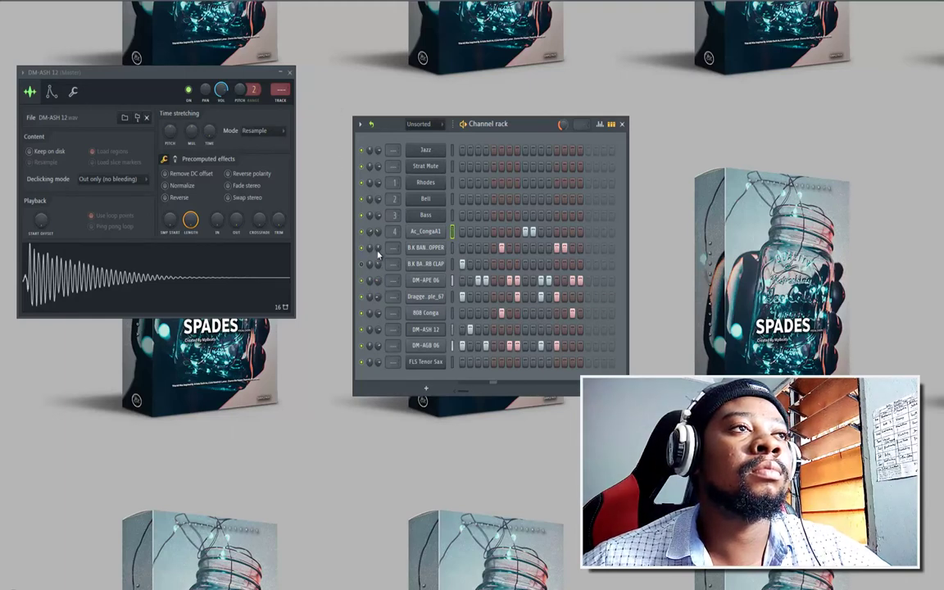
Time-stretch the 110 African Shaker Mini clip on playlist Track 1 to about three bars
right_click(447, 181)
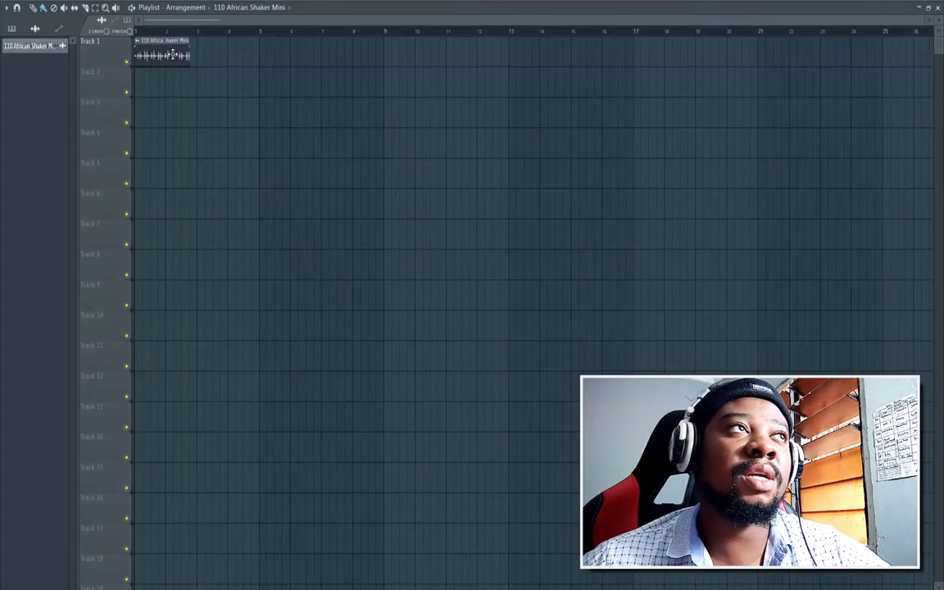
double_click(166, 49)
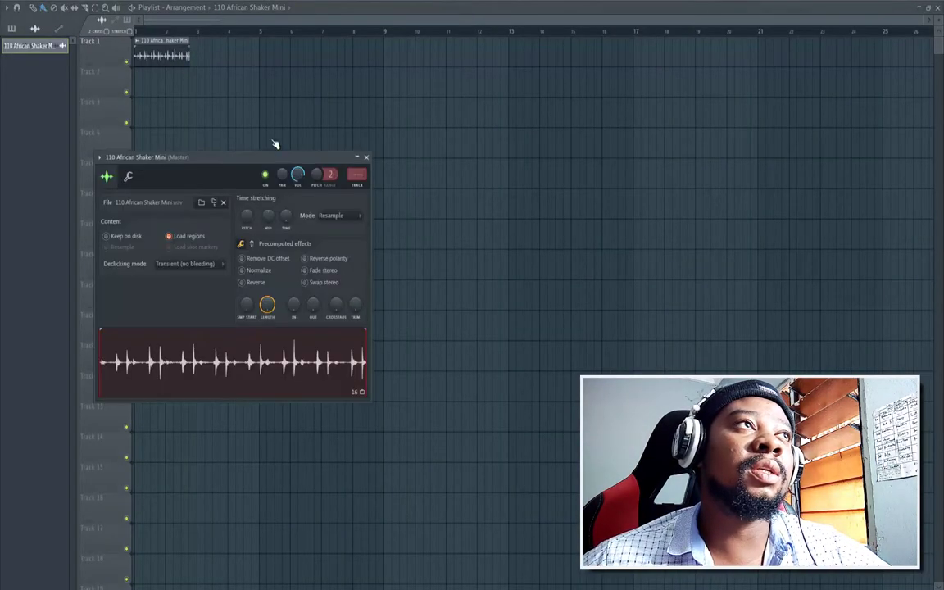
right_click(288, 219)
left_click(296, 225)
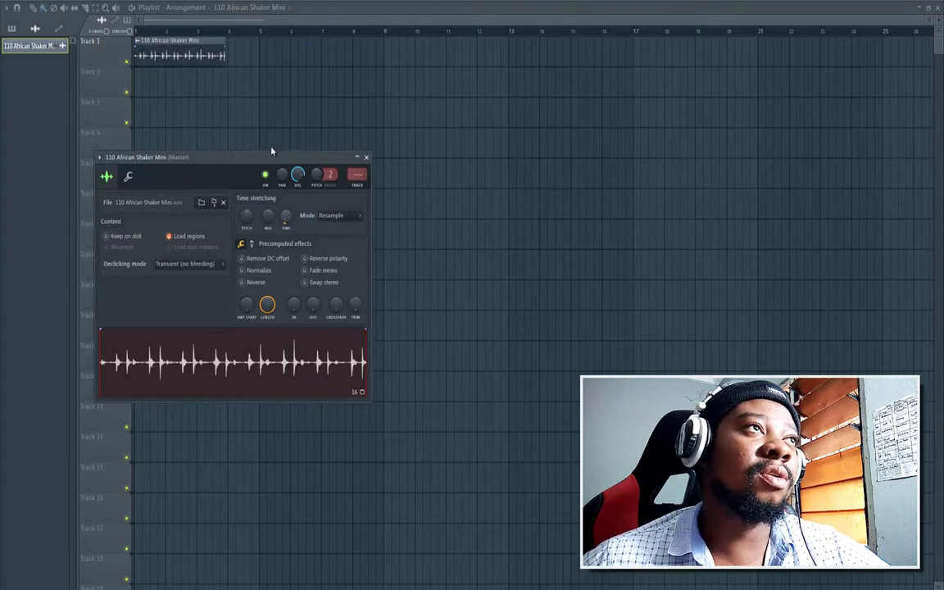
left_click(938, 9)
left_click(366, 157)
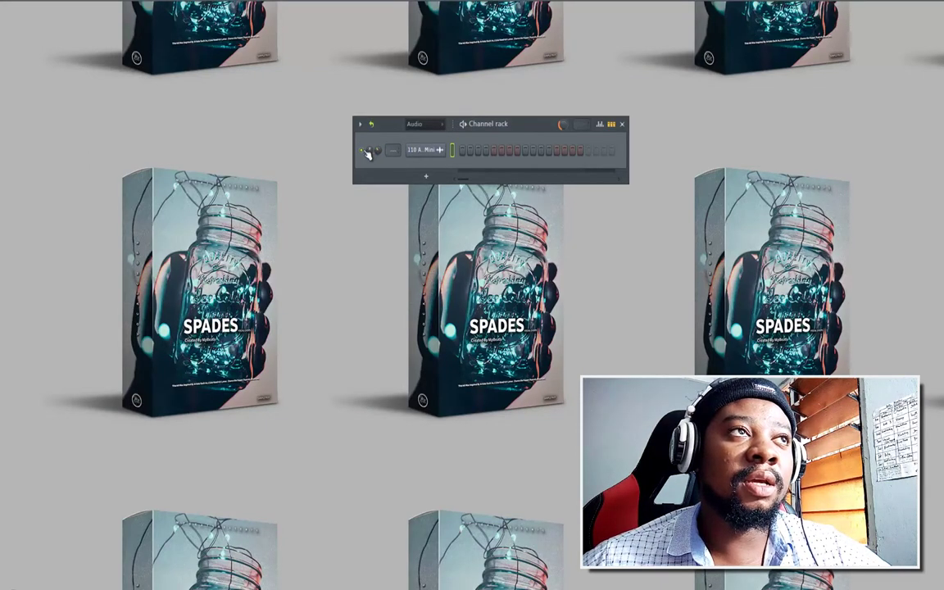
Show all channels in the channel rack and open the Rhodes channel in the piano roll
left_click(427, 137)
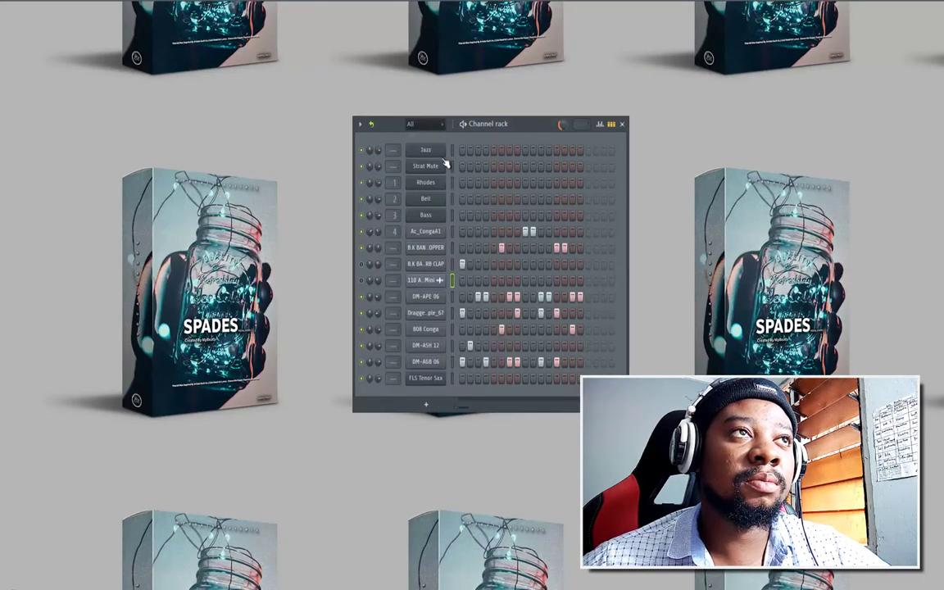
right_click(430, 217)
right_click(439, 184)
left_click(452, 183)
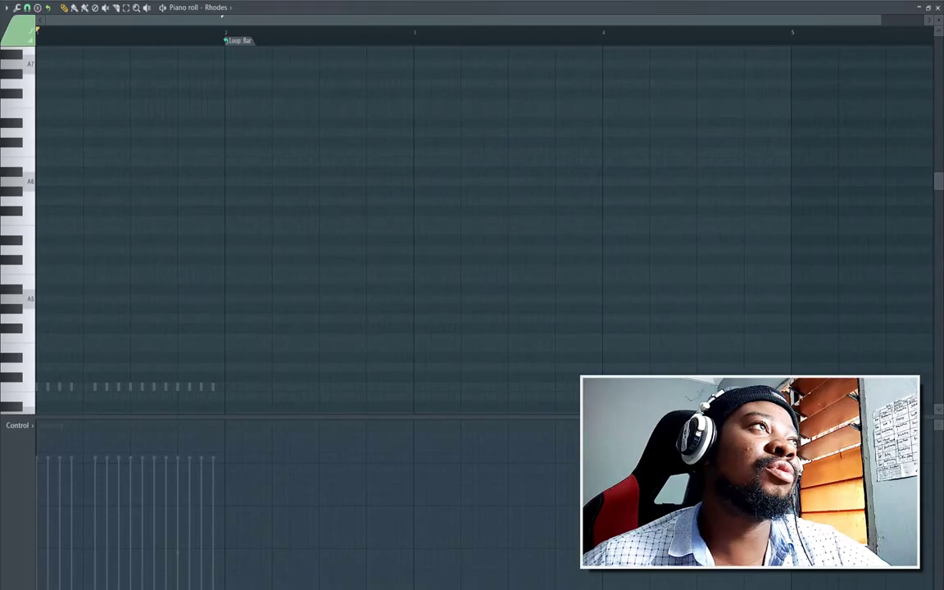
Set the root note of the piano roll's scale highlighting to C and audition notes on the Rhodes
left_click(7, 8)
mouse_move(34, 72)
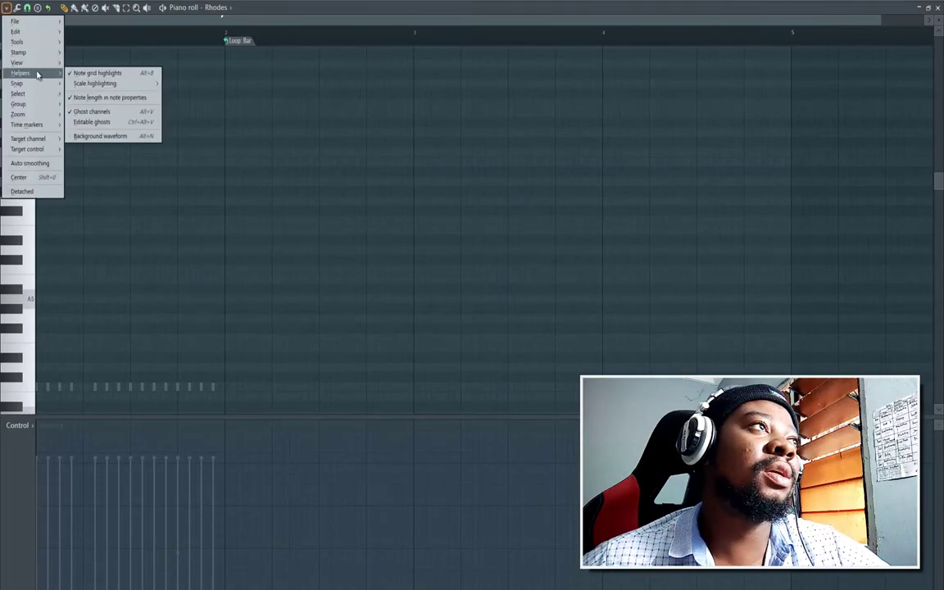
mouse_move(163, 90)
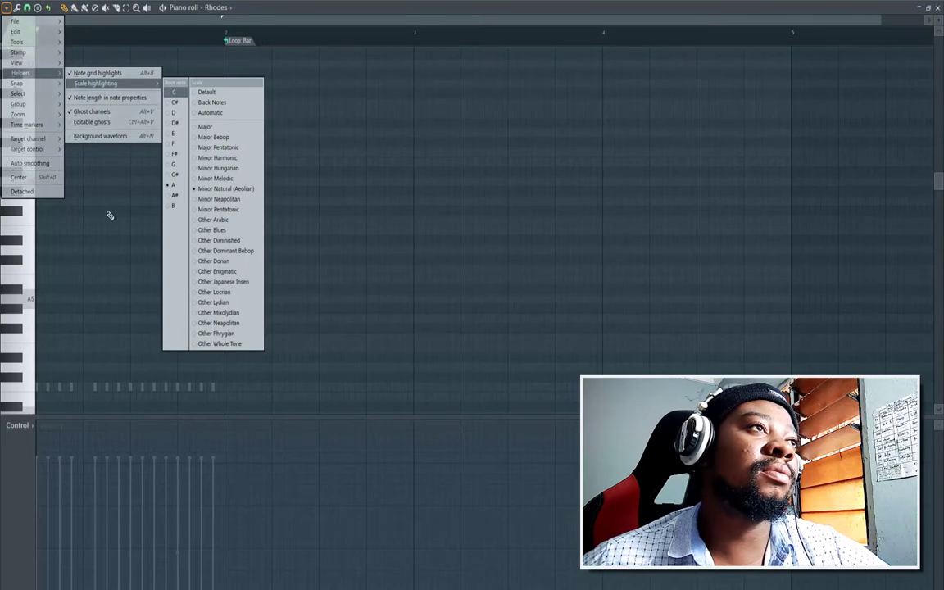
key("q")
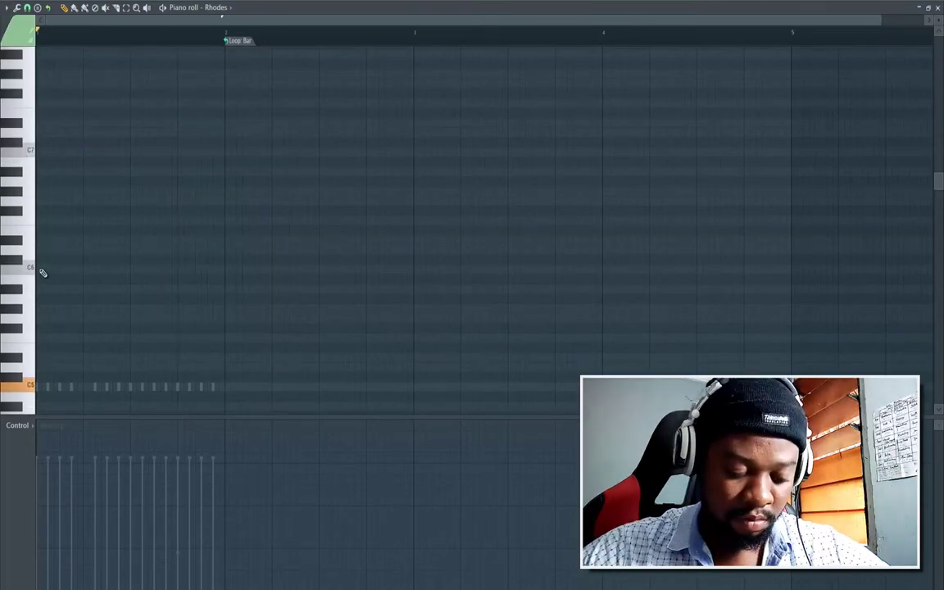
key("m")
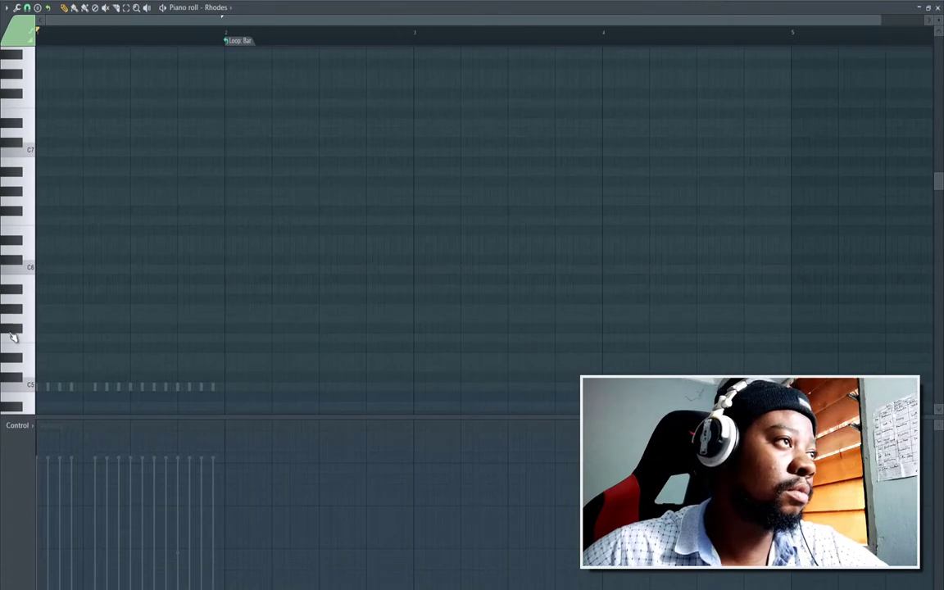
Draw a half-bar Rhodes chord of D5, F5 and C6 at the start of bar 1 and play it back
left_click(50, 369)
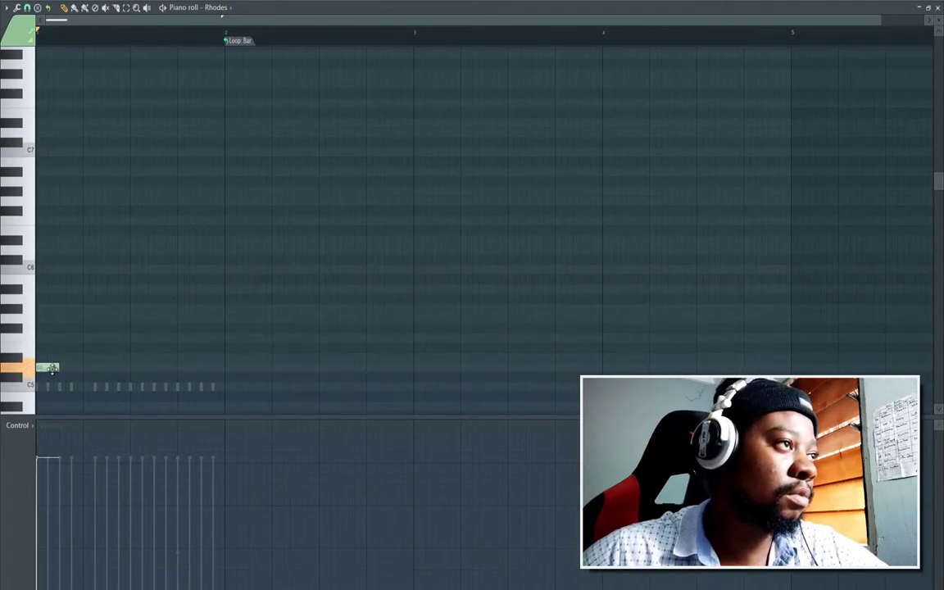
left_click_drag(122, 370, 129, 368)
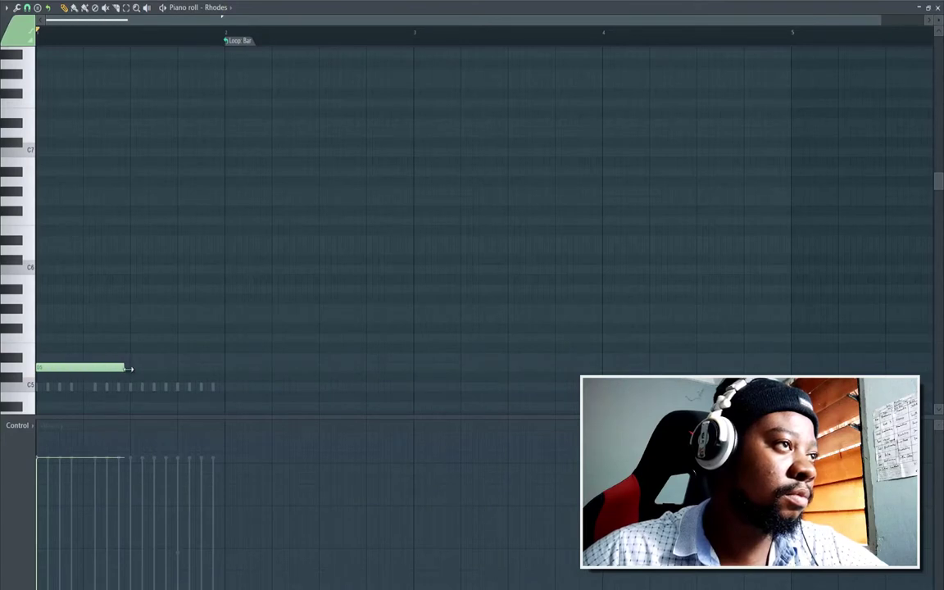
left_click(39, 337)
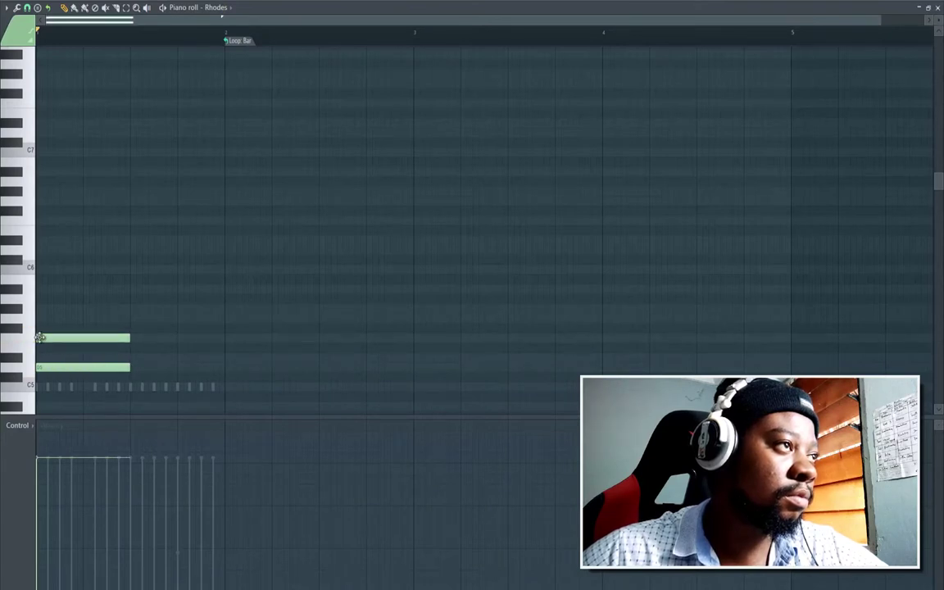
left_click(37, 268)
key("space")
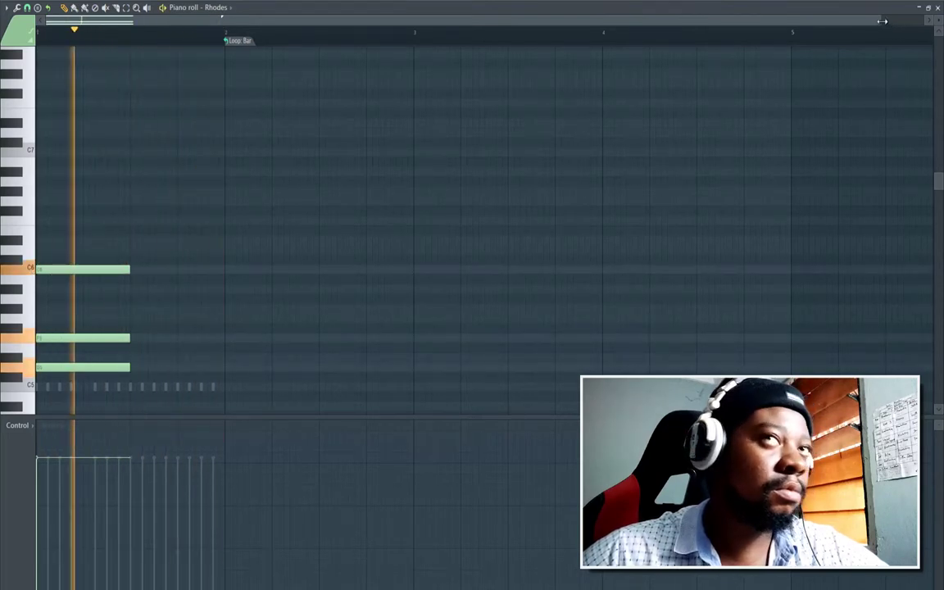
left_click_drag(883, 22, 595, 22)
key("space")
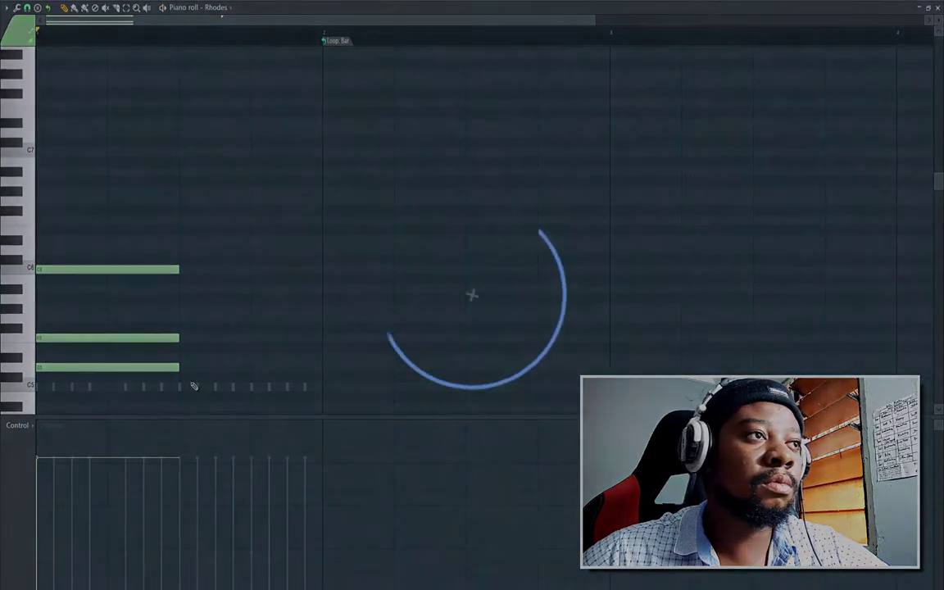
scroll(189, 369, "down", 3)
left_click(182, 347)
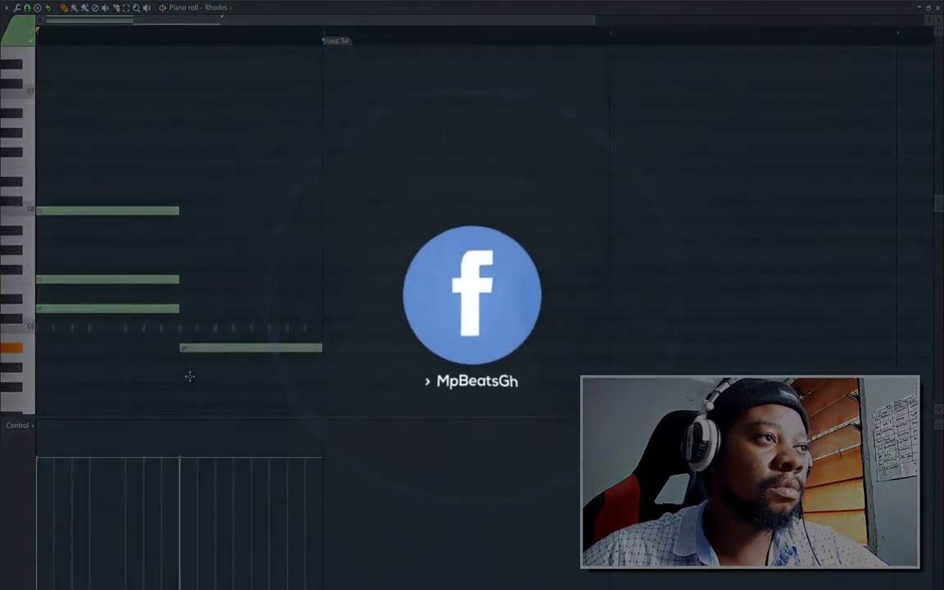
left_click_drag(189, 377, 187, 366)
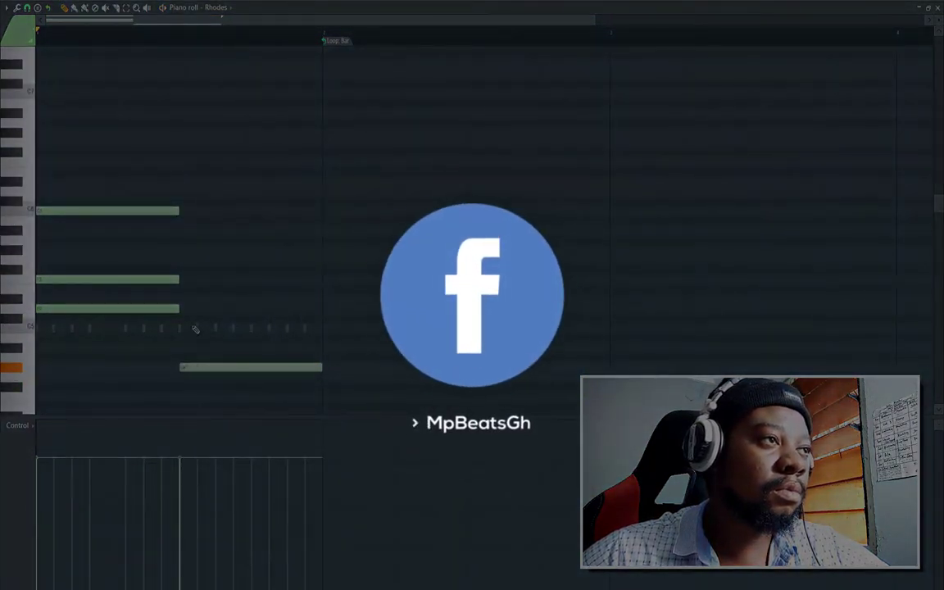
left_click(195, 328)
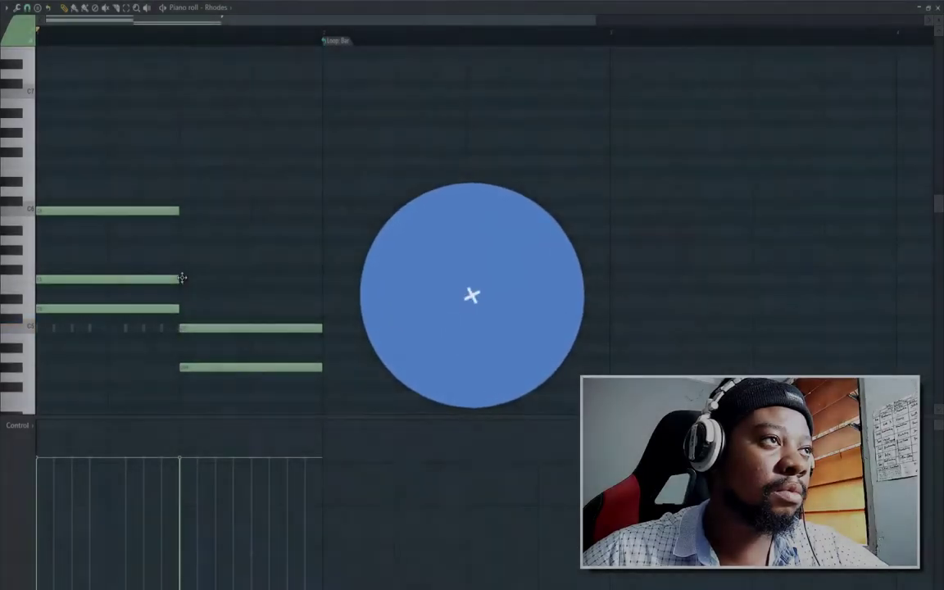
left_click_drag(182, 278, 183, 250)
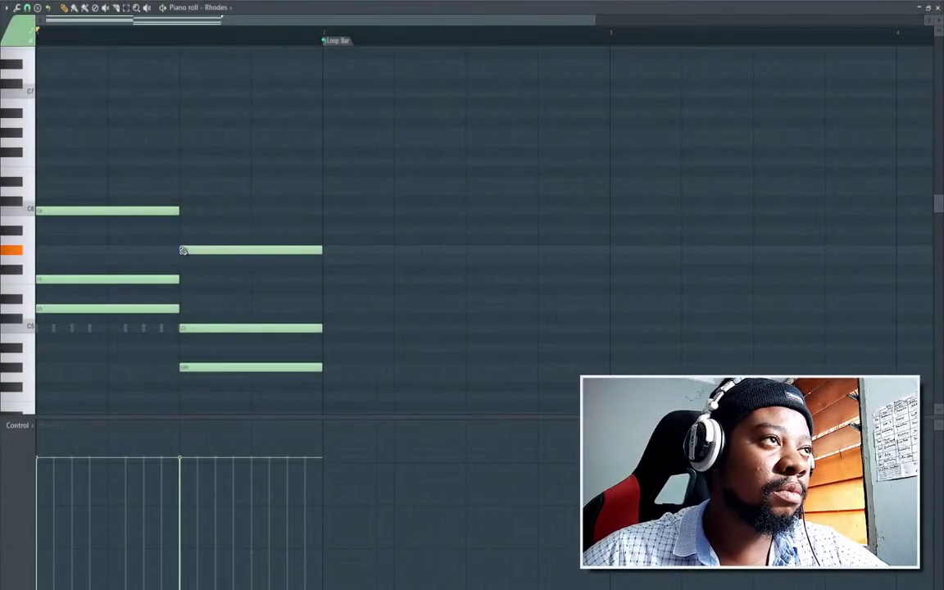
key("space")
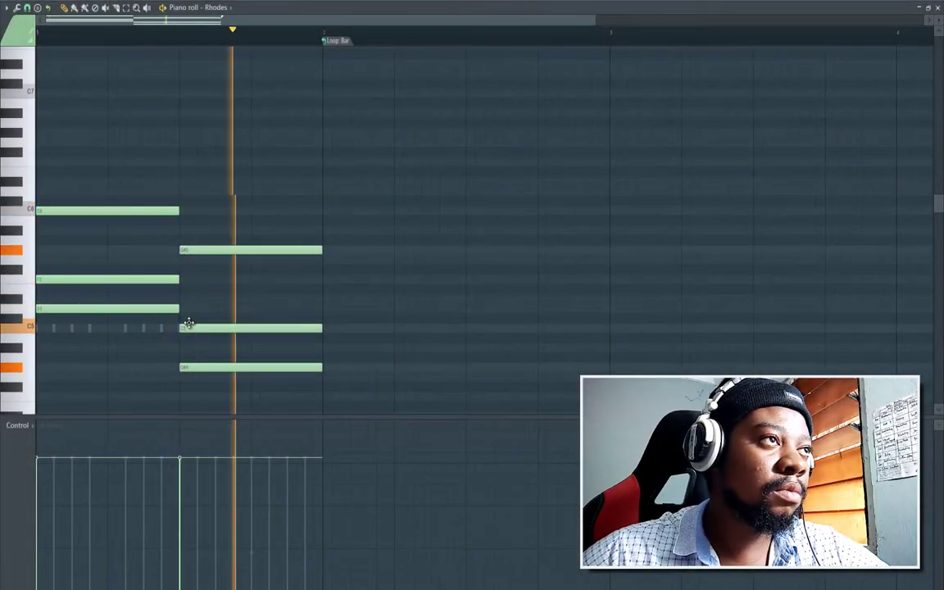
key("space")
right_click(191, 366)
left_click(191, 330)
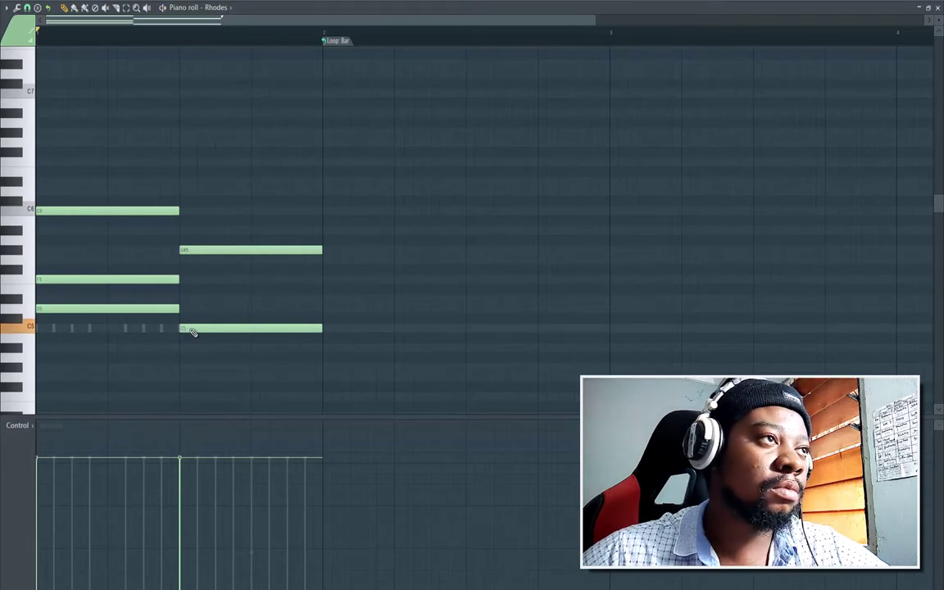
right_click(194, 329)
key("space")
right_click(198, 254)
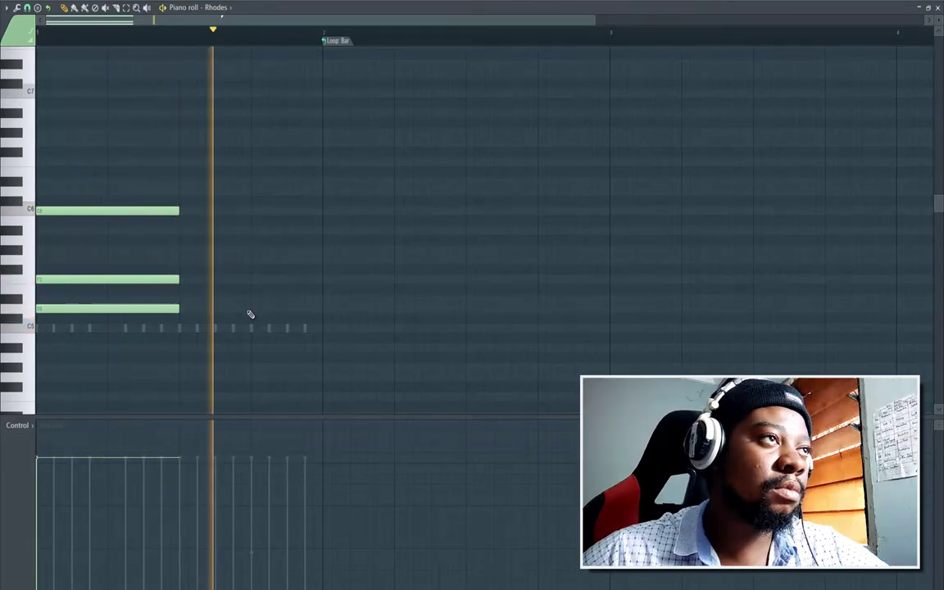
key("space")
Draw a second half-bar Rhodes chord of A#4, D#5 and G5 starting on beat 4 of bar 1 and play it back
left_click_drag(253, 361, 255, 346)
left_click(252, 307)
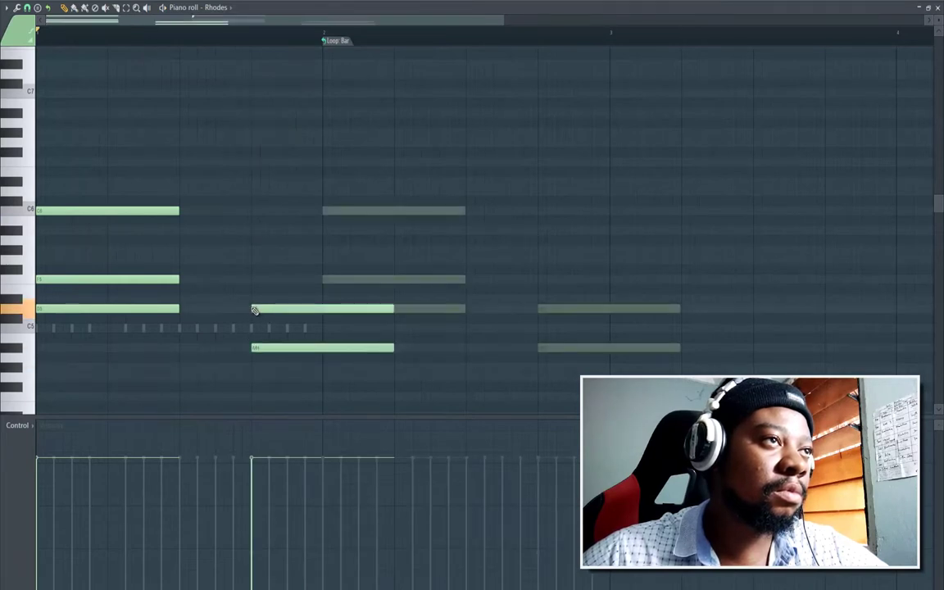
left_click_drag(258, 309, 257, 295)
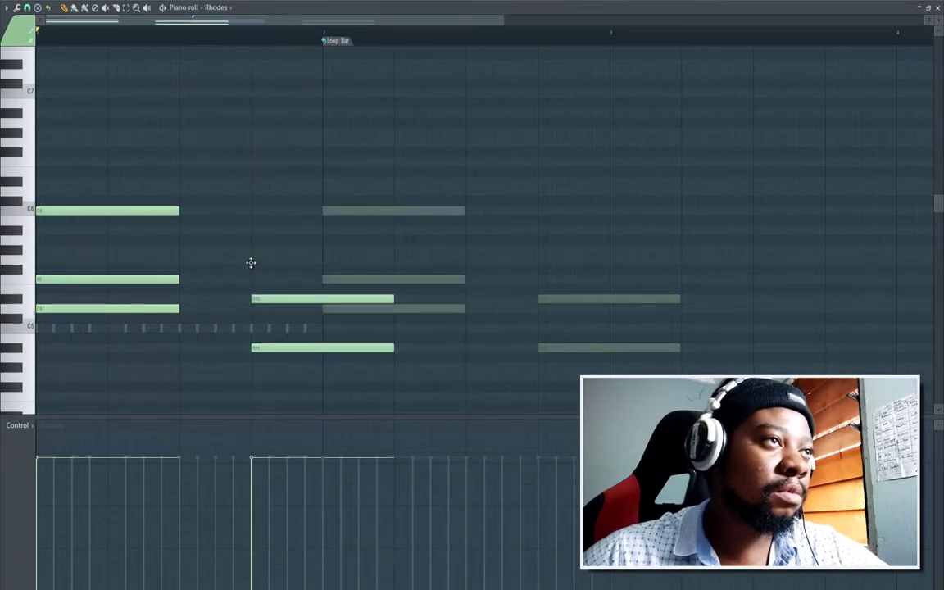
left_click(251, 260)
key("space")
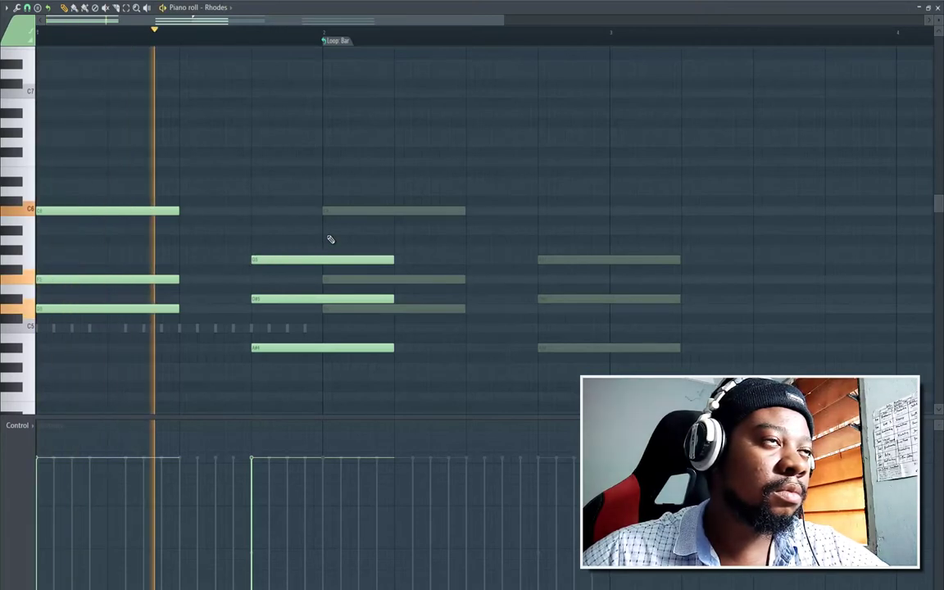
key("space")
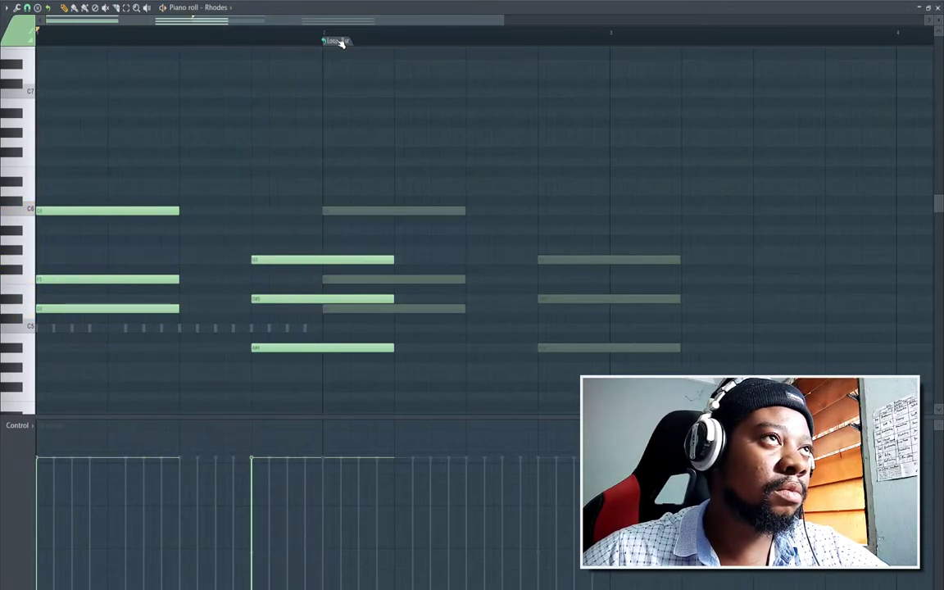
Turn off the one-bar loop of the Rhodes part and lengthen all its chord notes to about three beats
right_click(340, 43)
left_click(354, 54)
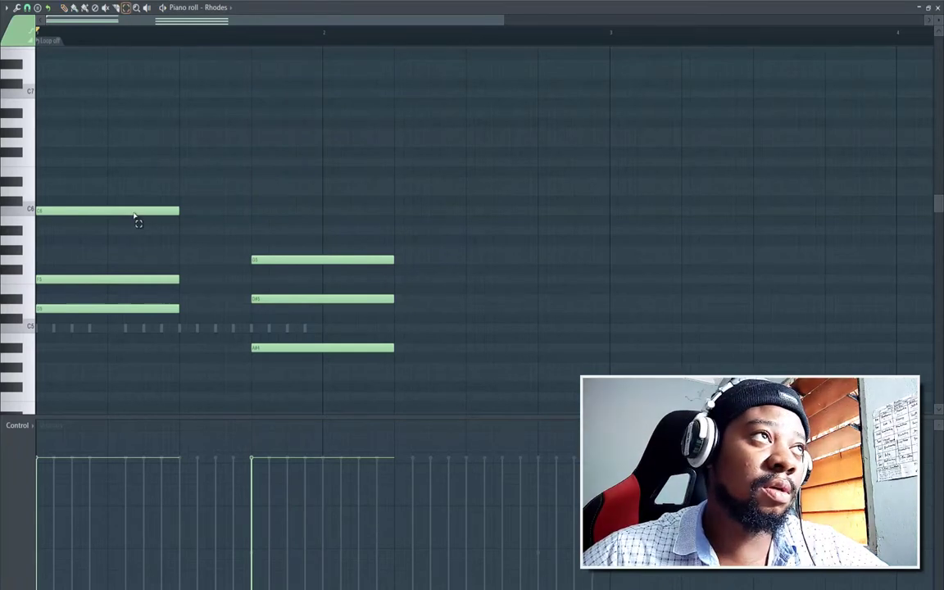
key("ctrl+a")
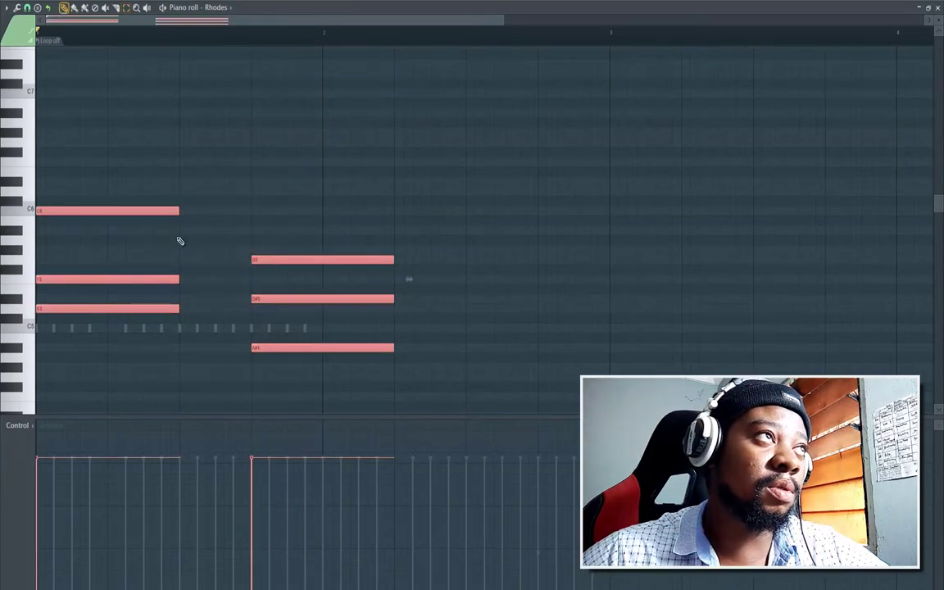
left_click_drag(199, 214, 247, 217)
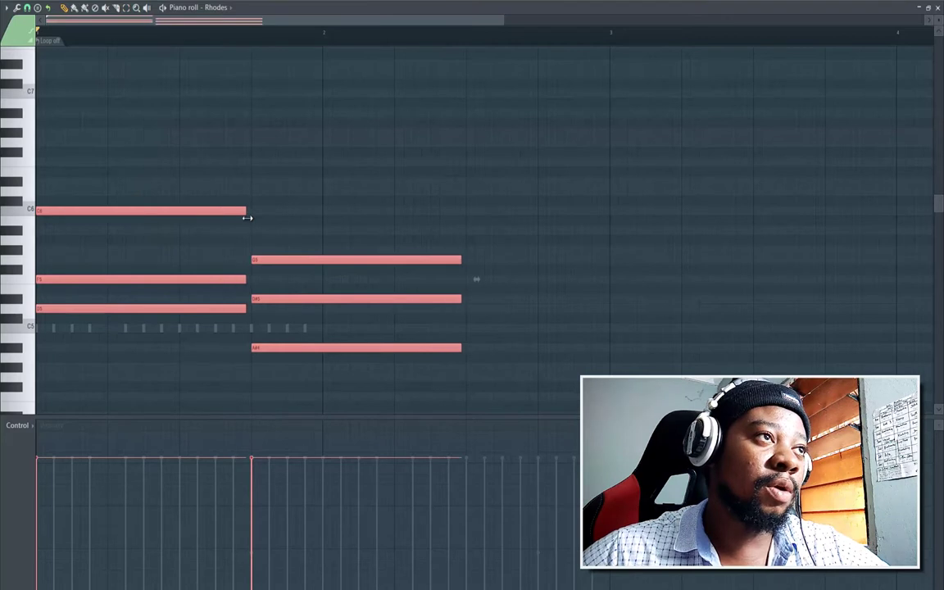
Play back the Rhodes part, move the second chord half a beat later and extend it to the end of bar 2
key("ctrl+d")
key("space")
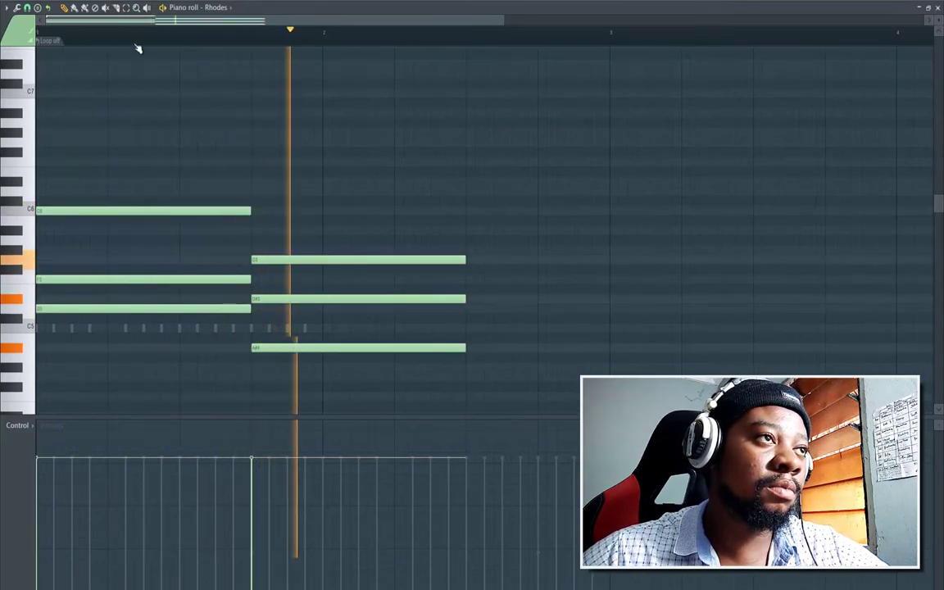
key("space")
left_click_drag(303, 362, 317, 237)
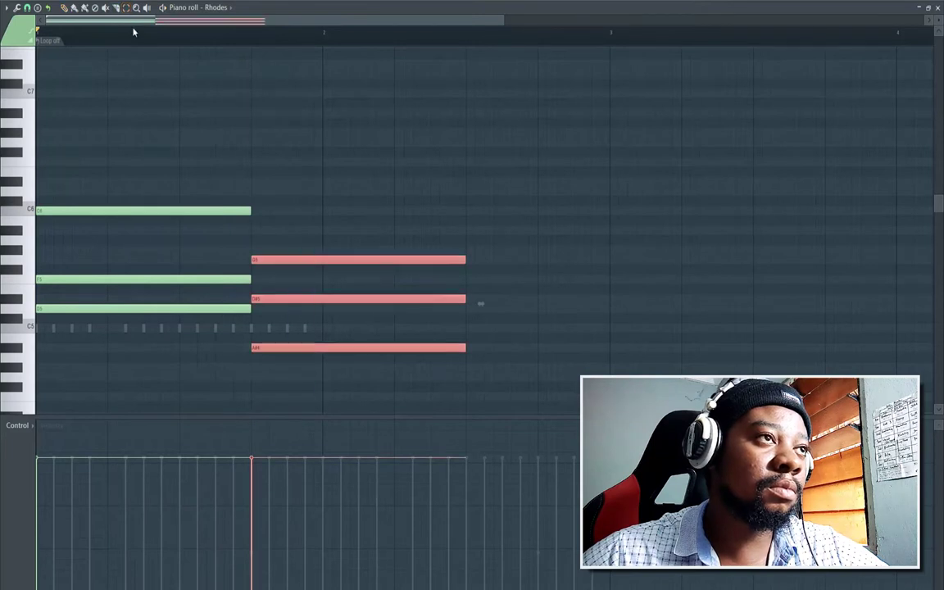
left_click_drag(256, 252, 297, 261)
key("space")
left_click_drag(502, 260, 599, 274)
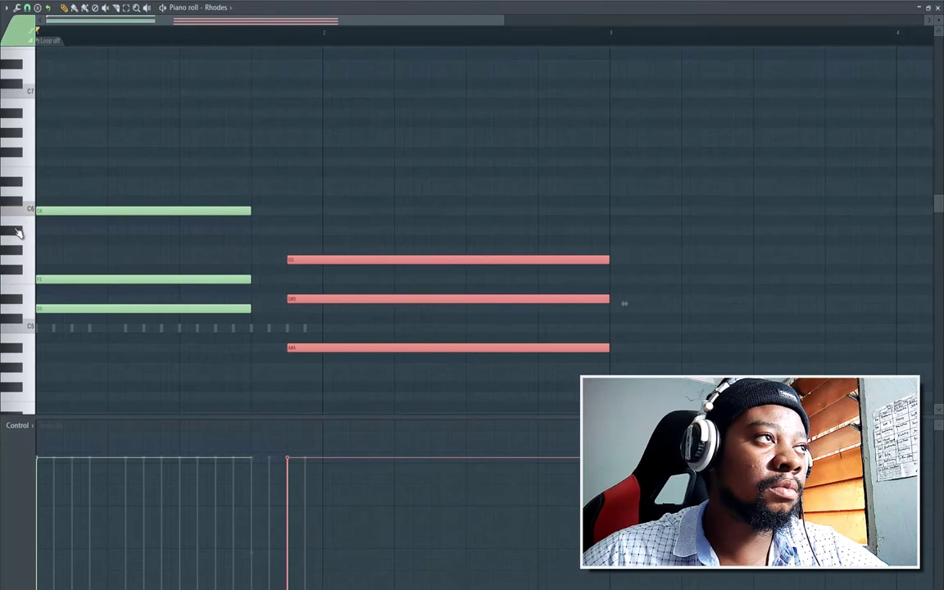
Lower the top note of the first Rhodes chord to A#5 and play it back with the percussion pattern
left_click_drag(40, 211, 39, 234)
key("space")
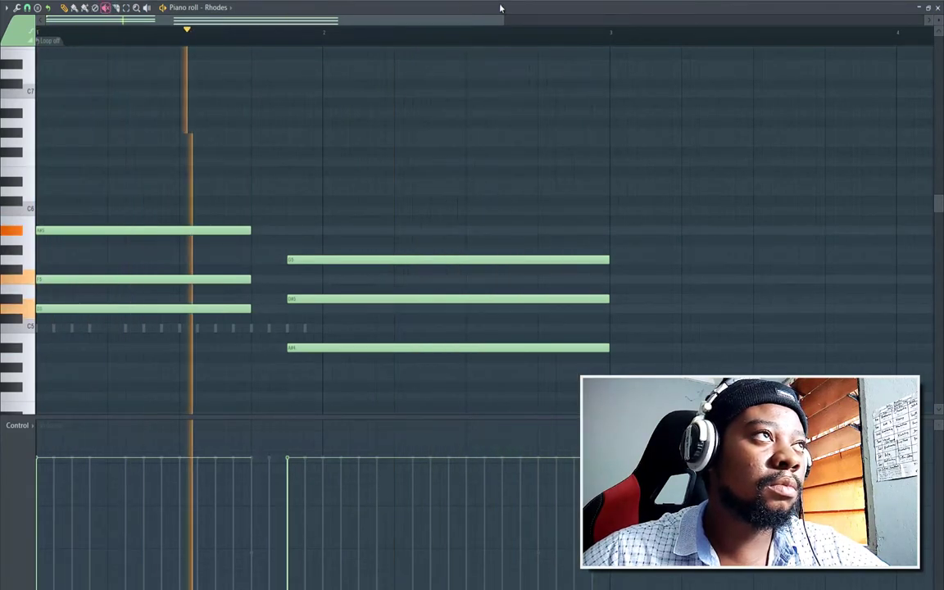
key("F6")
key("space")
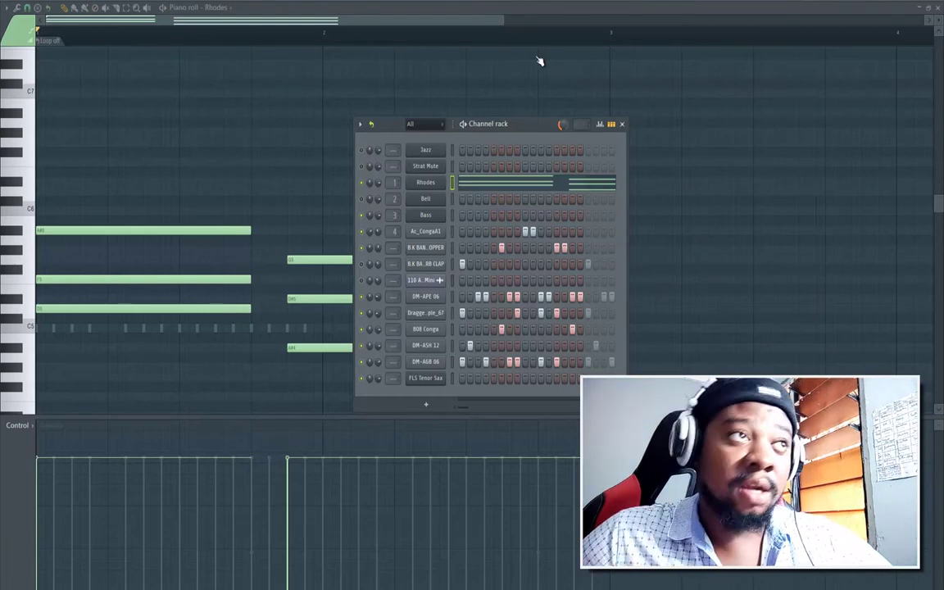
key("space")
key("space")
Apply a light strum to all the Rhodes chord notes, reducing the start time strength while listening
left_click(129, 15)
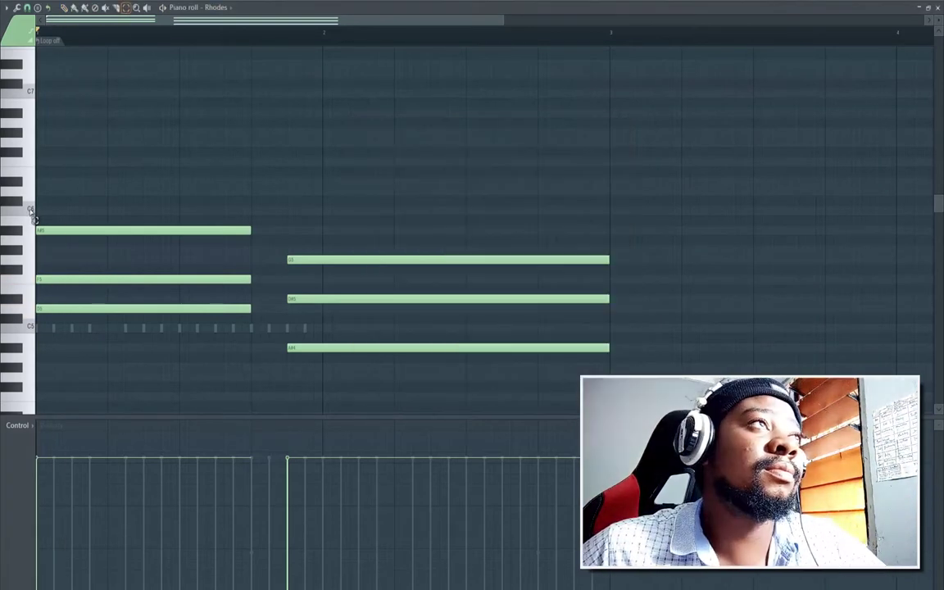
key("ctrl+a")
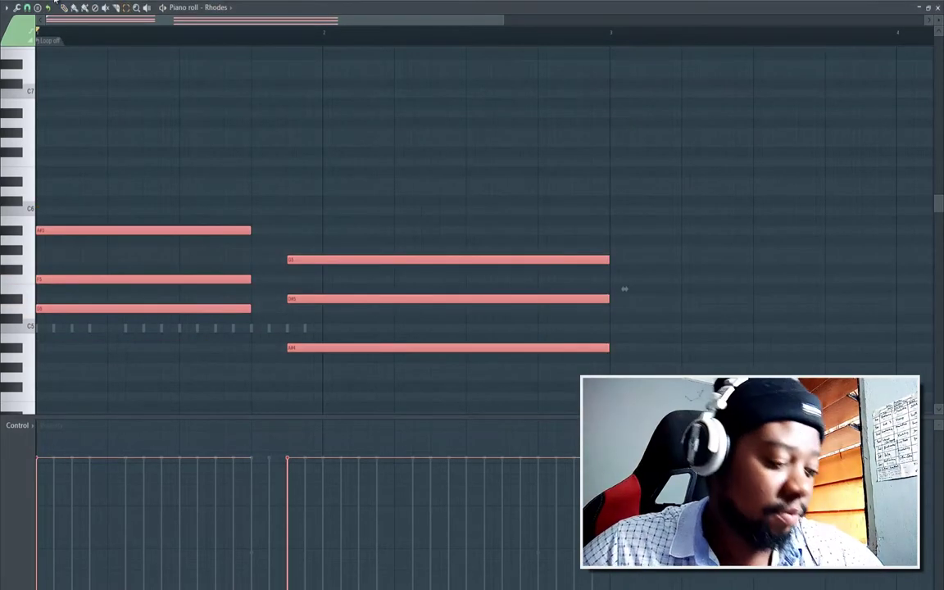
key("alt+s")
key("space")
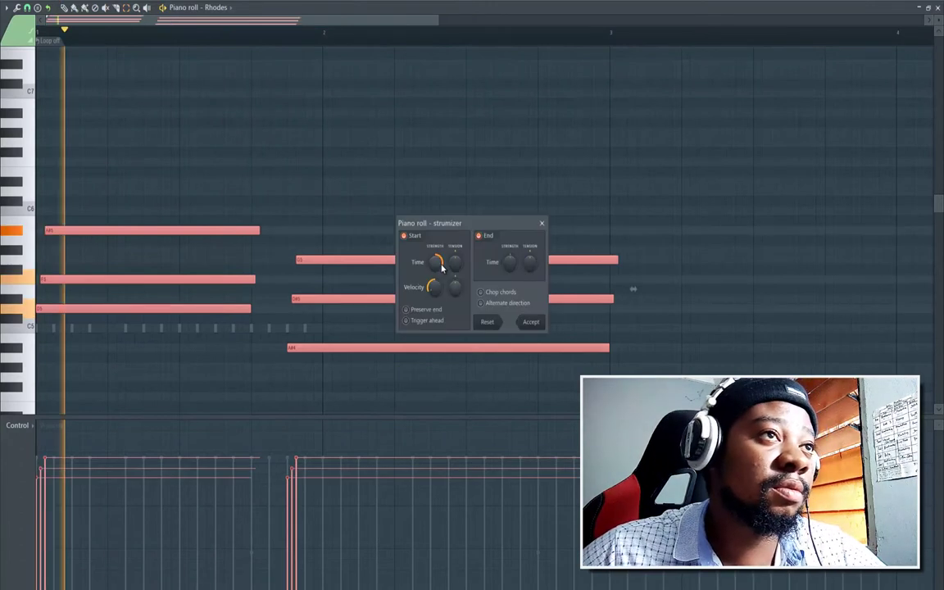
left_click_drag(442, 269, 441, 290)
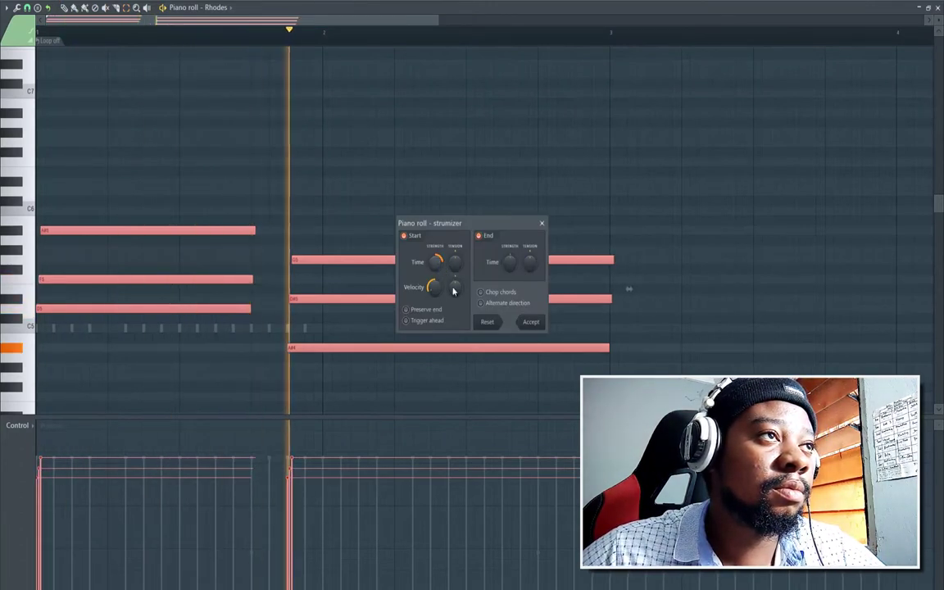
left_click(532, 323)
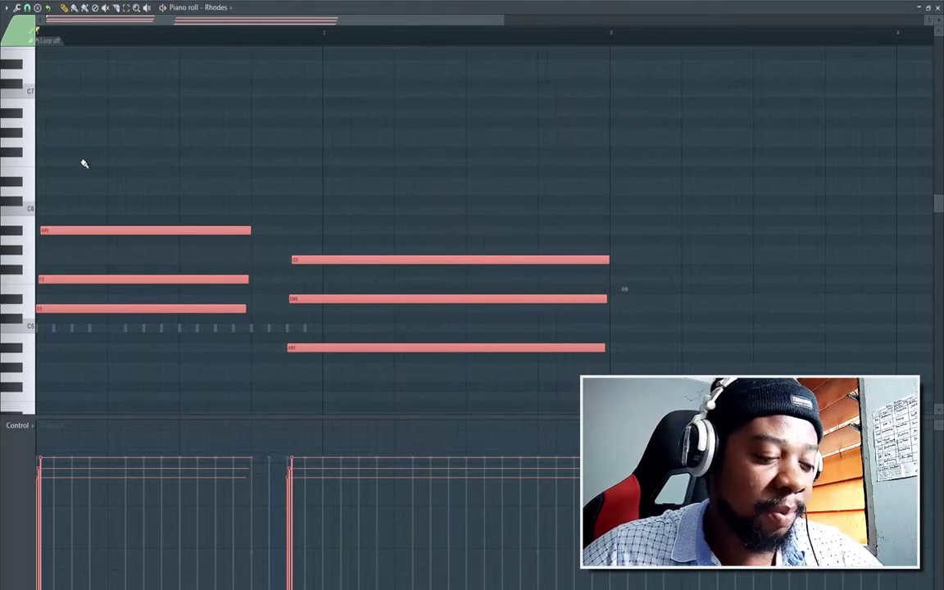
Duplicate both Rhodes chords into bars 3 and 4 and add a quieter C6 note on the offbeat after beat 3 of bar 2
mouse_move(56, 312)
left_mouse_down()
mouse_move(480, 331)
mouse_move(632, 317)
left_mouse_up()
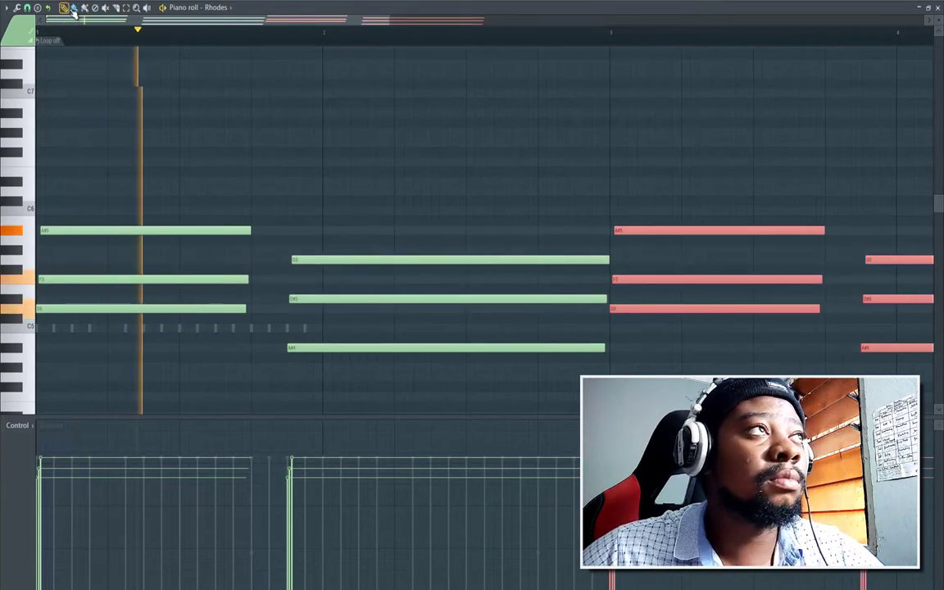
left_click(502, 210)
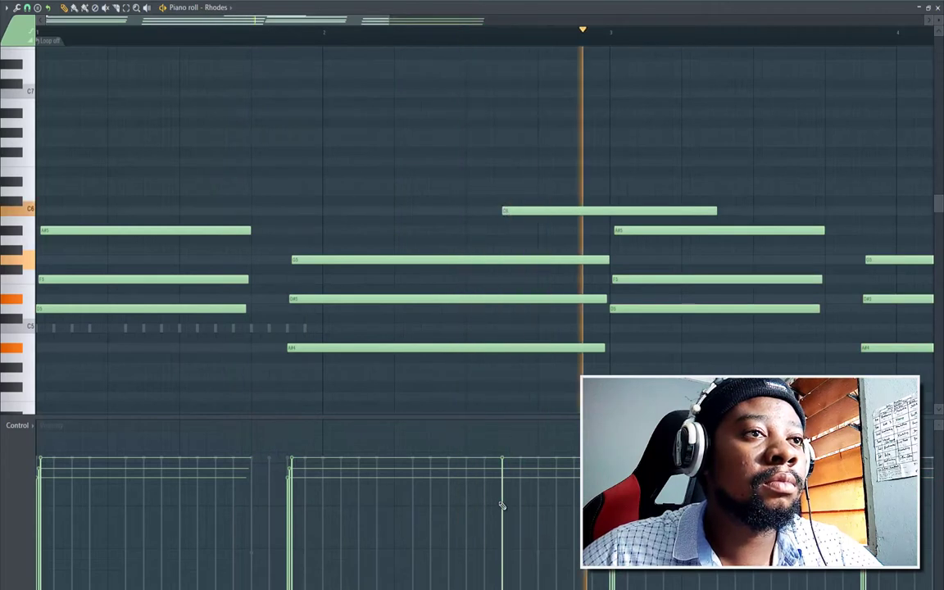
left_click_drag(346, 24, 450, 30)
key("space")
Revoice the last Rhodes chord to F4, A#4 and F5 and play the progression back
scroll(602, 323, "down", 1)
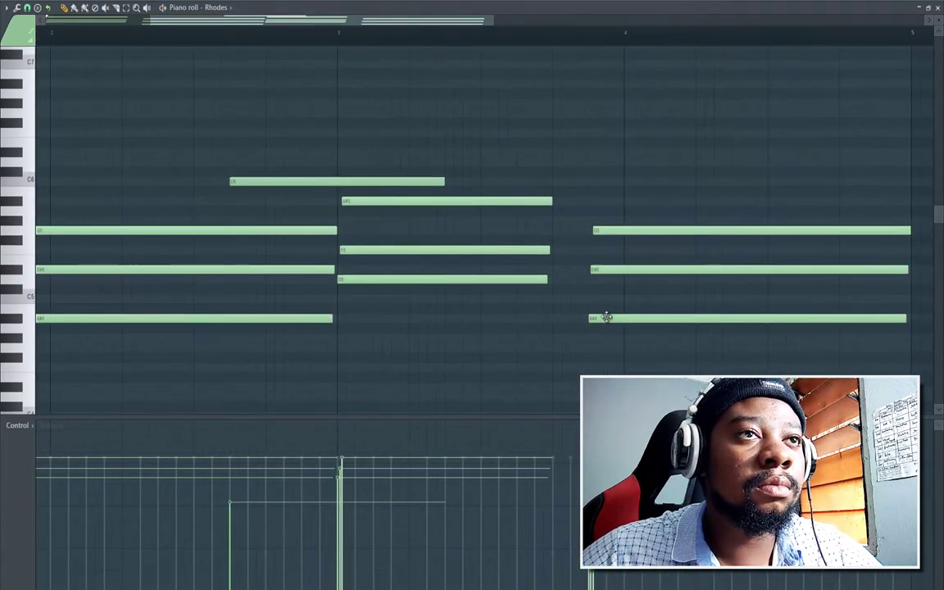
left_click_drag(605, 319, 610, 282)
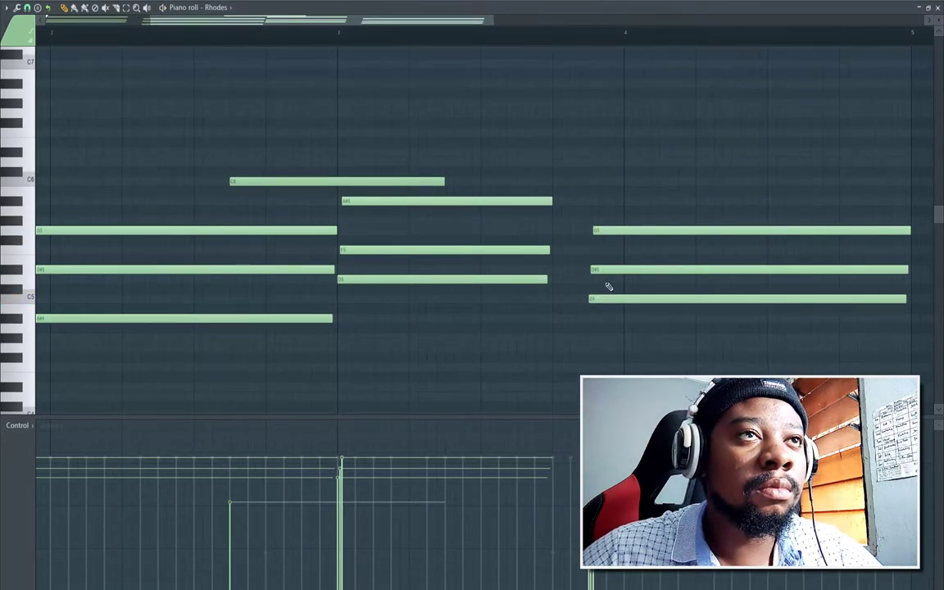
left_click_drag(604, 299, 606, 374)
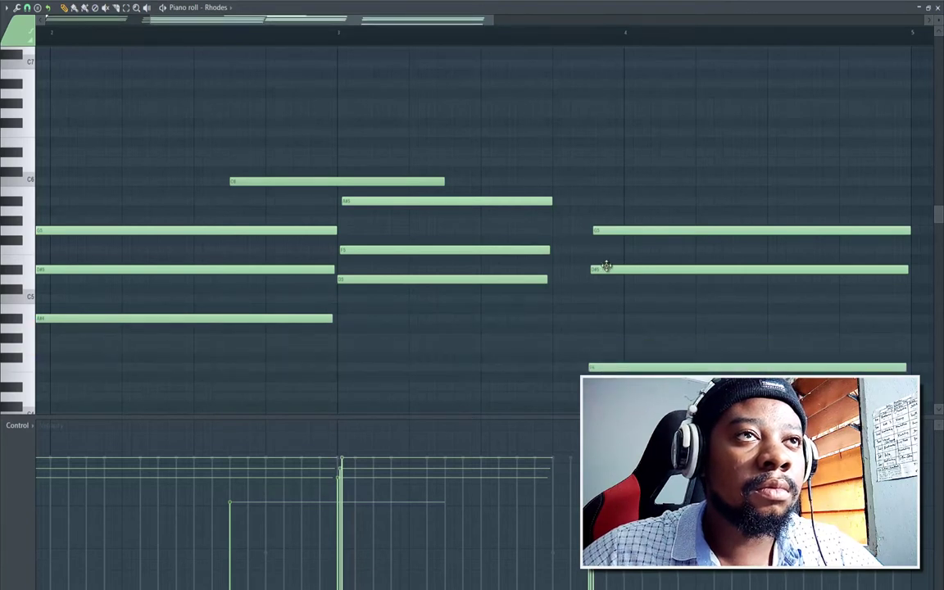
left_click_drag(607, 279, 605, 310)
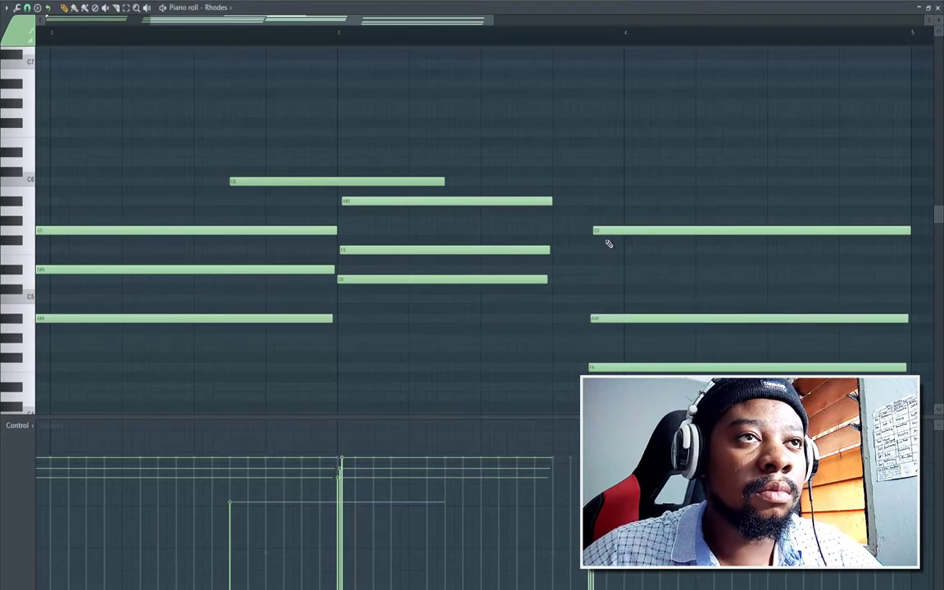
mouse_move(606, 231)
left_mouse_down()
mouse_move(608, 275)
mouse_move(609, 246)
left_mouse_up()
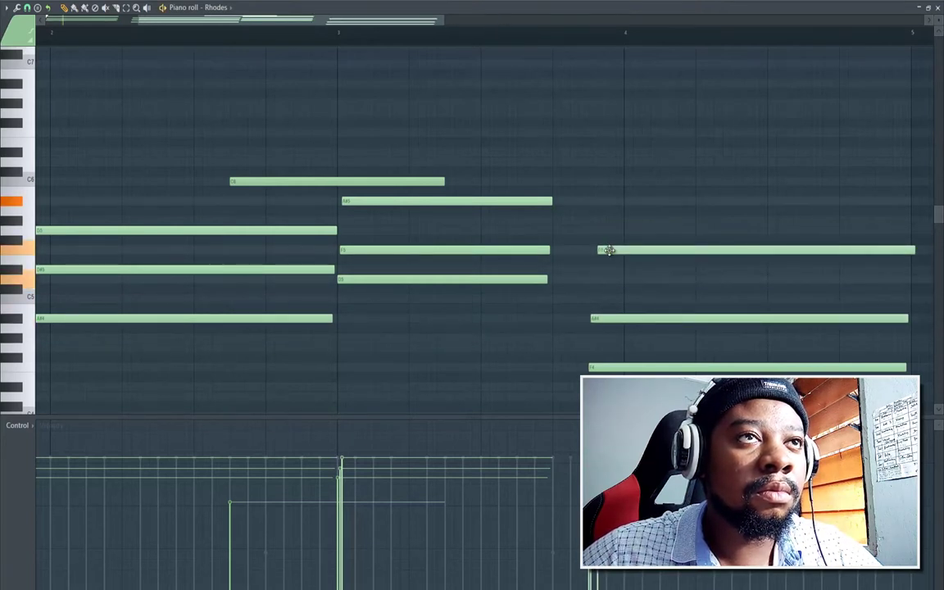
key("space")
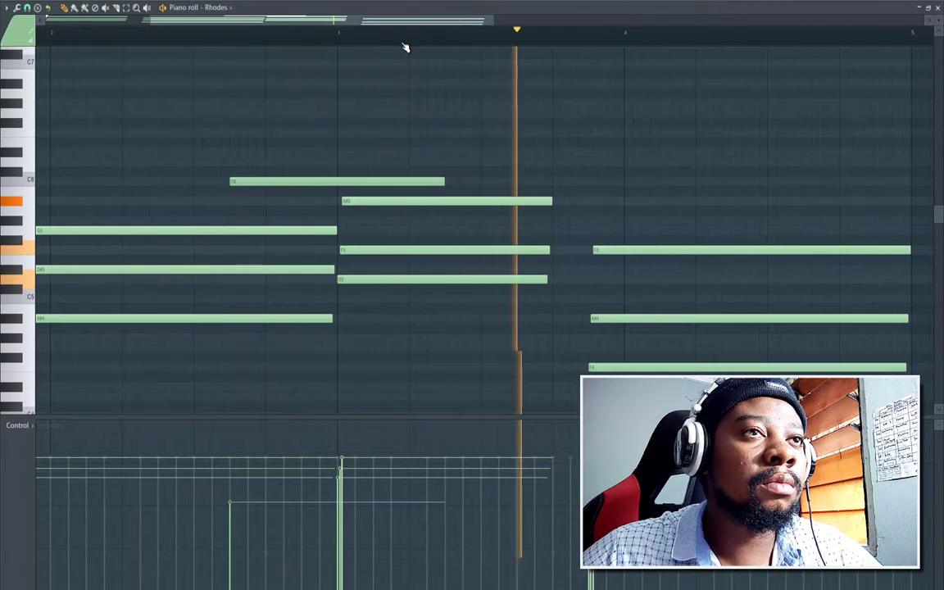
key("space")
Add a D#5 Rhodes note on the offbeat after beat 3 of bar 4 and trim it to end with the bar
left_click(754, 278)
left_click_drag(758, 278, 781, 261)
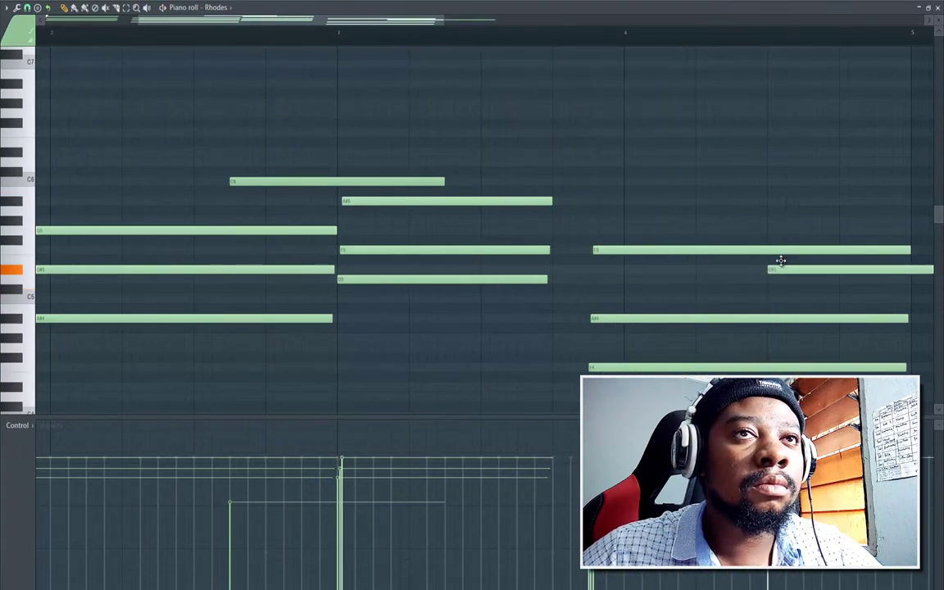
key("space")
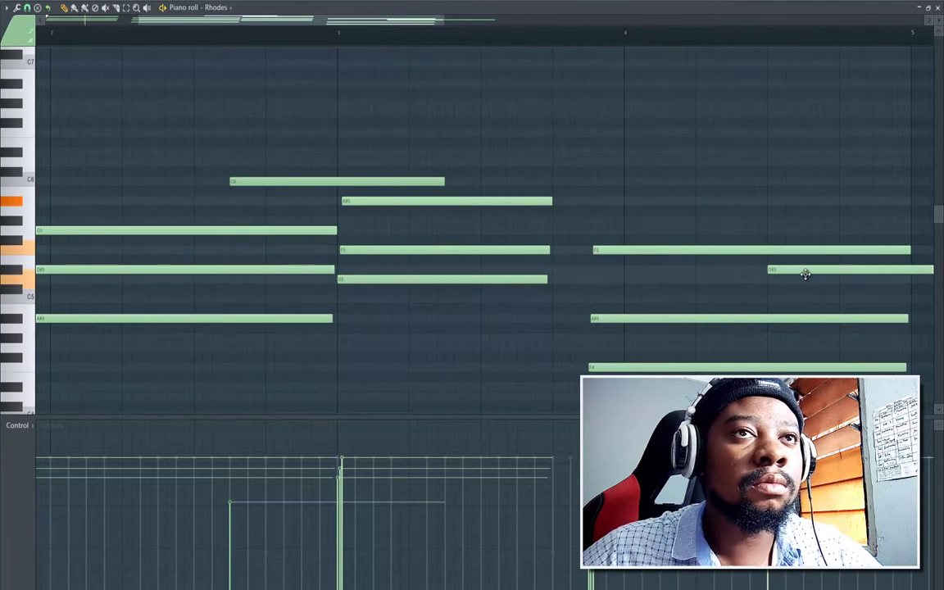
left_click_drag(804, 273, 848, 276)
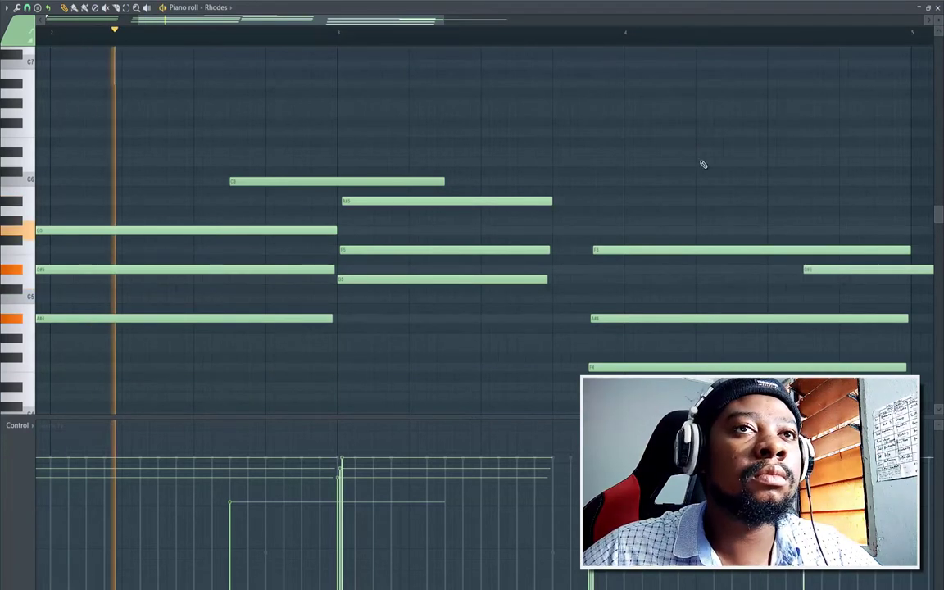
left_click_drag(398, 25, 489, 25)
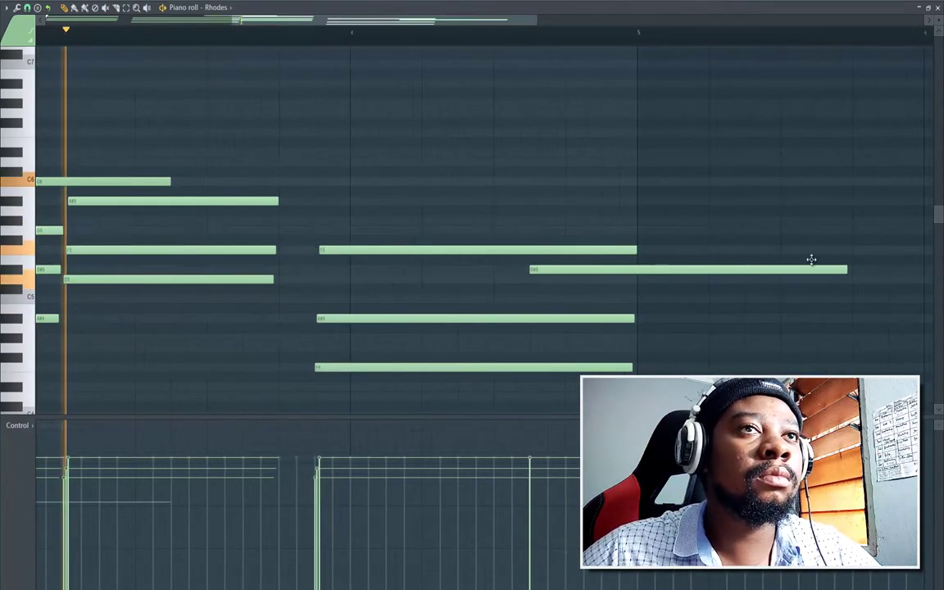
left_click_drag(844, 269, 635, 275)
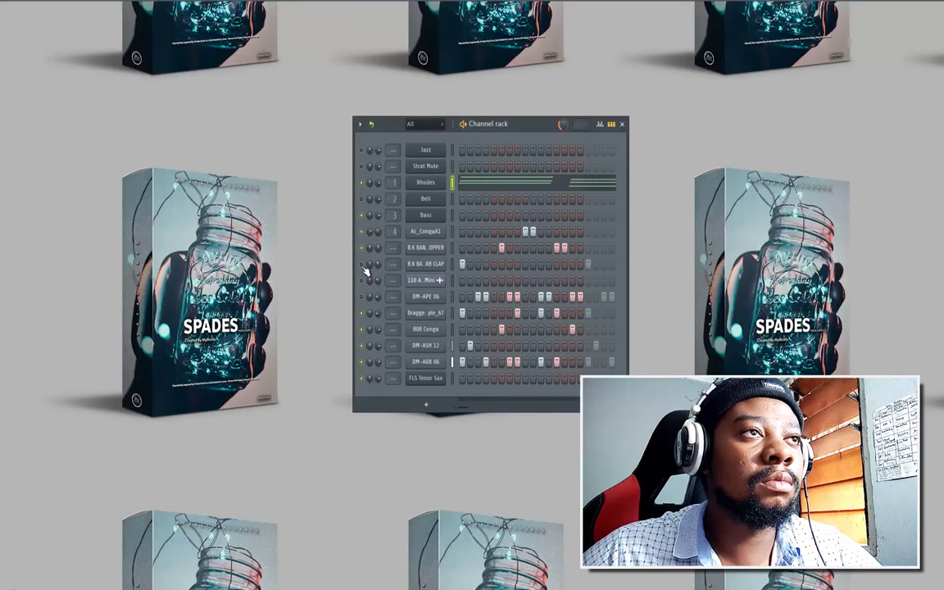
Open the piano roll of the B.K BANGERZ reverb clap and turn off its one-bar loop
right_click(425, 264)
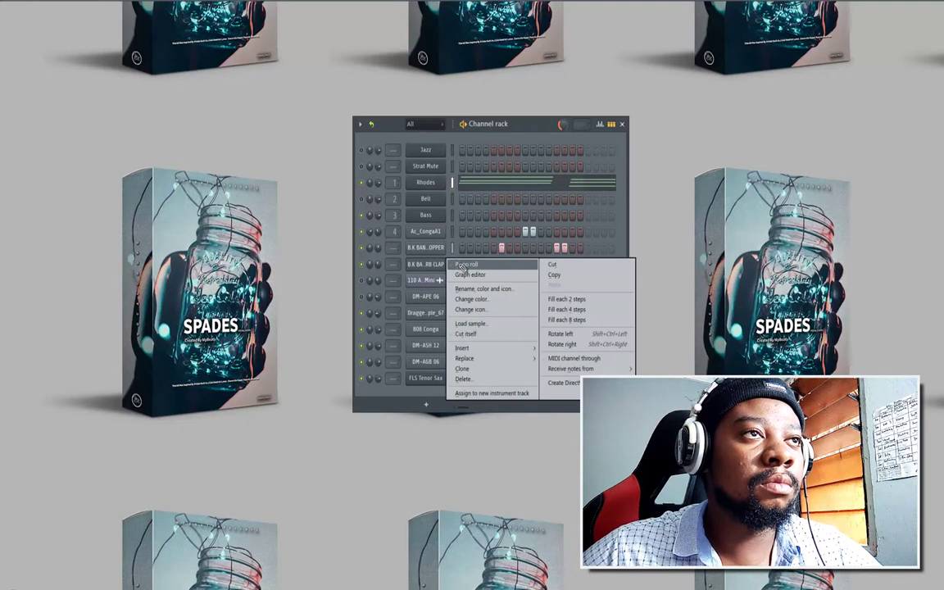
left_click(439, 270)
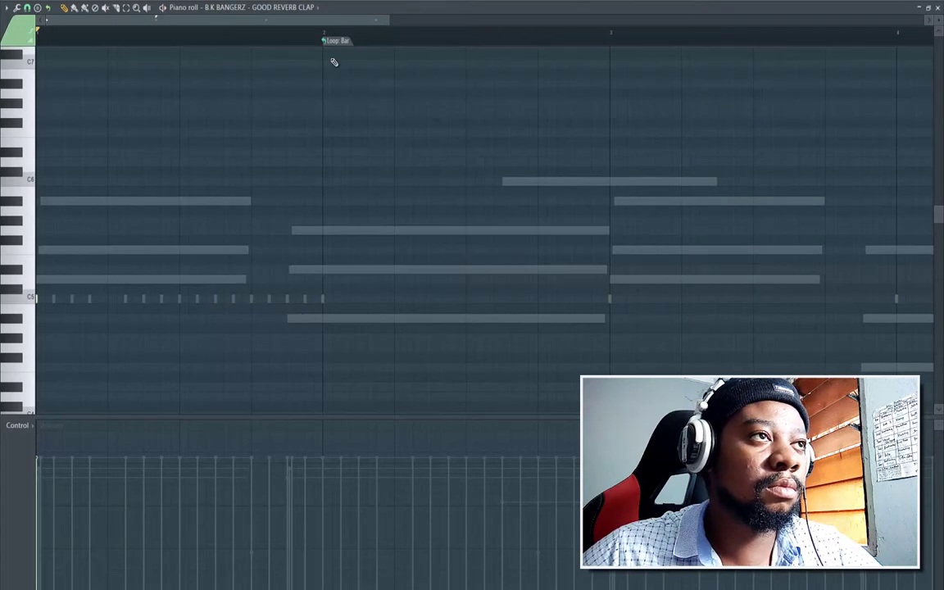
left_click(332, 40)
left_click(342, 53)
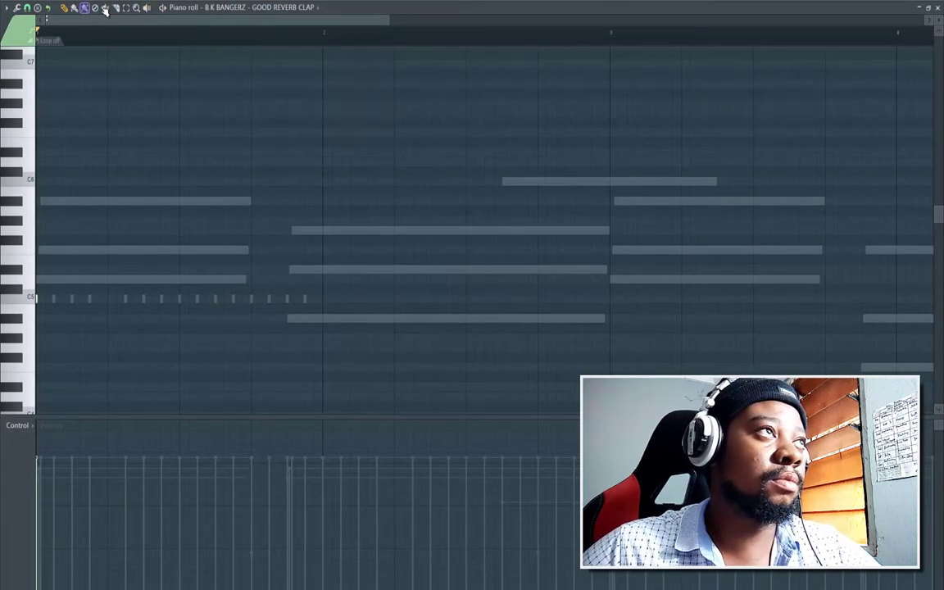
Stretch the clap's C5 note from bar 1 to the end of bar 4 during playback and close the piano roll
left_click(116, 8)
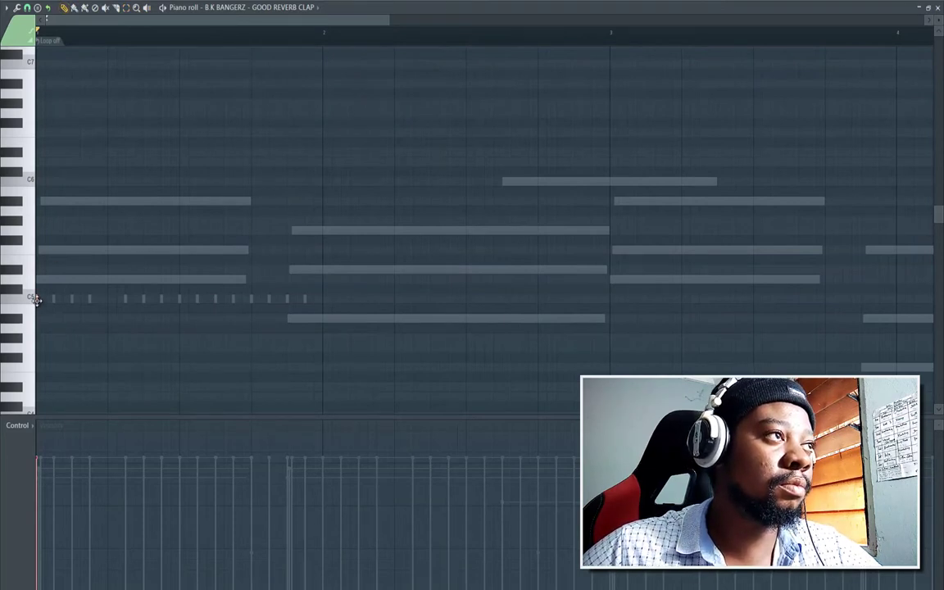
left_click_drag(54, 300, 897, 343)
key("space")
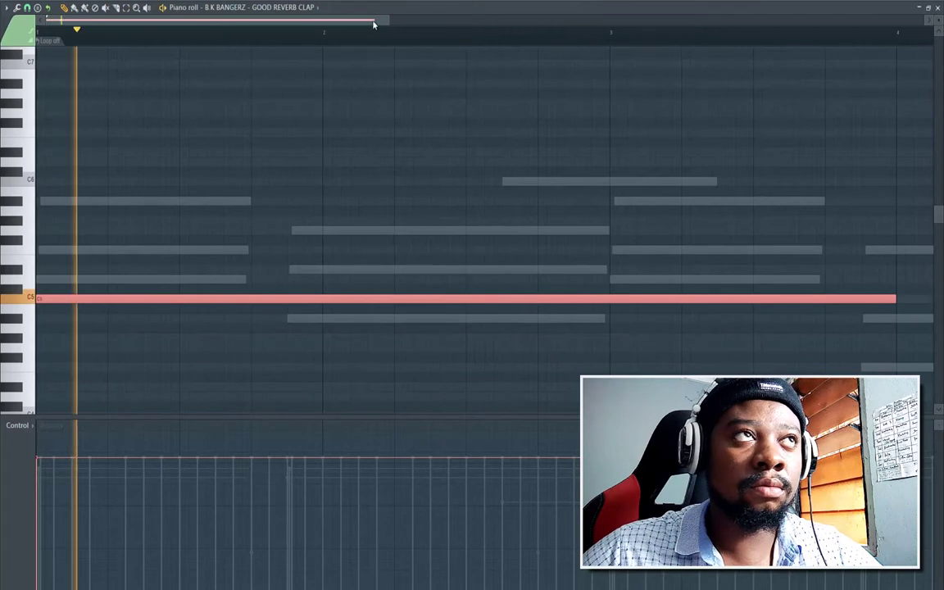
left_click_drag(389, 20, 704, 81)
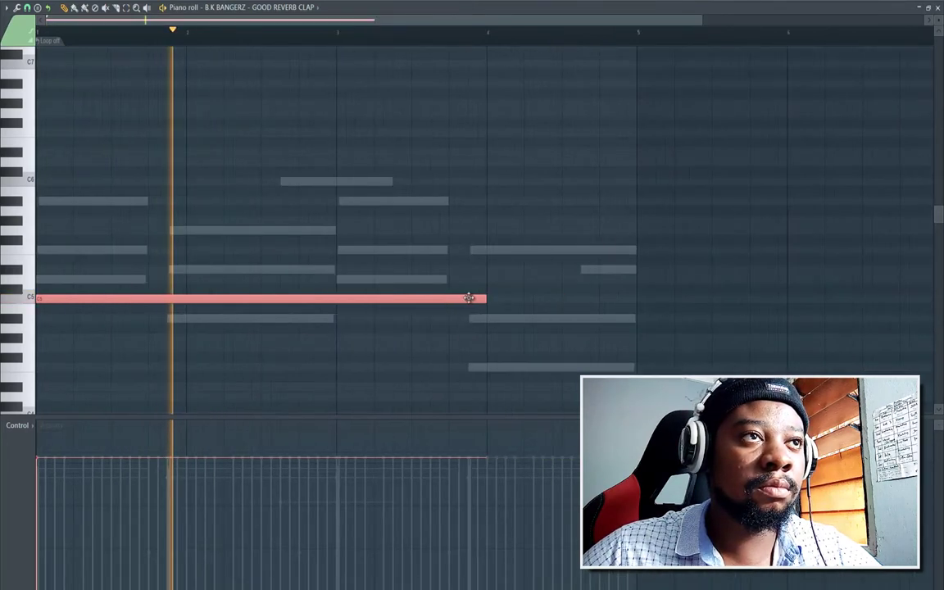
left_click_drag(481, 299, 635, 318)
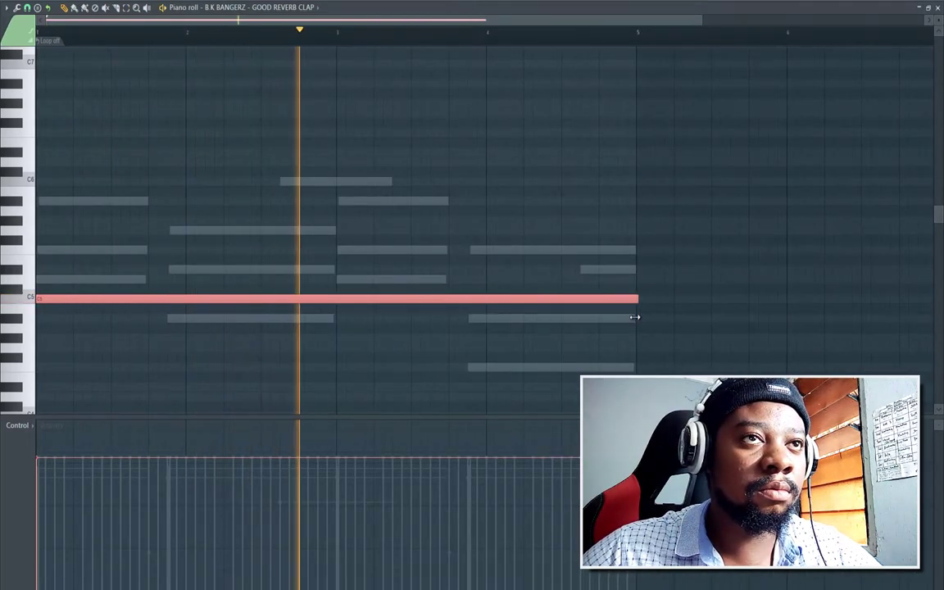
left_click(938, 6)
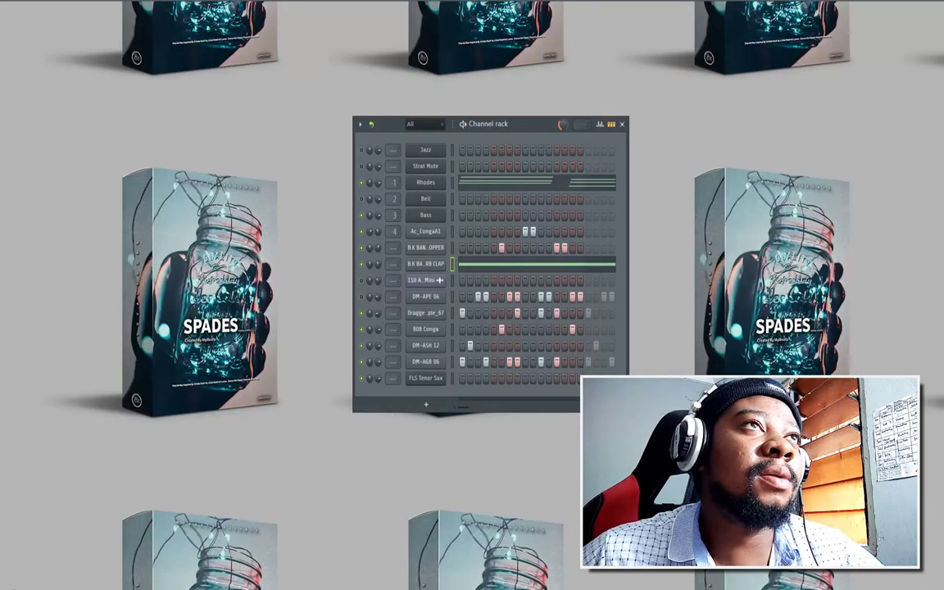
In the playlist, place Pattern 1 at bar 1 of Track 2 below the African shaker clip and play the song
key("F5")
left_click_drag(187, 86, 251, 85)
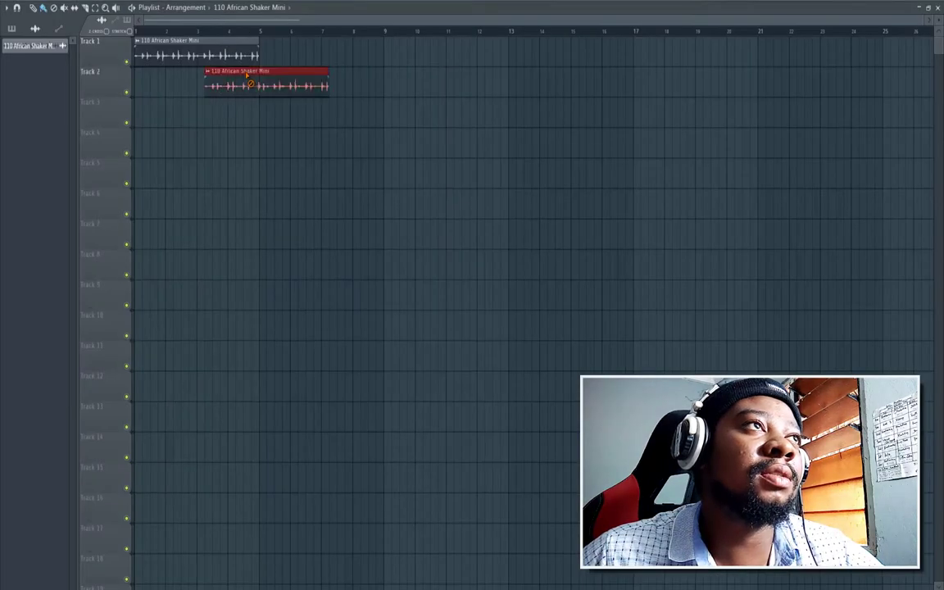
right_click(243, 71)
left_click(259, 11)
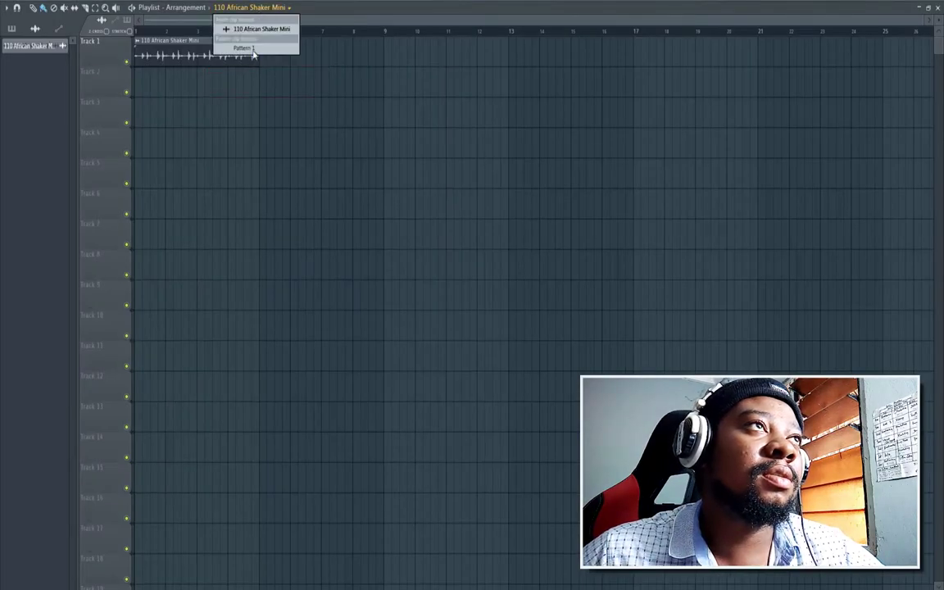
left_click(252, 48)
left_click_drag(236, 83, 143, 91)
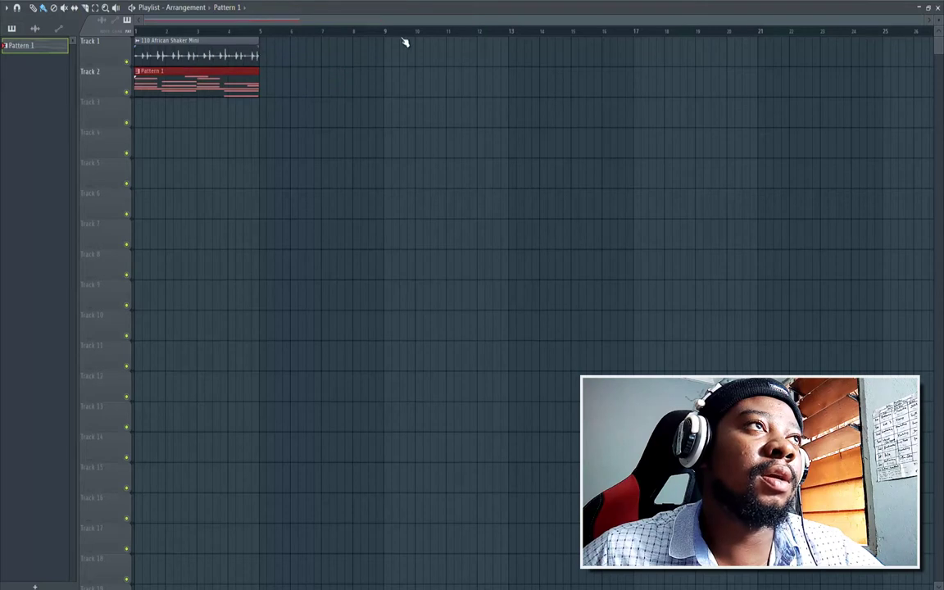
key("space")
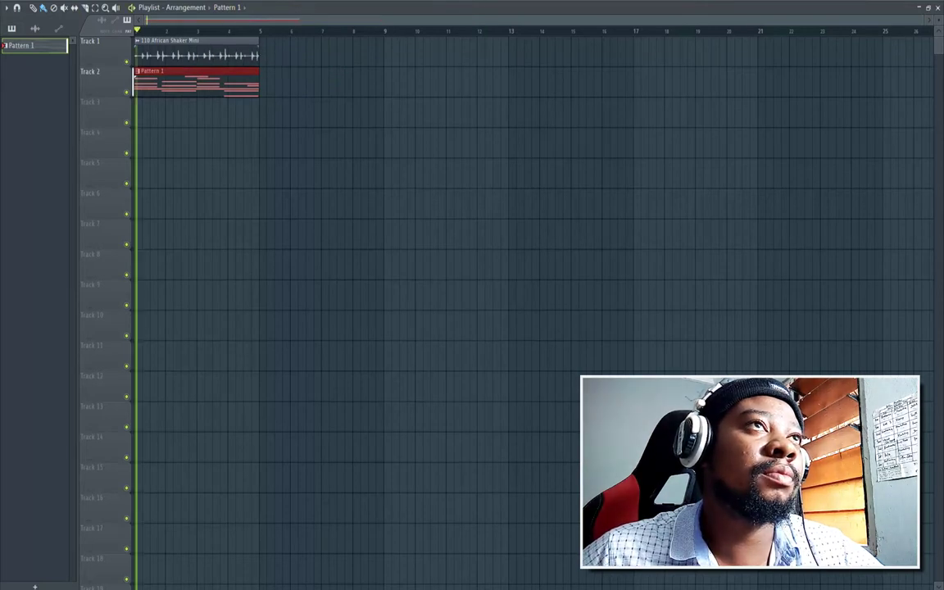
Show the channel rack and play the arrangement to check the shaker loop against the pattern
key("F6")
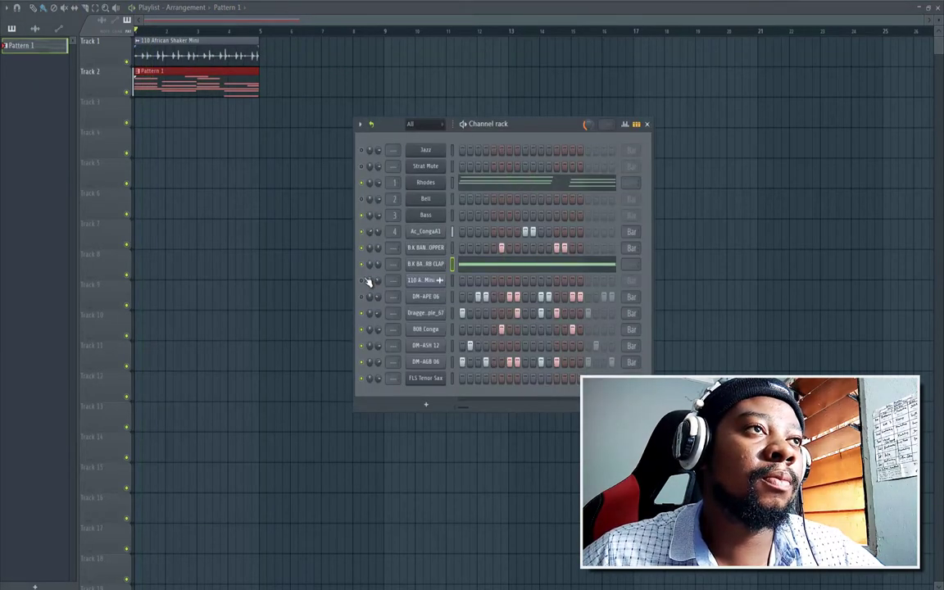
key("space")
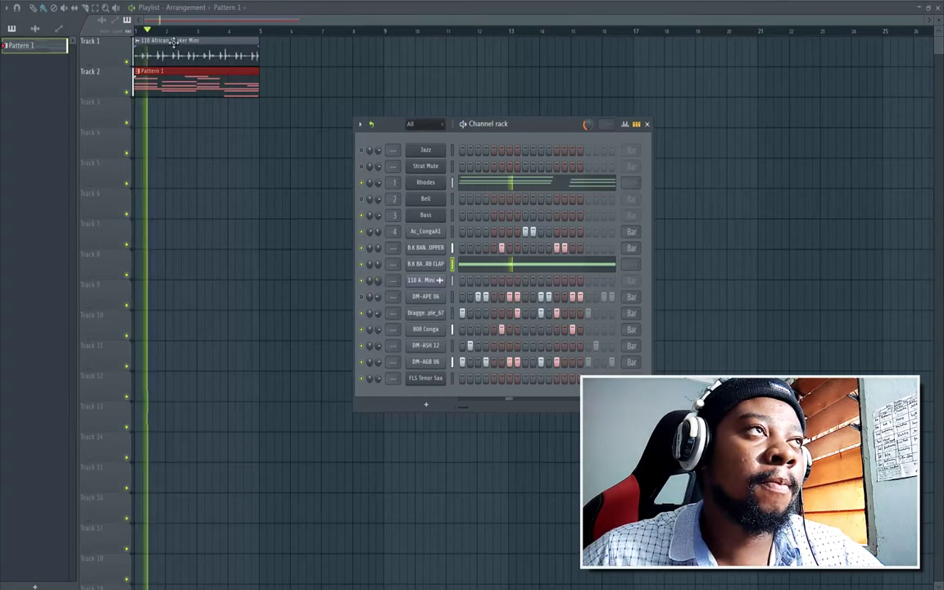
key("space")
Reduce the African shaker's time stretching so its clip lasts two bars, and repeat the clip from bar 3 on Track 1
double_click(220, 51)
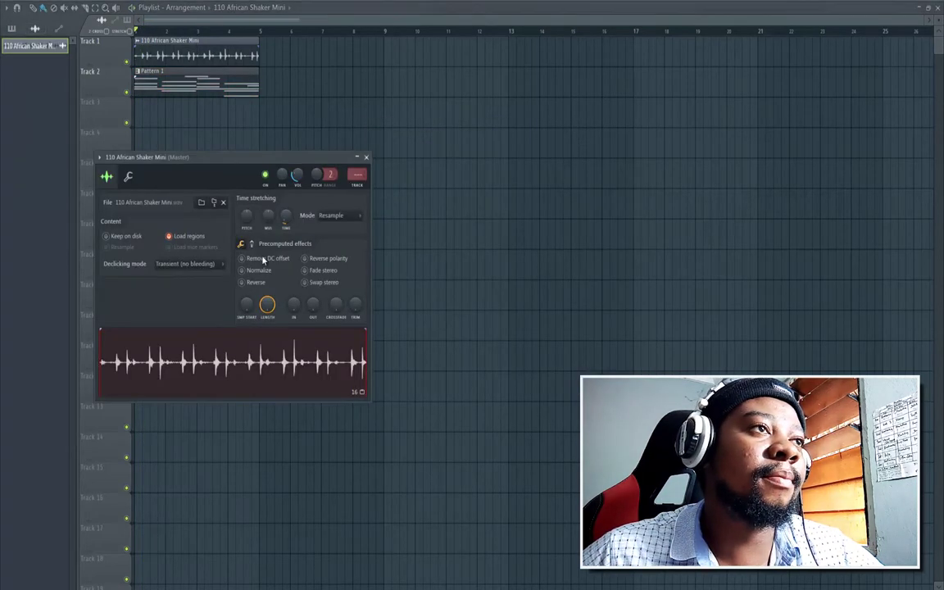
right_click(293, 228)
left_click(289, 222)
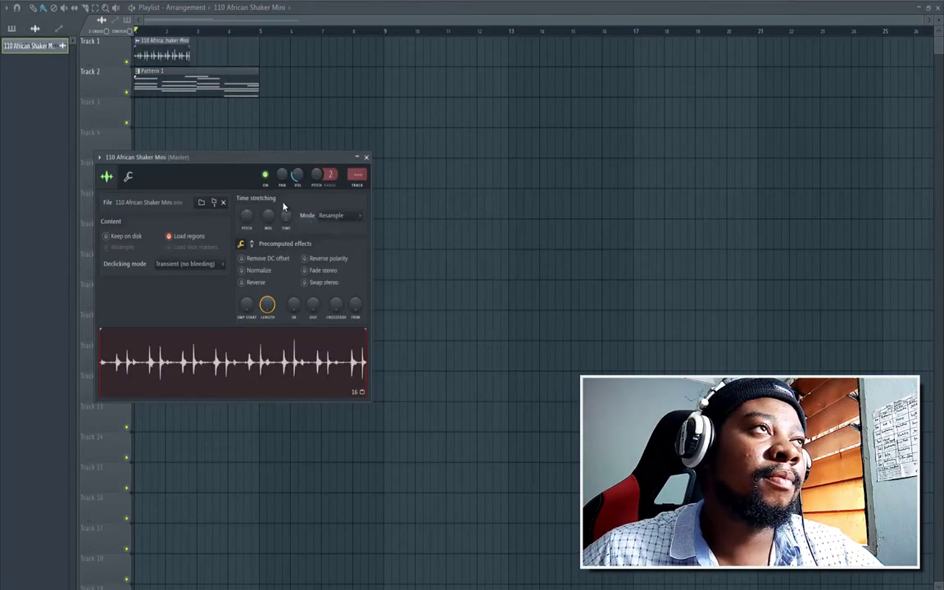
key("space")
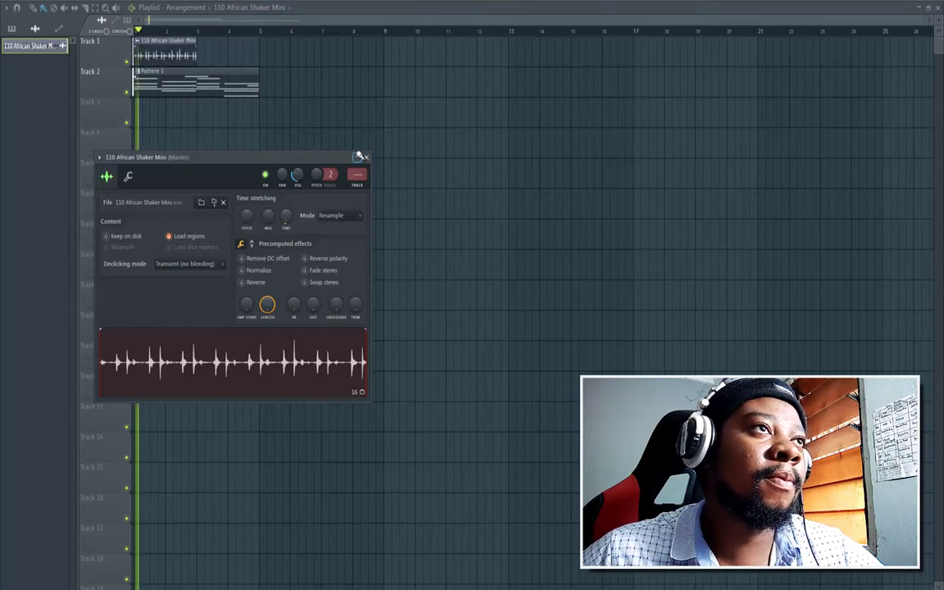
left_click(217, 66)
left_click(203, 57)
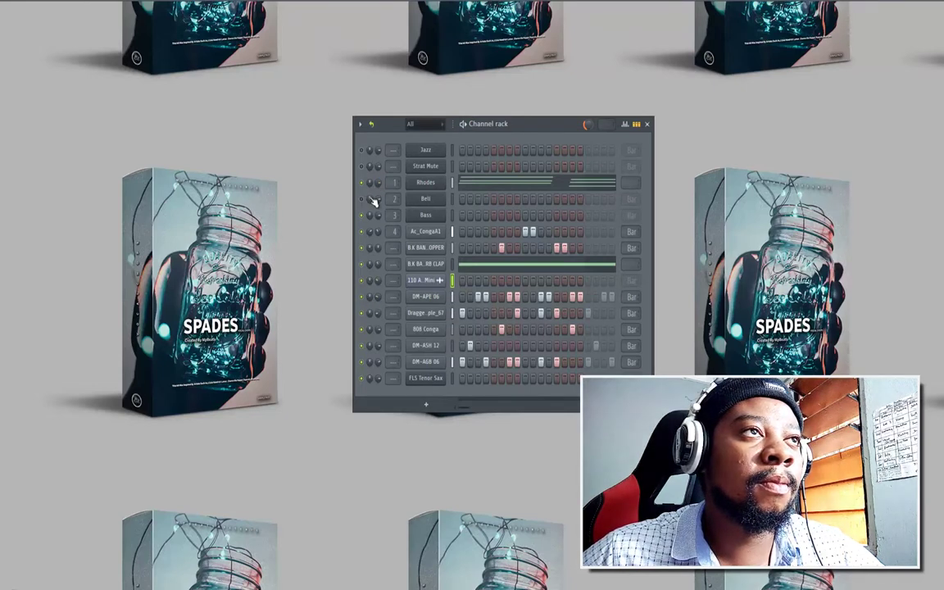
Open the Bell channel's piano roll, add a G5 note on the offbeat after beat 2 of bar 1 and turn off its one-bar loop
right_click(430, 198)
left_click(467, 201)
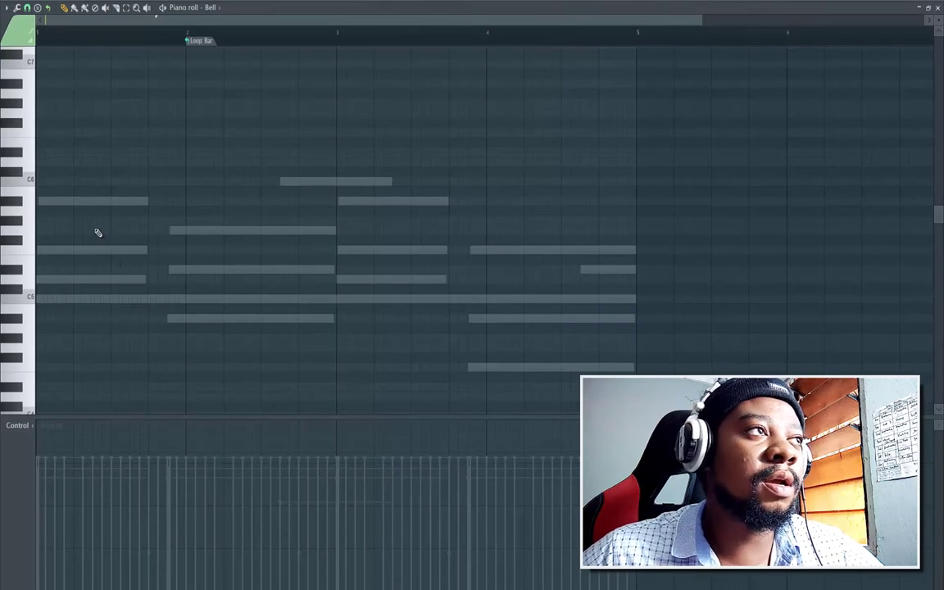
left_click(93, 230)
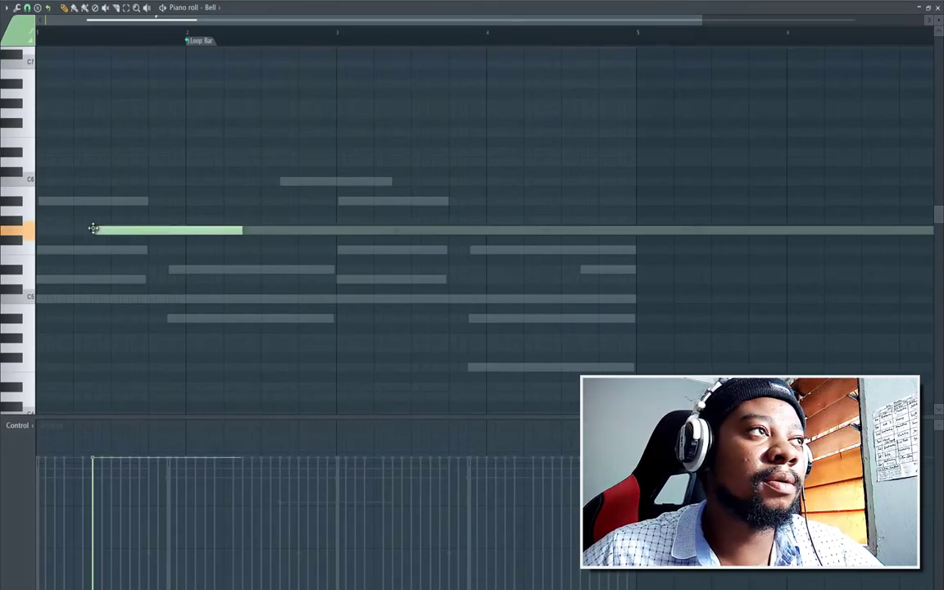
left_click(206, 41)
left_click(223, 59)
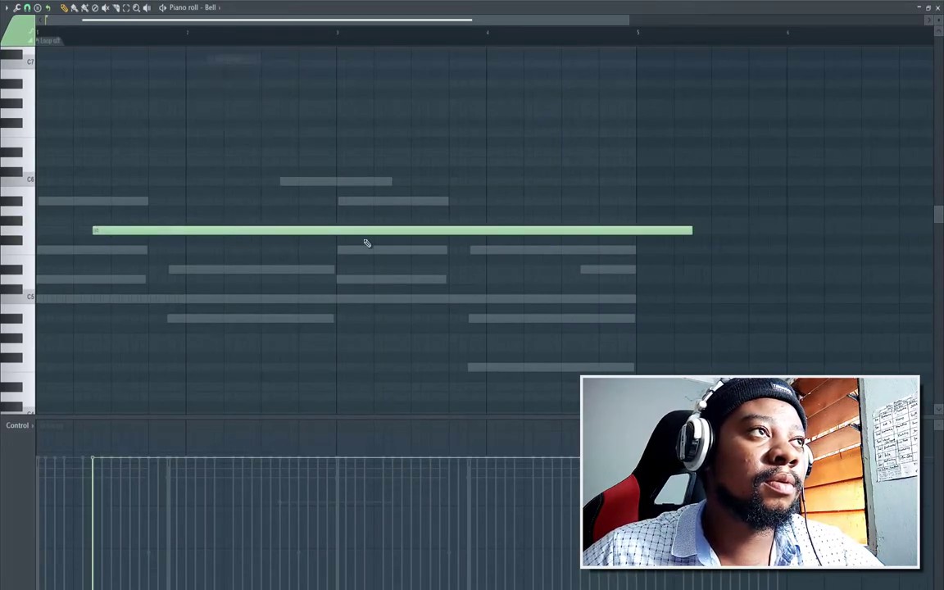
Shorten the bell note to half a beat at A#5 and add matching F5 and D5 notes below it, playing the result
left_click_drag(599, 231, 199, 231)
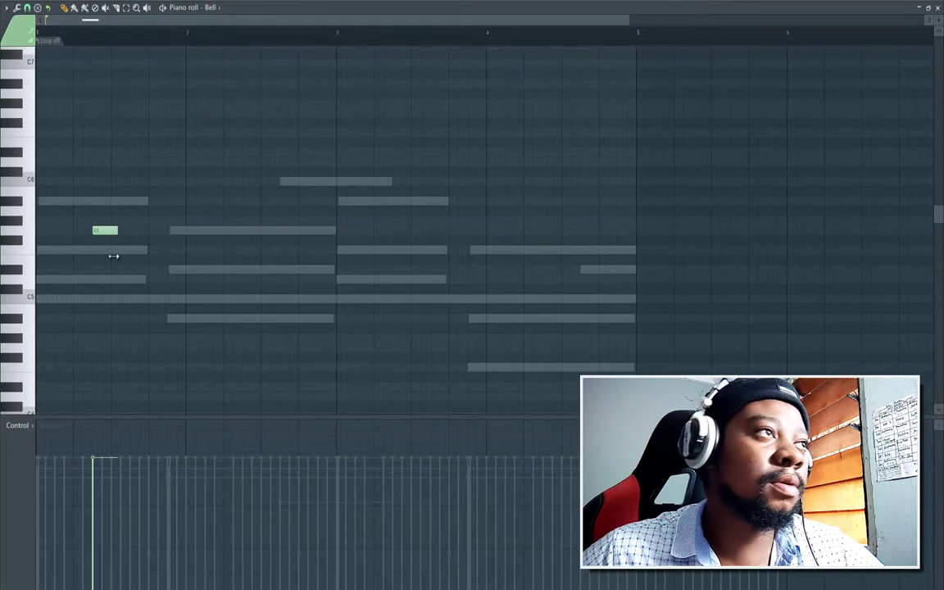
left_click_drag(99, 193, 96, 204)
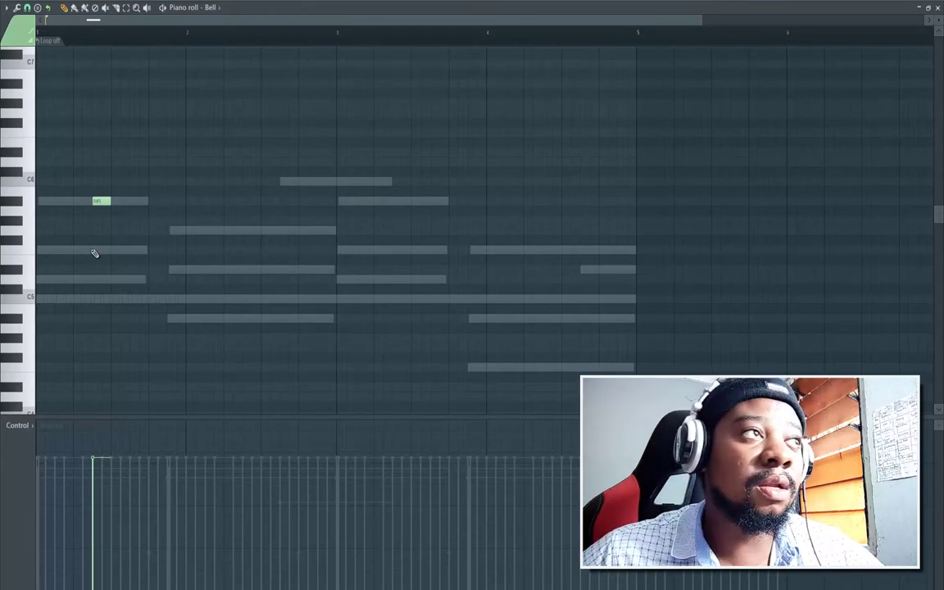
left_click(95, 252)
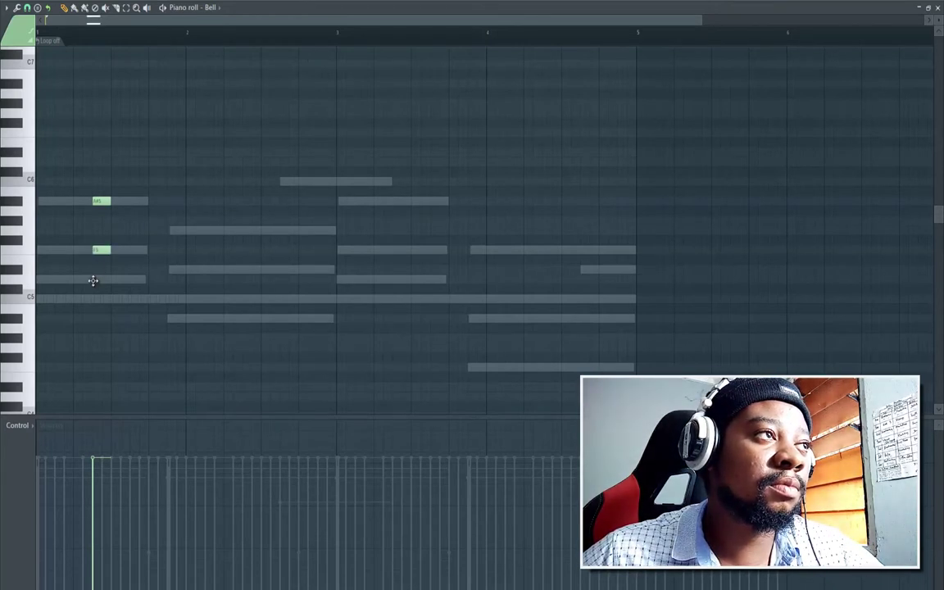
key("space")
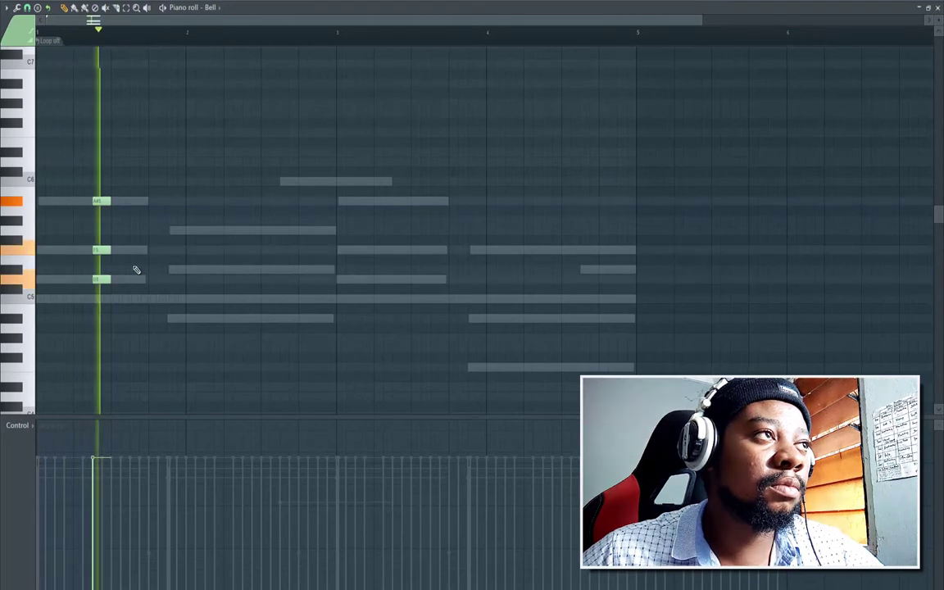
Add short G5, D#5 and A#4 bell notes on the offbeat after beat 2 of bar 2
left_click(245, 232)
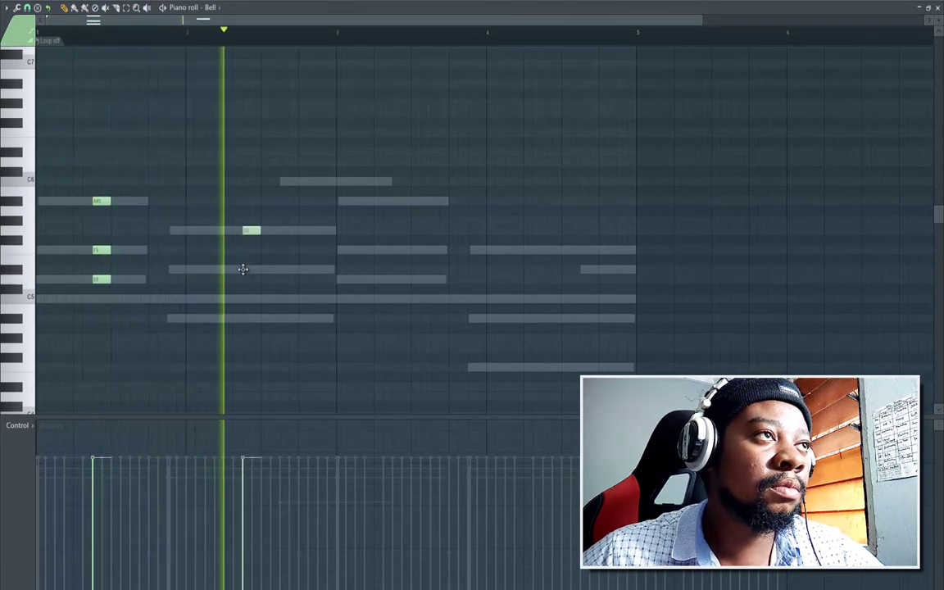
left_click(243, 269)
key("space")
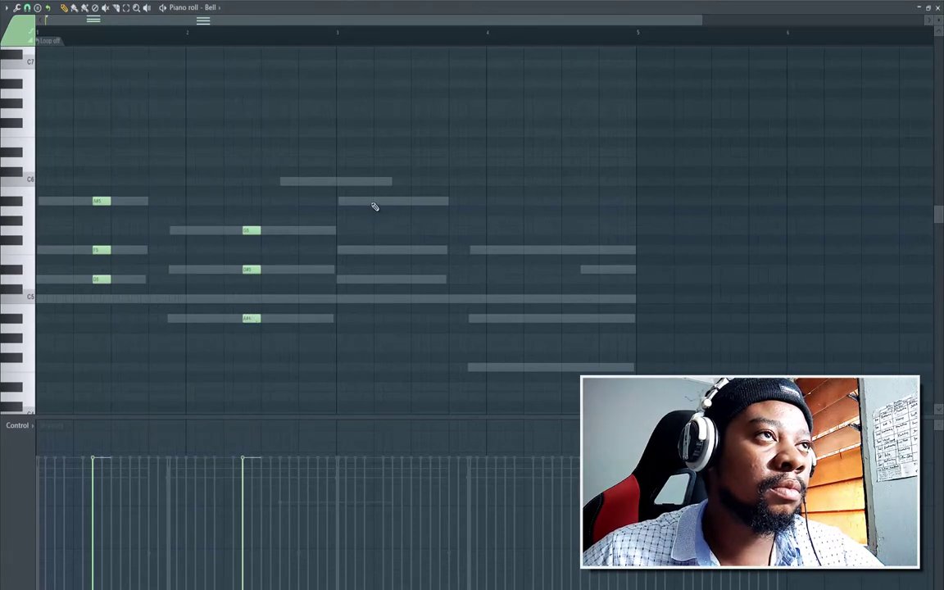
Add bell chords after beat 2, A#5-F5-D5 in bar 3 and one with F5 and A#4 in bar 4, and close the piano roll
left_click_drag(377, 202, 395, 204)
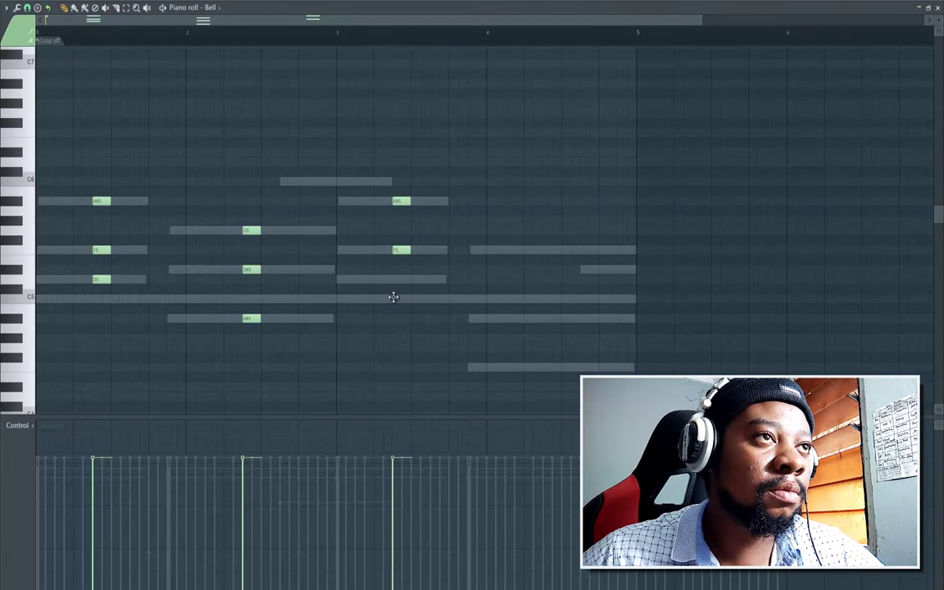
left_click_drag(401, 280, 400, 278)
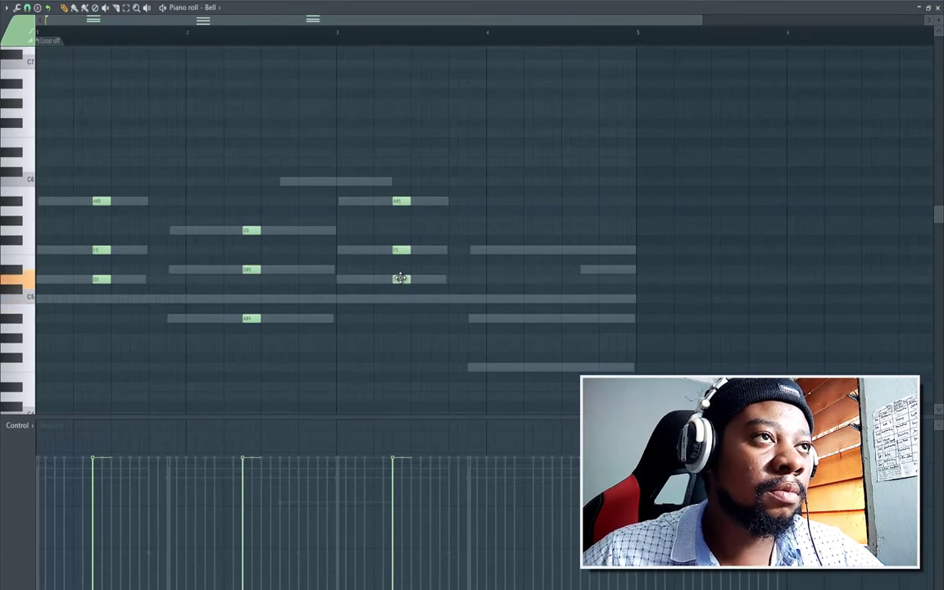
left_click(541, 250)
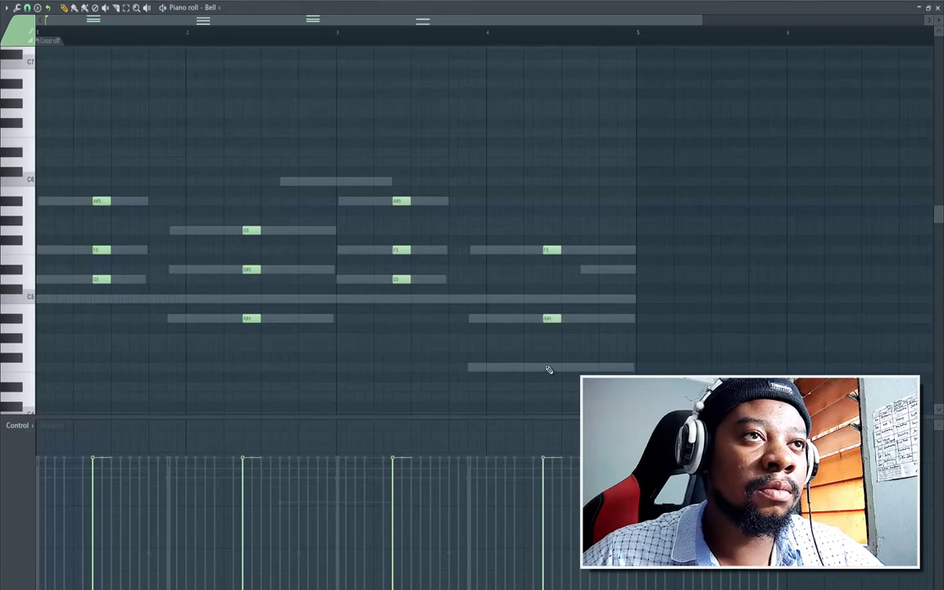
key("space")
left_click(937, 8)
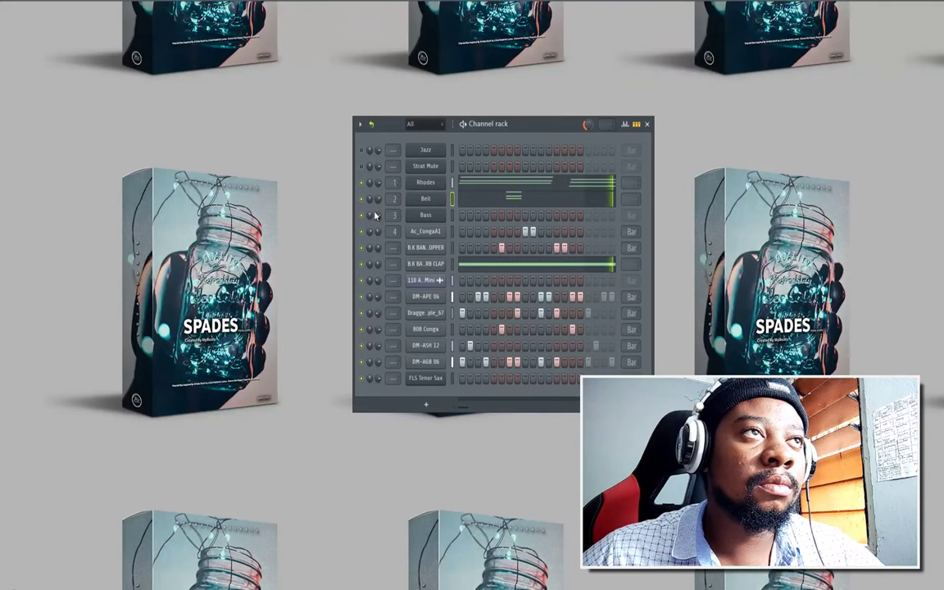
Open the piano roll of the Bass channel
right_click(425, 218)
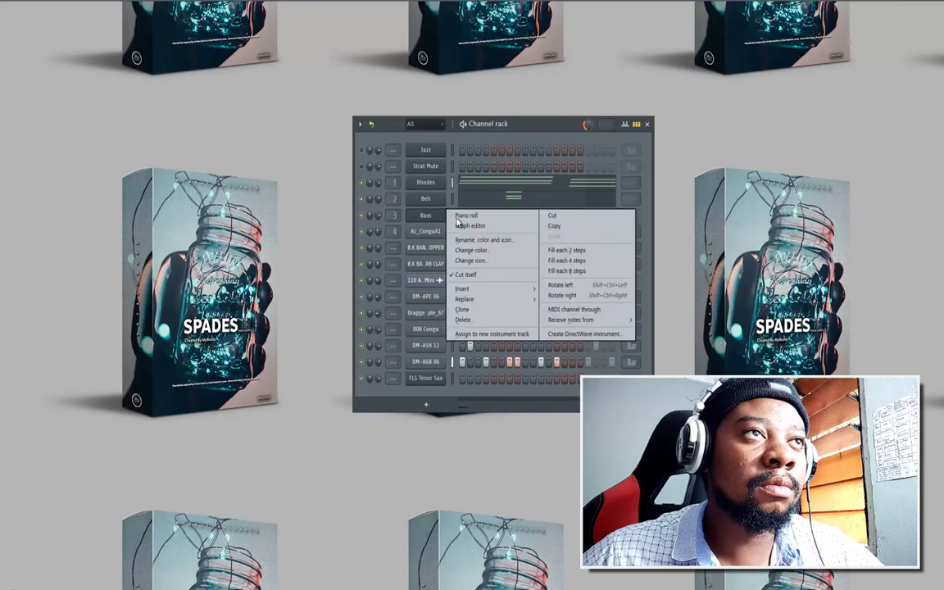
left_click(416, 198)
key("space")
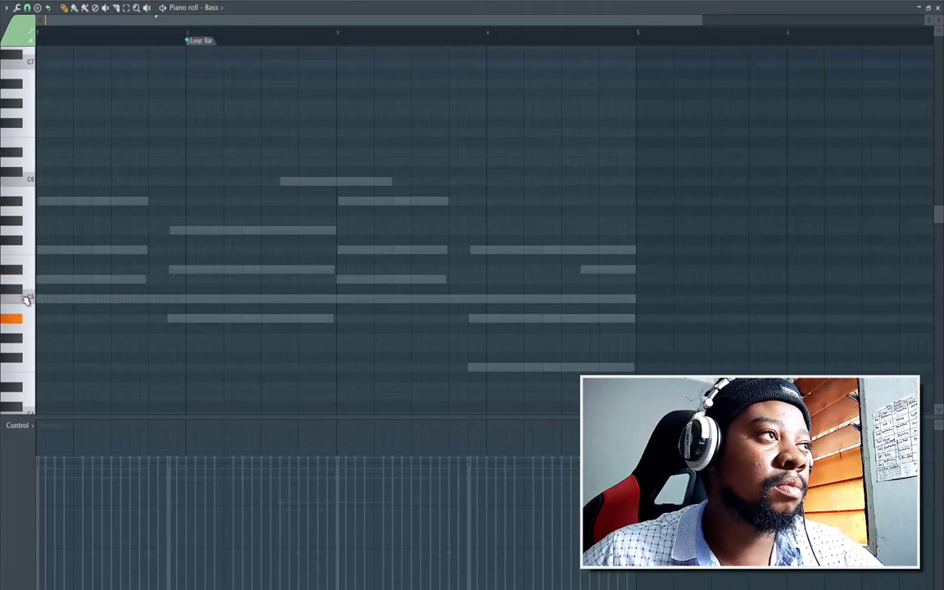
Try a D5 and a C5 bass note at the start of bar 1, playing and deleting each one
left_click(42, 279)
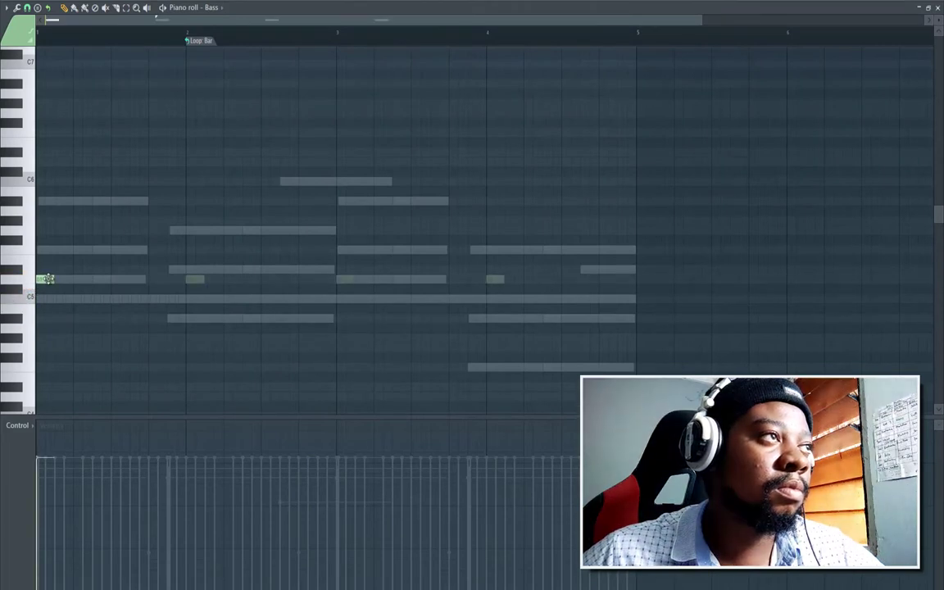
key("space")
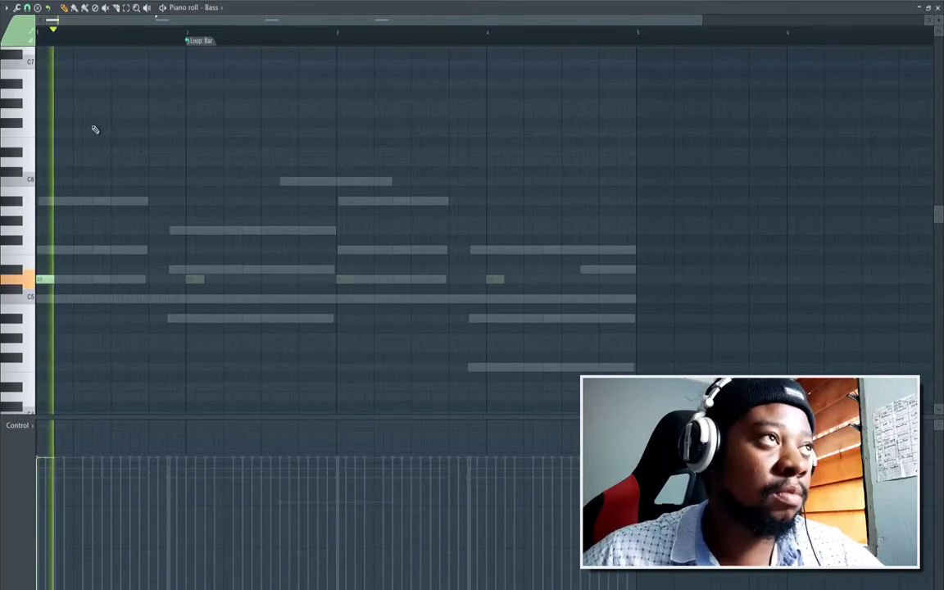
key("space")
right_click(41, 280)
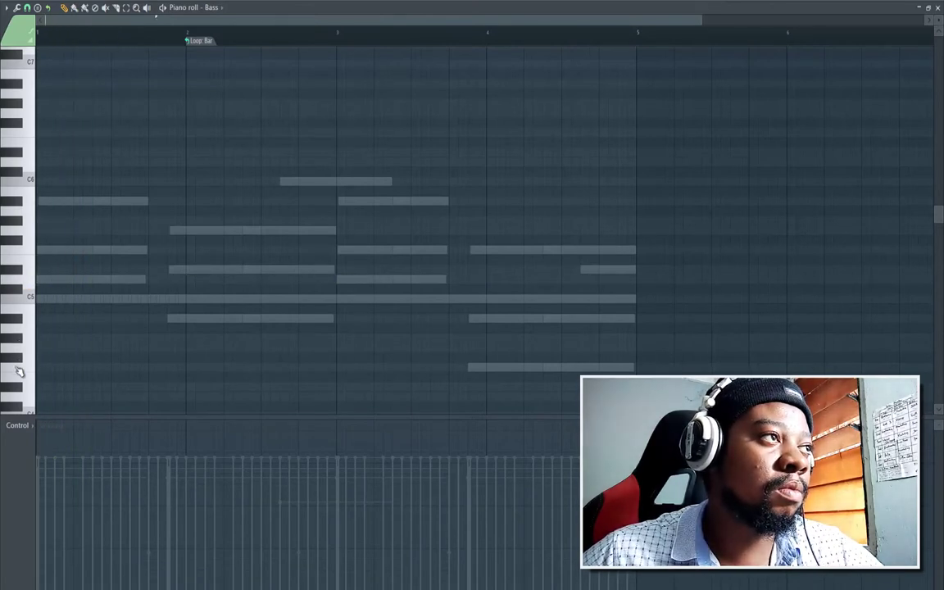
left_click(43, 300)
key("space")
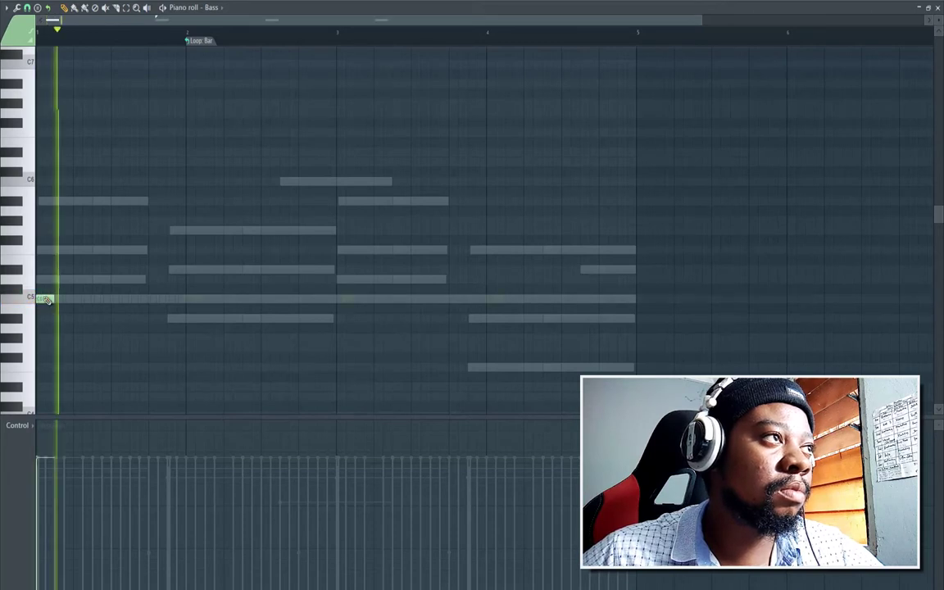
right_click(46, 300)
key("space")
Place a short A#5 bass note at the start of bar 1, turn off the one-bar loop and play it
left_click(44, 203)
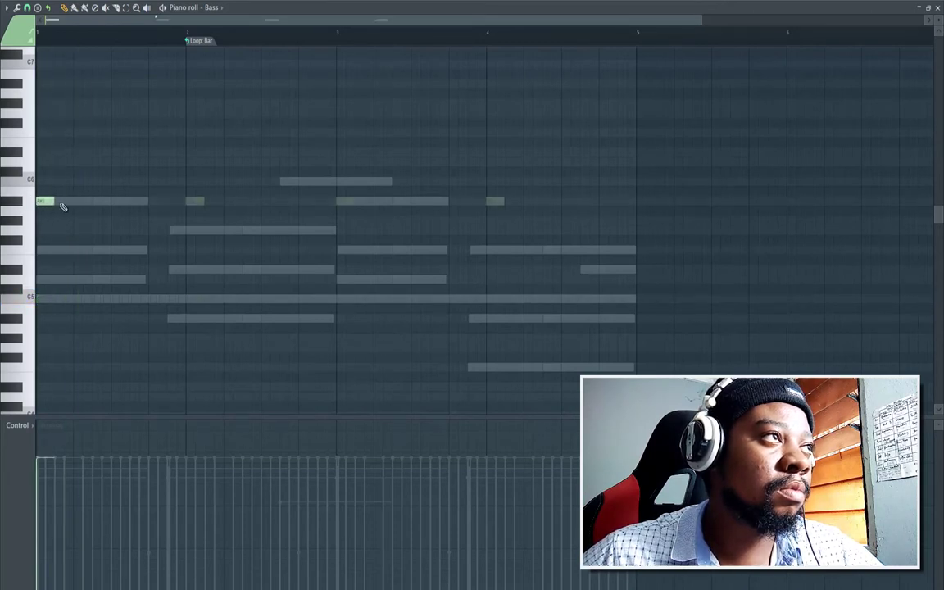
key("space")
right_click(199, 41)
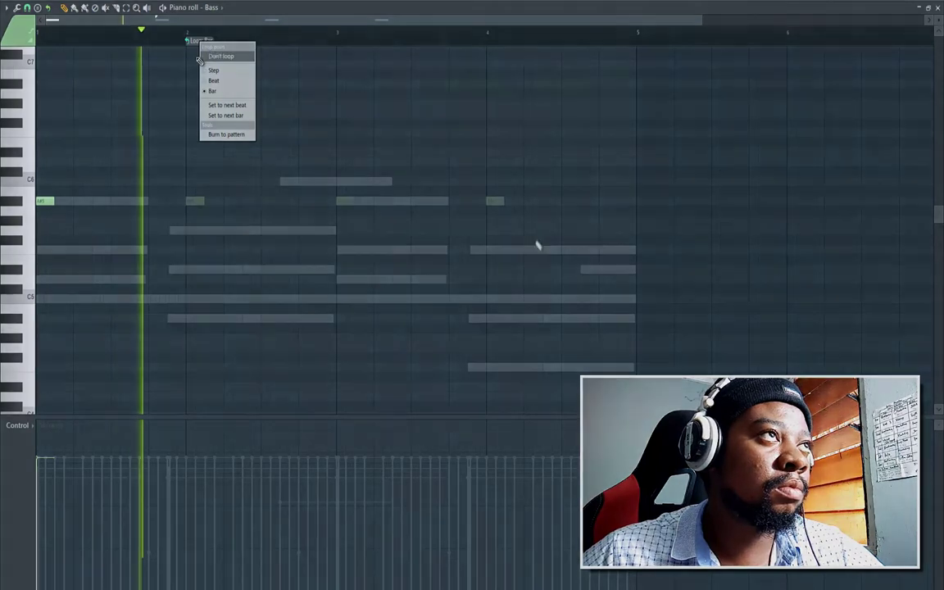
left_click(220, 57)
key("space")
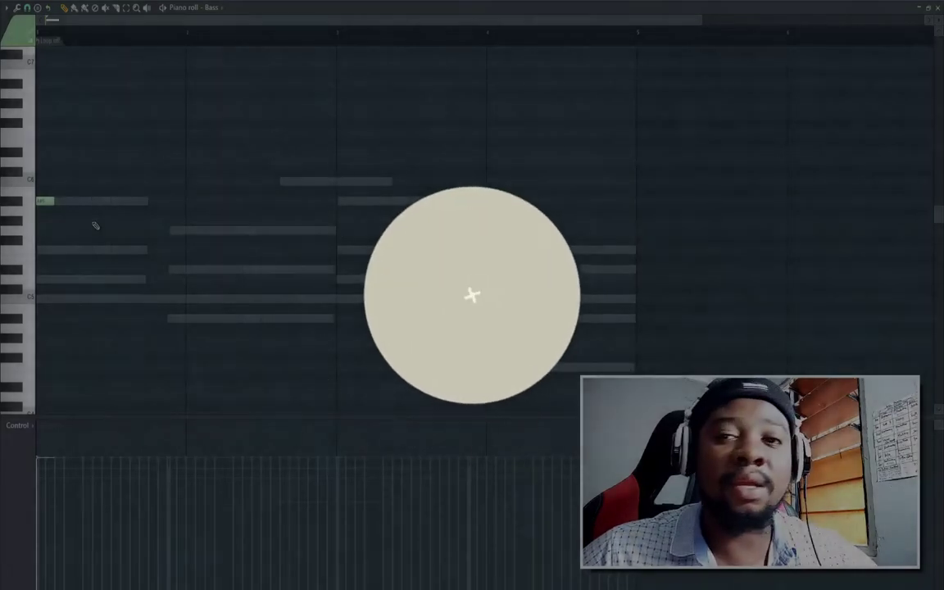
key("space")
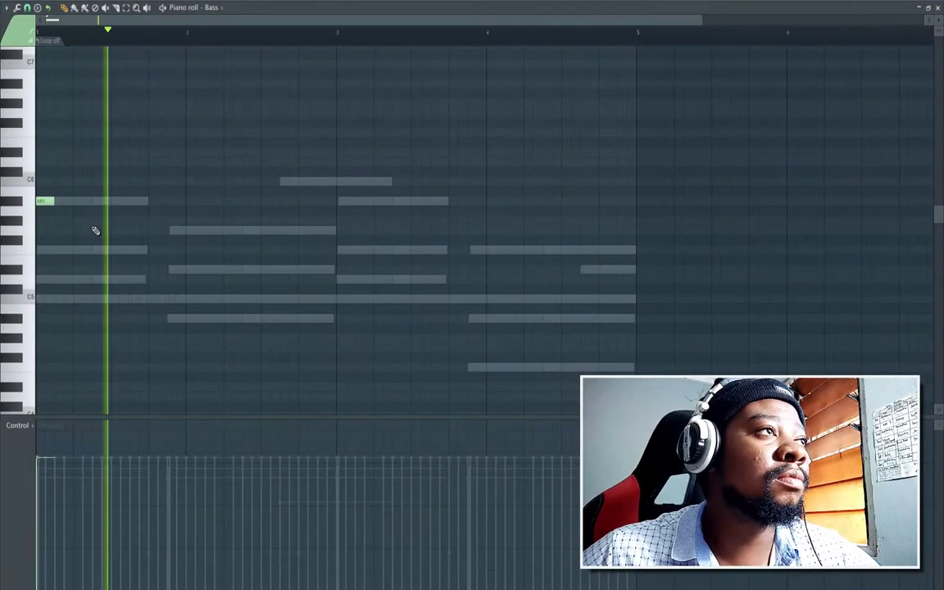
key("space")
Add bass notes on the offbeat after beat 2, F5 in bar 1 and G5 in bar 2, checking them in playback
left_click(93, 249)
key("space")
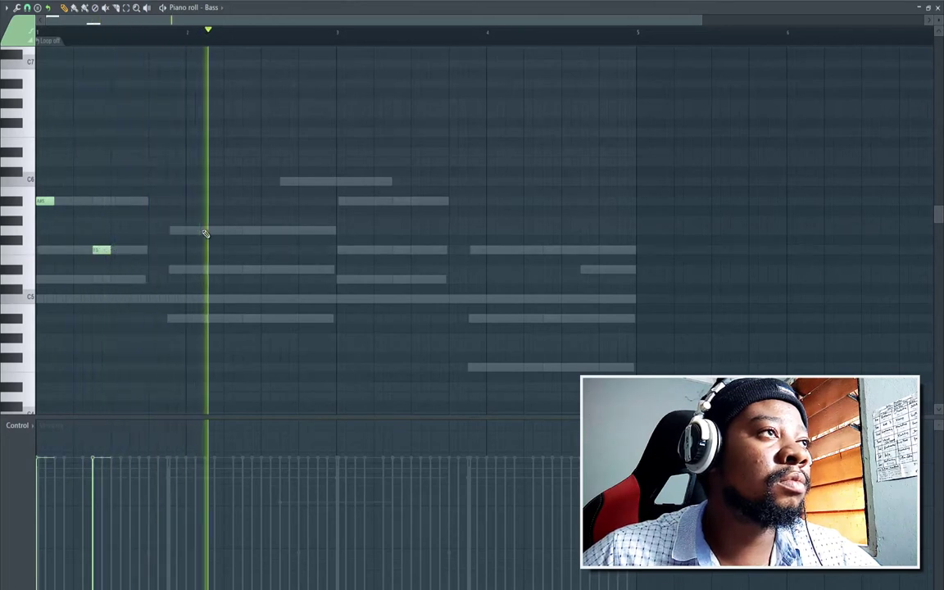
key("space")
left_click(243, 230)
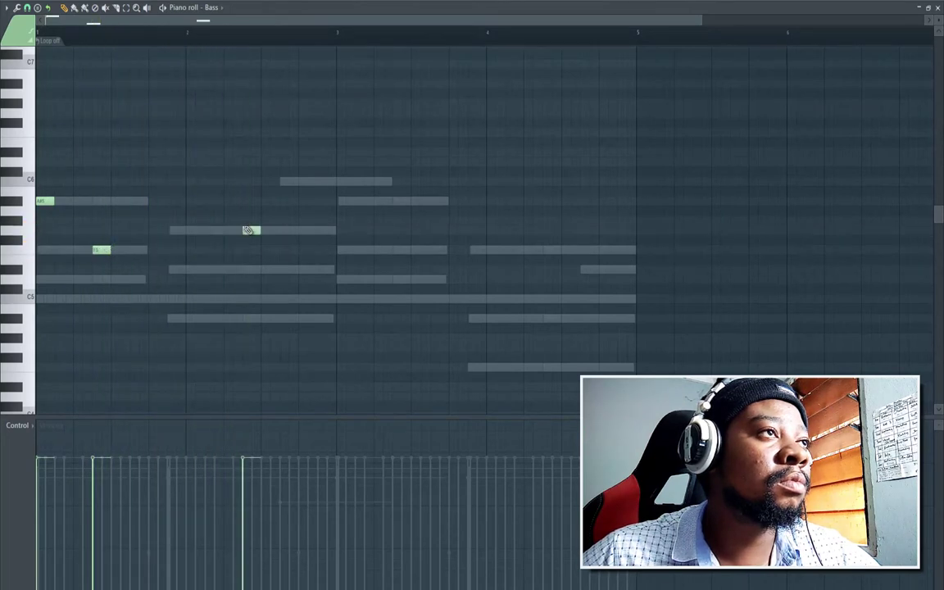
key("space")
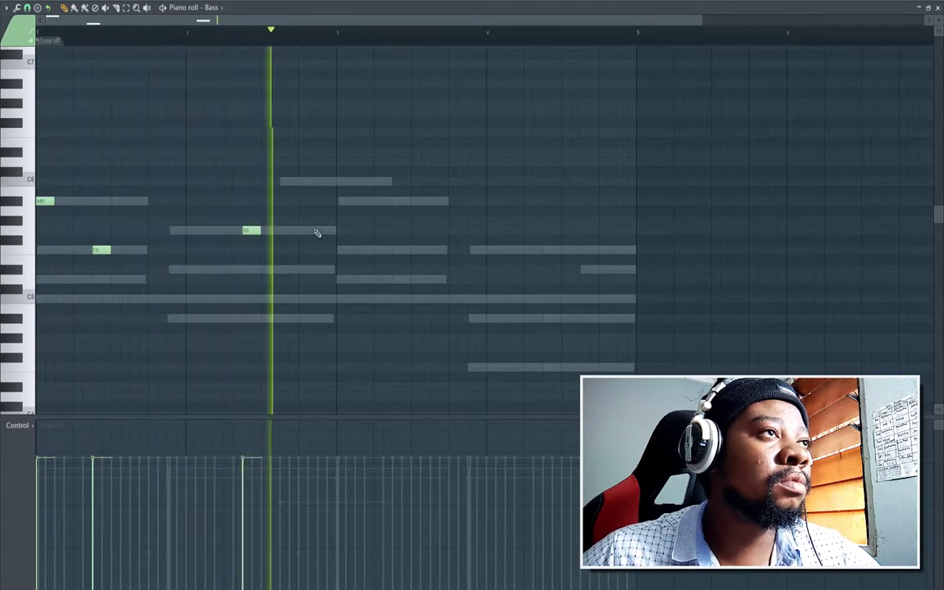
Add an A#5 bass note at the start of bar 3 and F5 on the offbeat after its beat 2, and play the line
key("space")
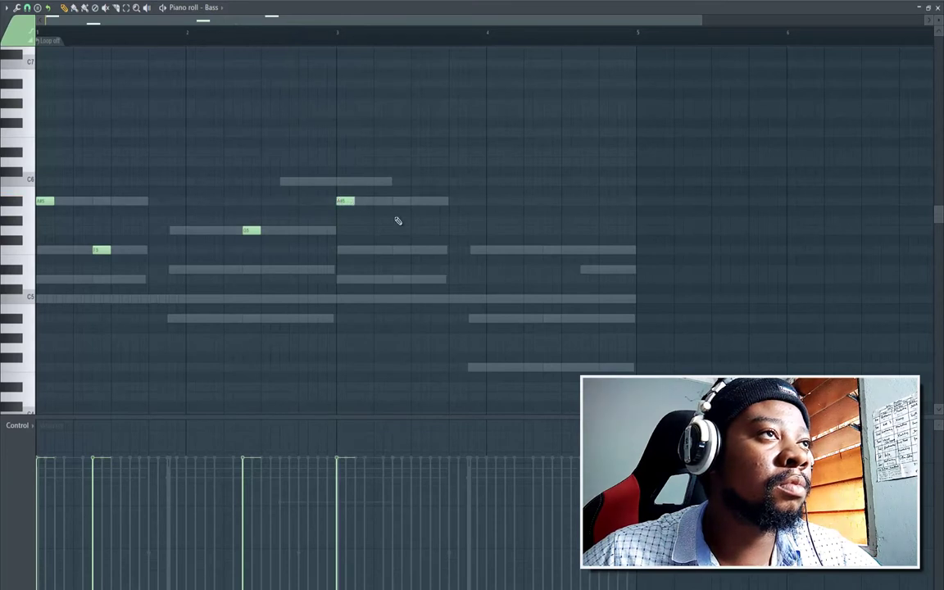
left_click(395, 252)
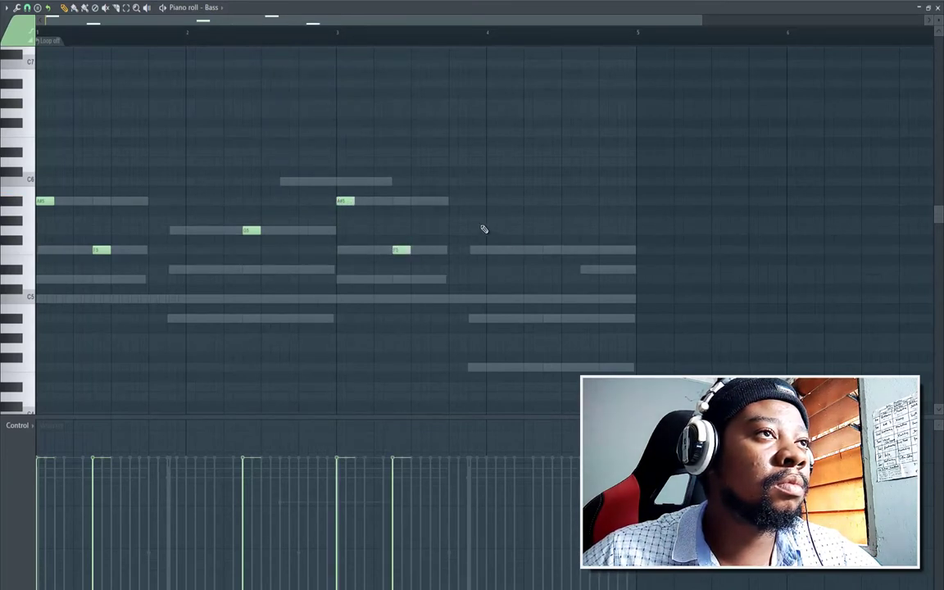
key("space")
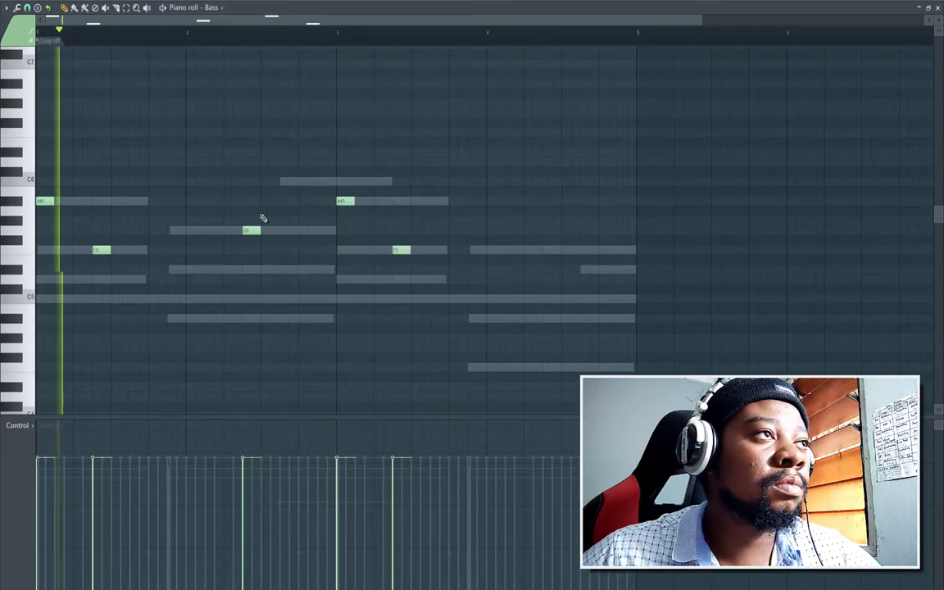
Add an A#5 bass note on beat 4 of bar 1 and a D6 half a beat after it, checking the line in playback
left_click(152, 201)
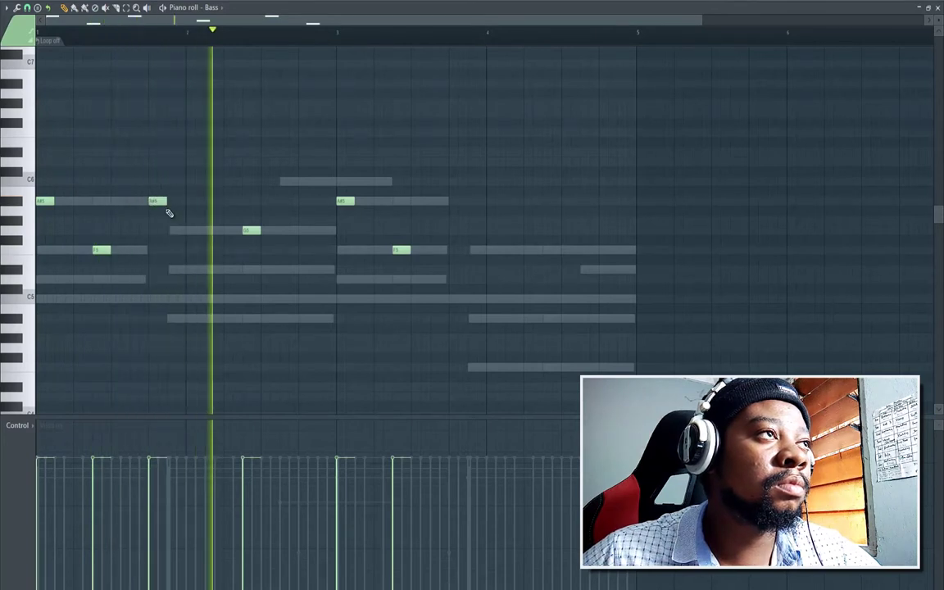
key("space")
left_click(170, 230)
key("ctrl+z")
left_click(161, 200)
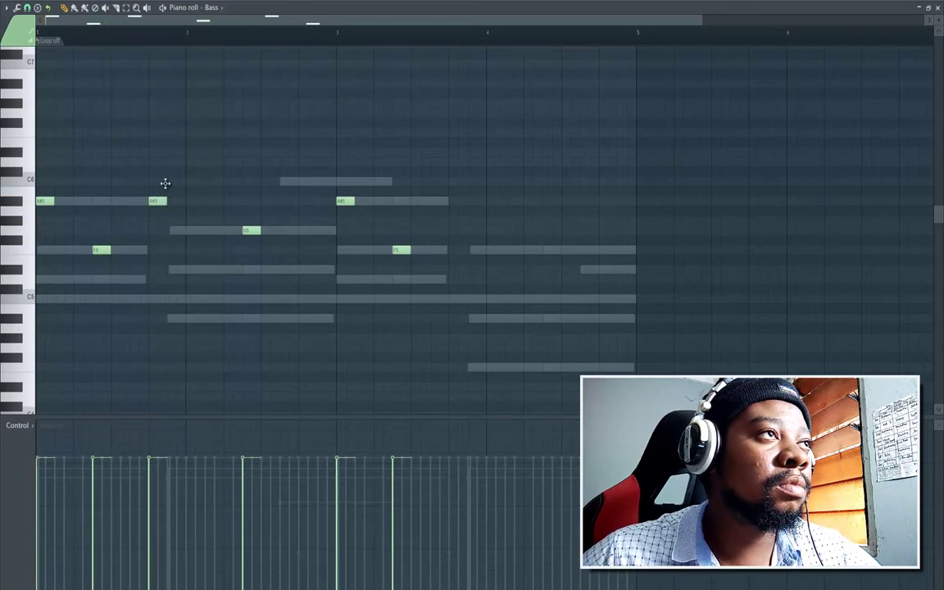
left_click_drag(170, 182, 172, 160)
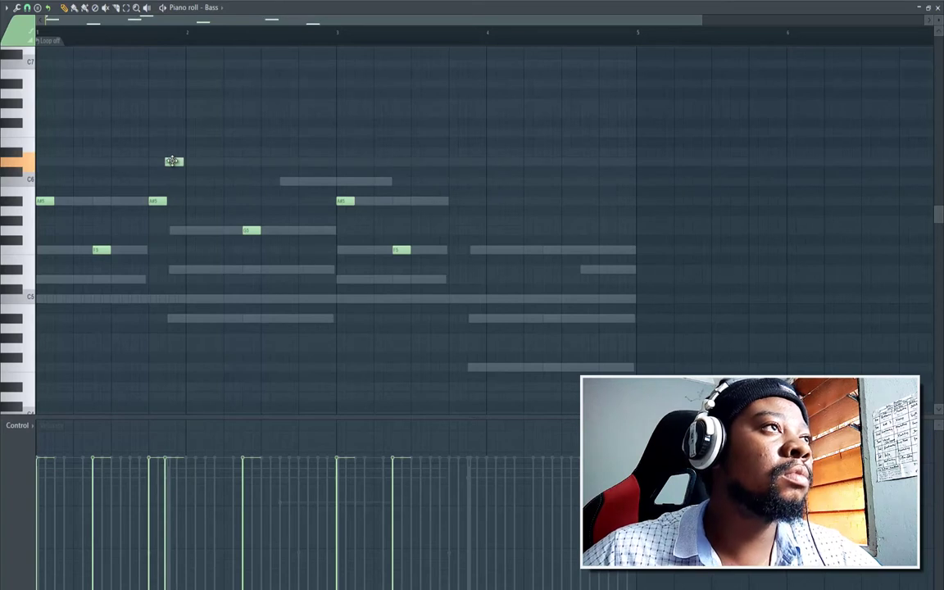
key("space")
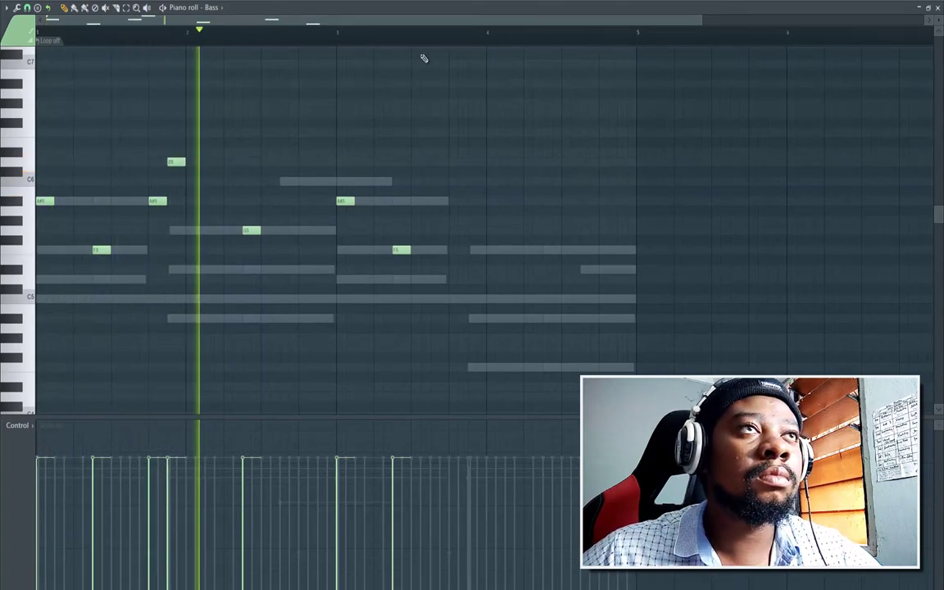
key("space")
Add a short D#5 bass note on beat 4 of bar 2, followed by an F5 held to the bar's end, and play the line
left_click(303, 279)
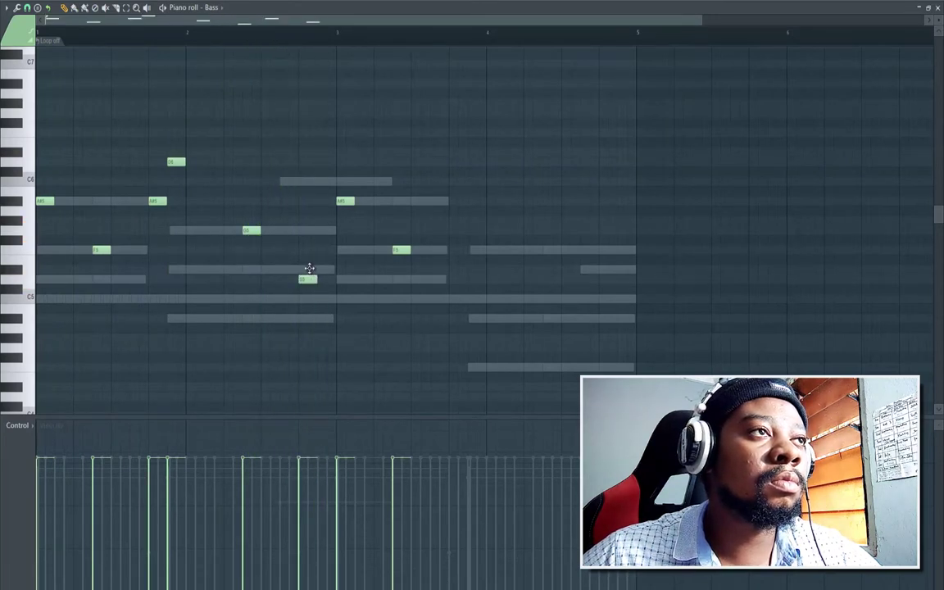
left_click_drag(316, 269, 317, 249)
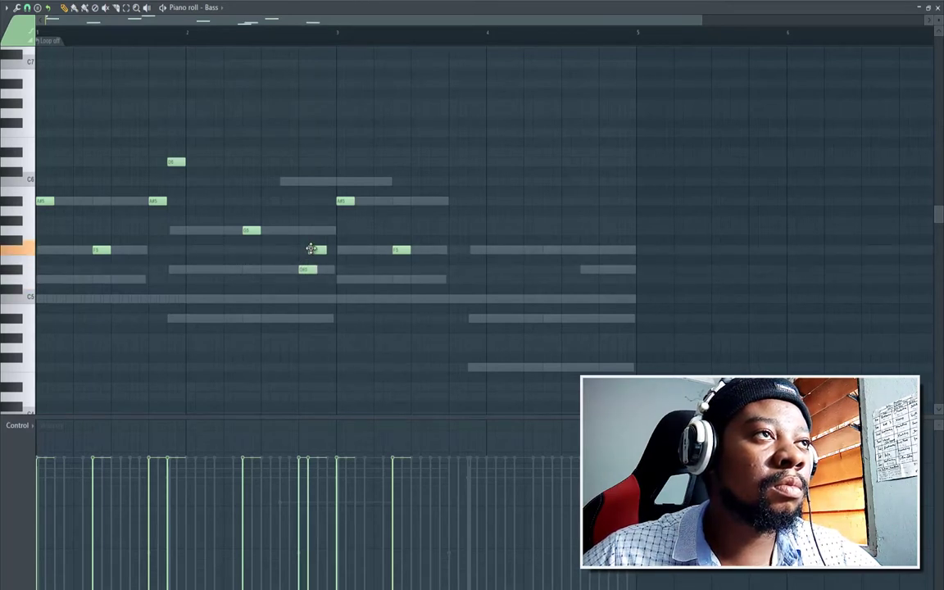
mouse_move(311, 248)
left_mouse_down()
mouse_move(312, 229)
mouse_move(312, 253)
mouse_move(336, 251)
mouse_move(305, 267)
left_mouse_up()
key("space")
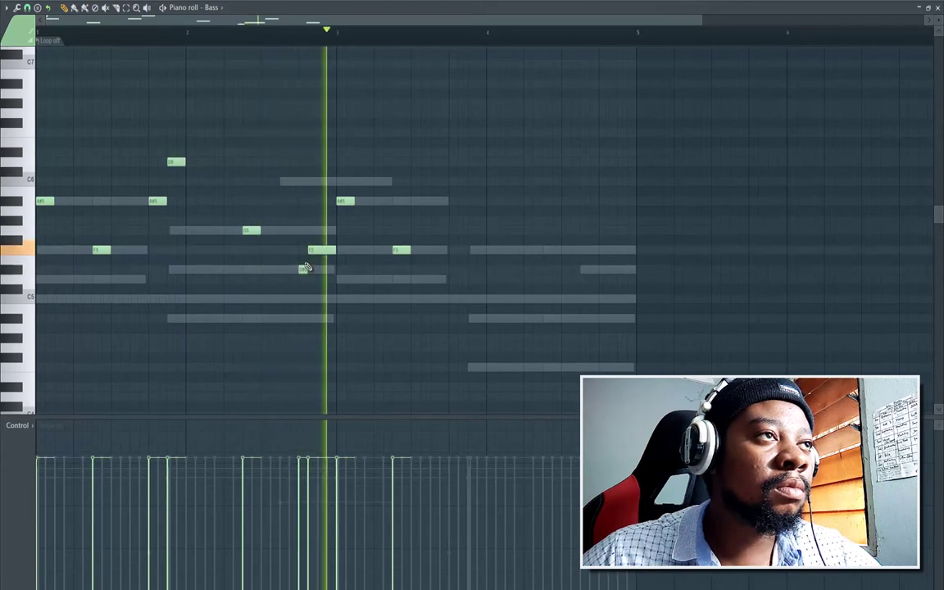
Add a D5 bass note just before bar 4 and lower the note on beat 4 of bar 2 to D5, checking in playback
left_click(468, 279)
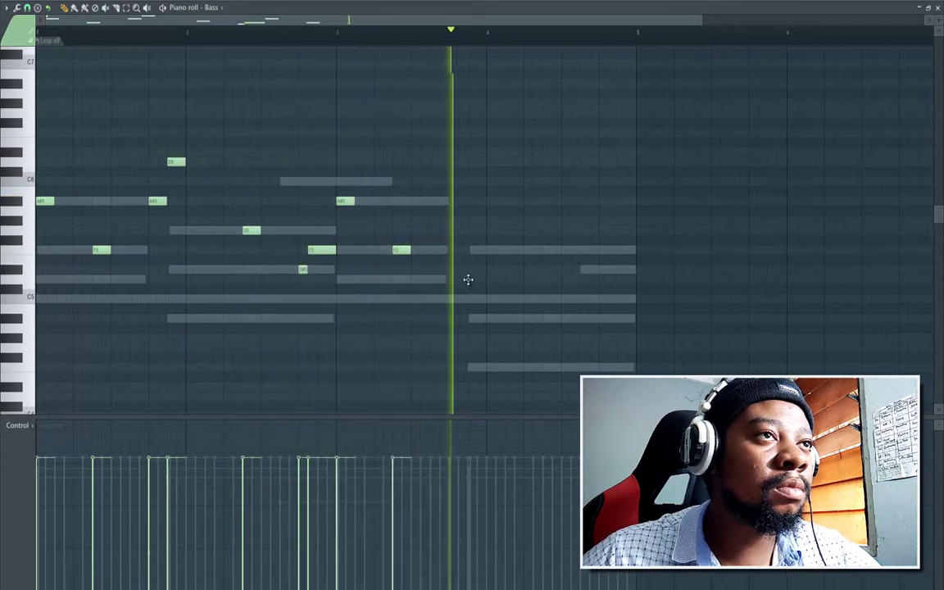
key("space")
left_click(472, 280)
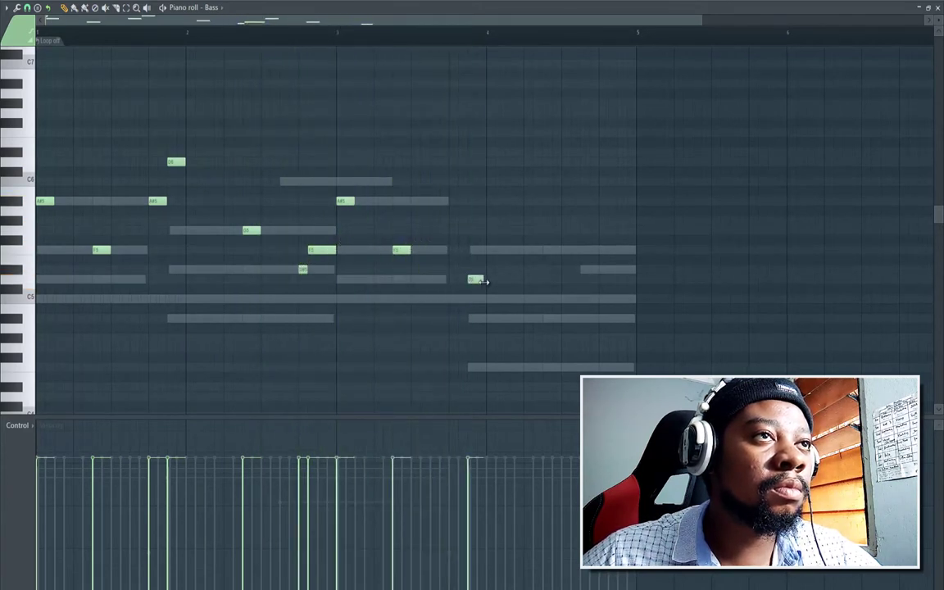
mouse_move(477, 280)
left_mouse_down()
mouse_move(478, 250)
mouse_move(475, 279)
left_mouse_up()
key("space")
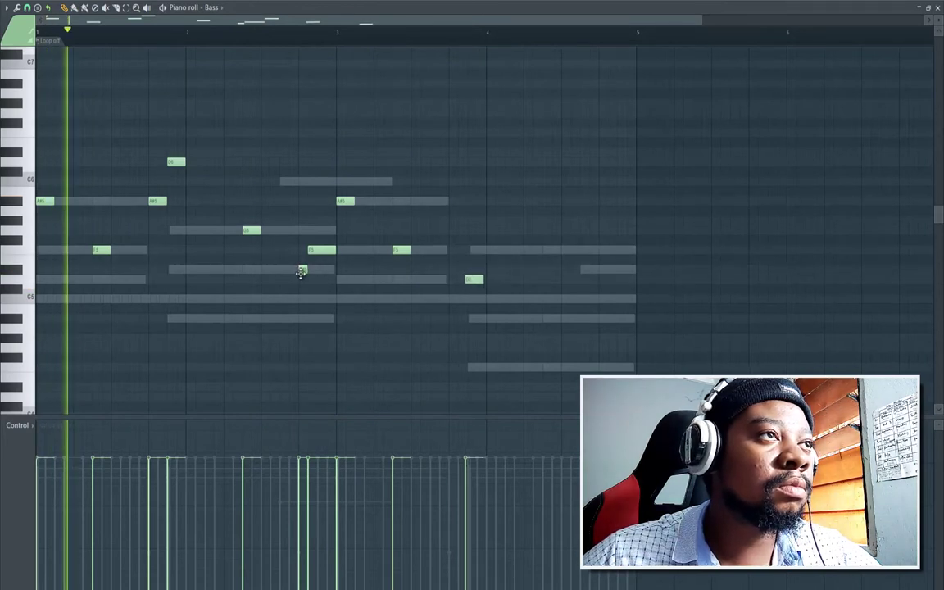
left_click_drag(301, 269, 301, 279)
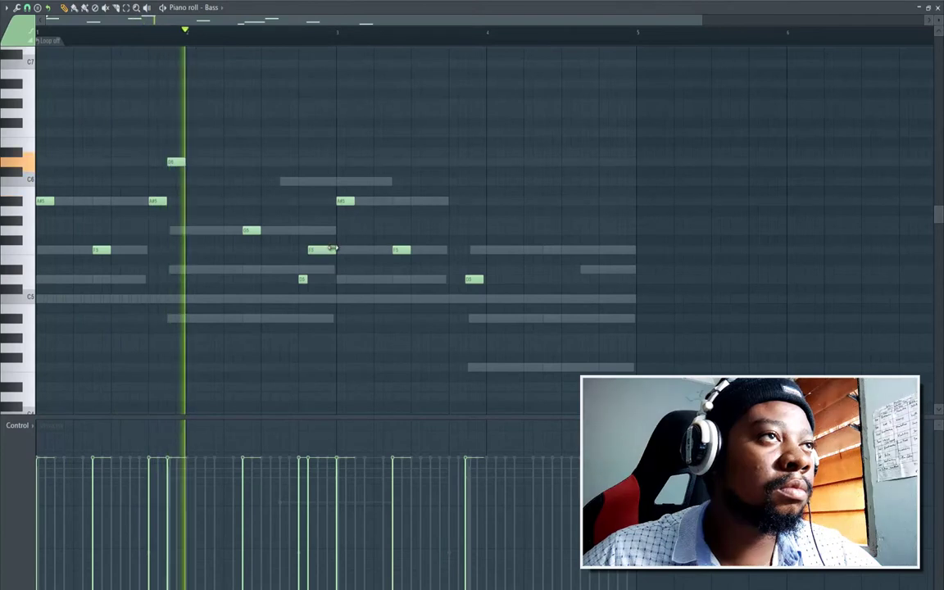
key("space")
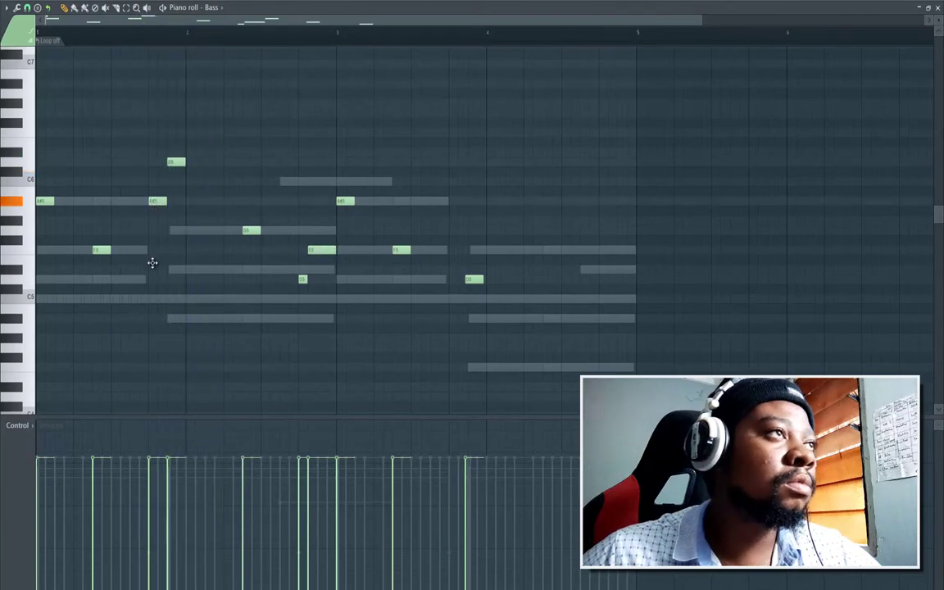
Lower the last two bass notes of bar 1 to F5 and G5 and bar 2's last note to D#5, checking in playback
mouse_move(152, 262)
left_mouse_down()
mouse_move(159, 239)
mouse_move(153, 254)
left_mouse_up()
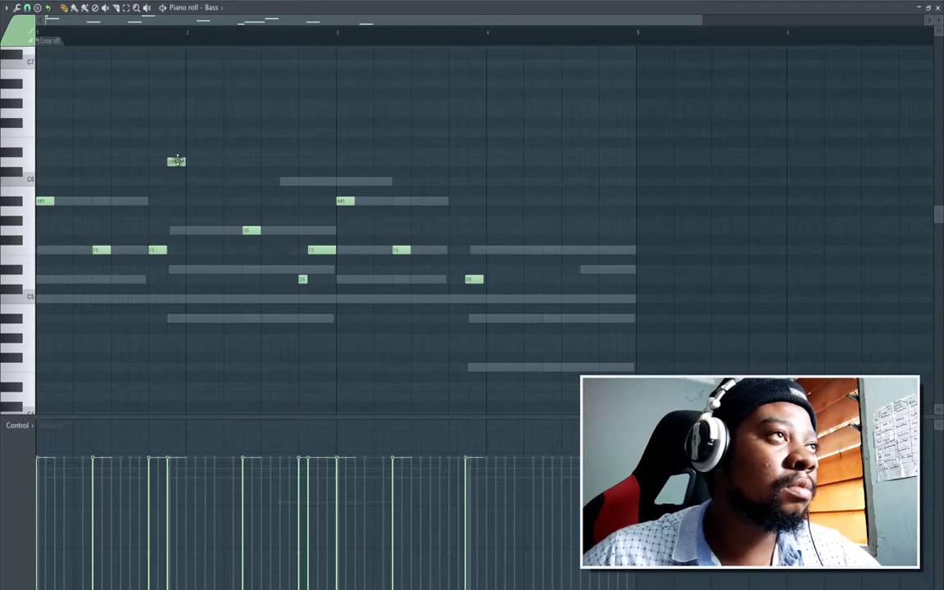
left_click_drag(176, 161, 176, 230)
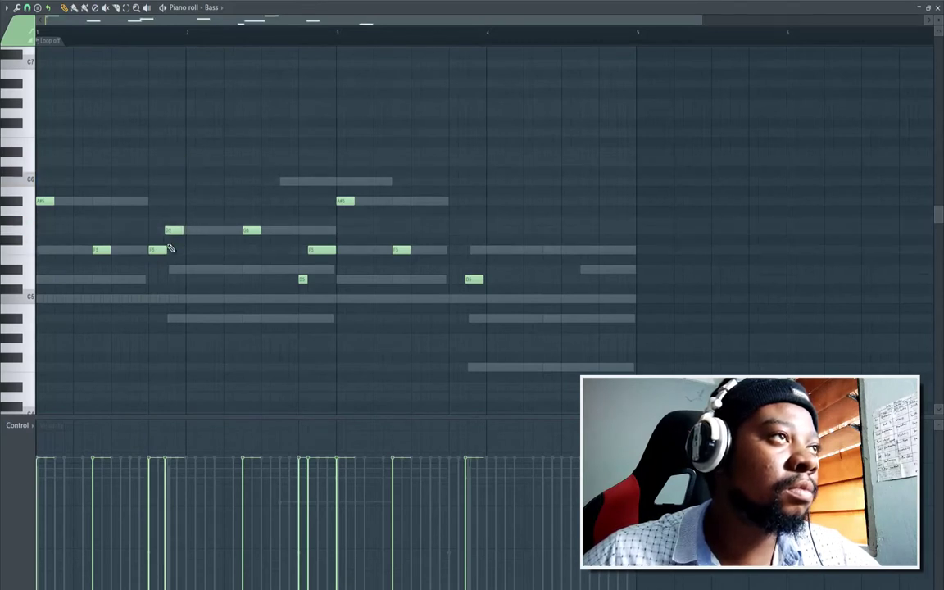
key("space")
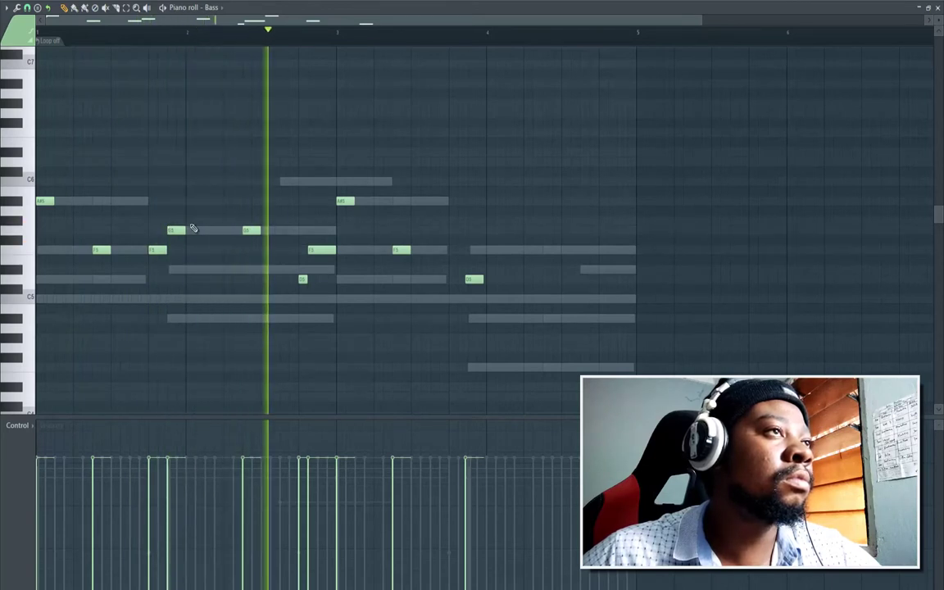
key("space")
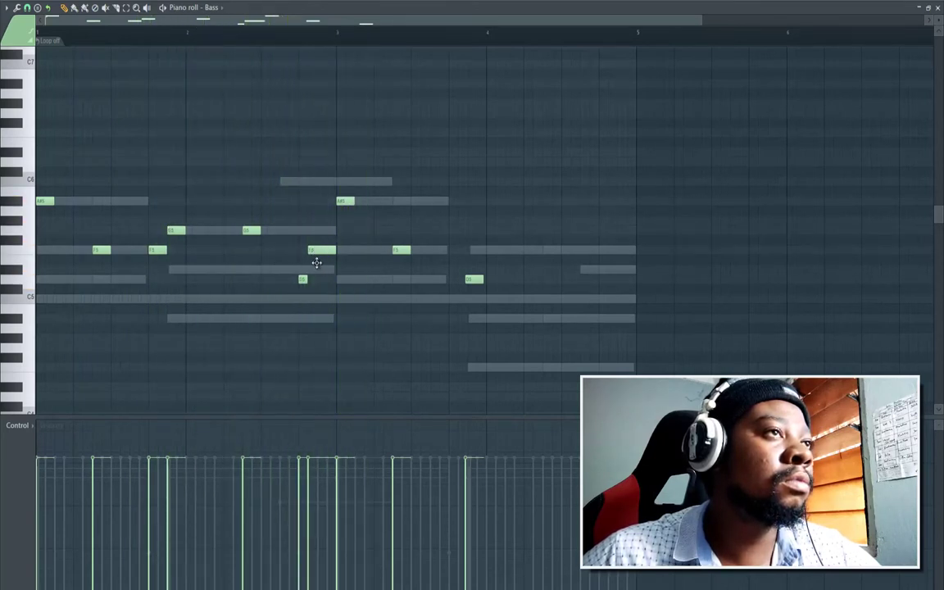
mouse_move(316, 262)
left_mouse_down()
mouse_move(317, 271)
mouse_move(318, 248)
mouse_move(316, 270)
left_mouse_up()
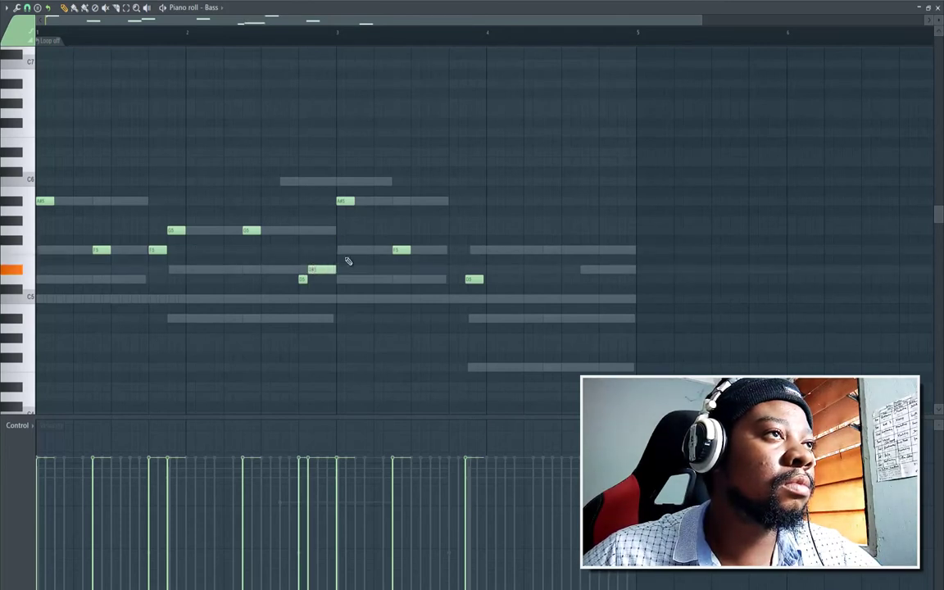
key("space")
Nudge the D5 before bar 4 slightly later and add bar 4 bass notes: F5 on the offbeat after beat 2 and a short D#5 on beat 4
left_click(597, 270)
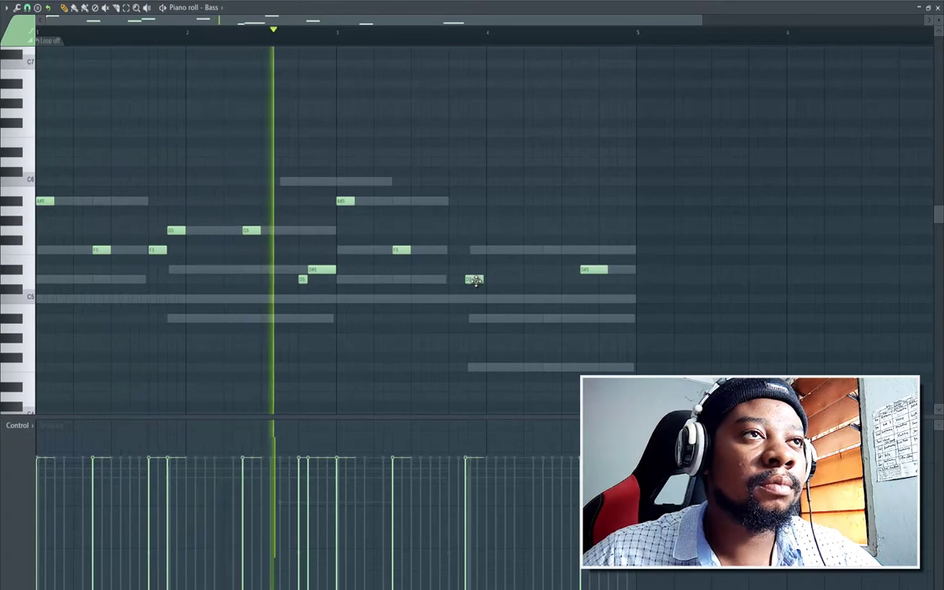
left_click_drag(476, 281, 478, 281)
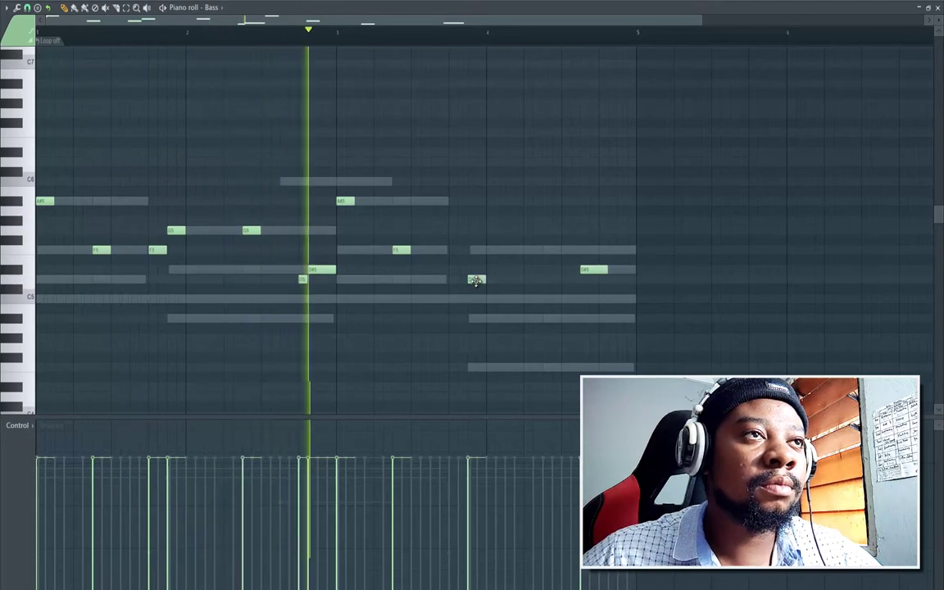
left_click(546, 297)
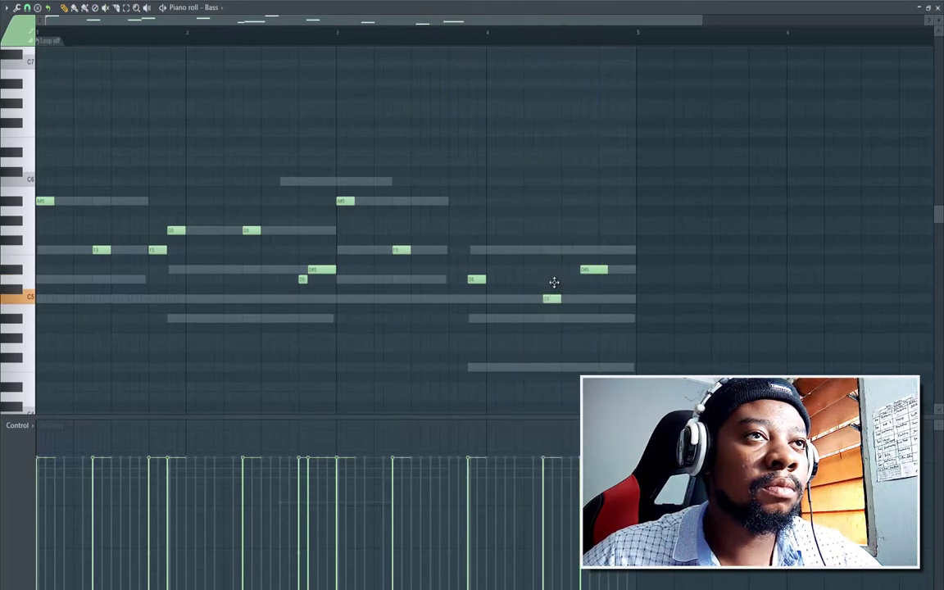
left_click_drag(553, 282, 552, 246)
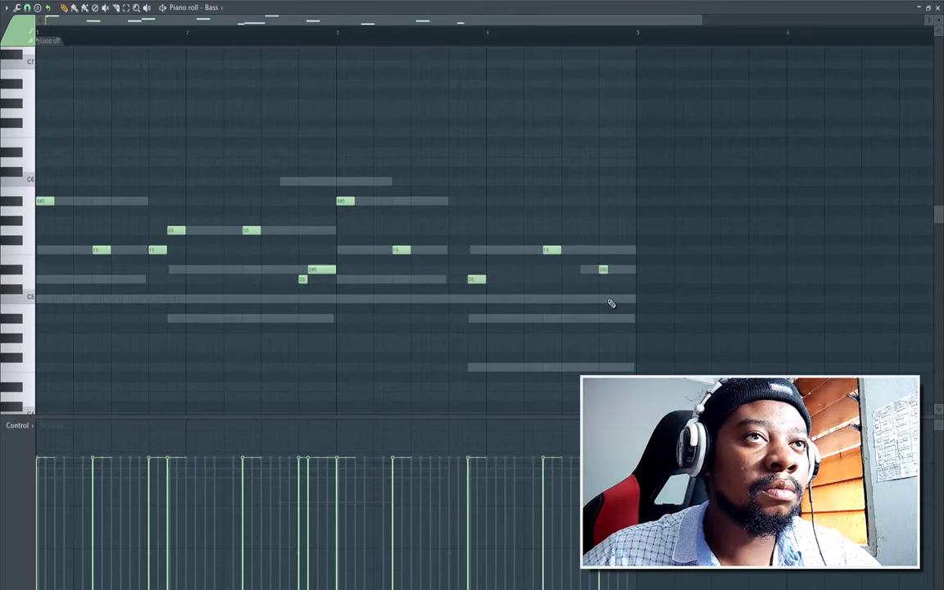
Add short C5 and A#4 bass notes right after the D#5 in bar 4 as a descending run, and play it
left_click(612, 299)
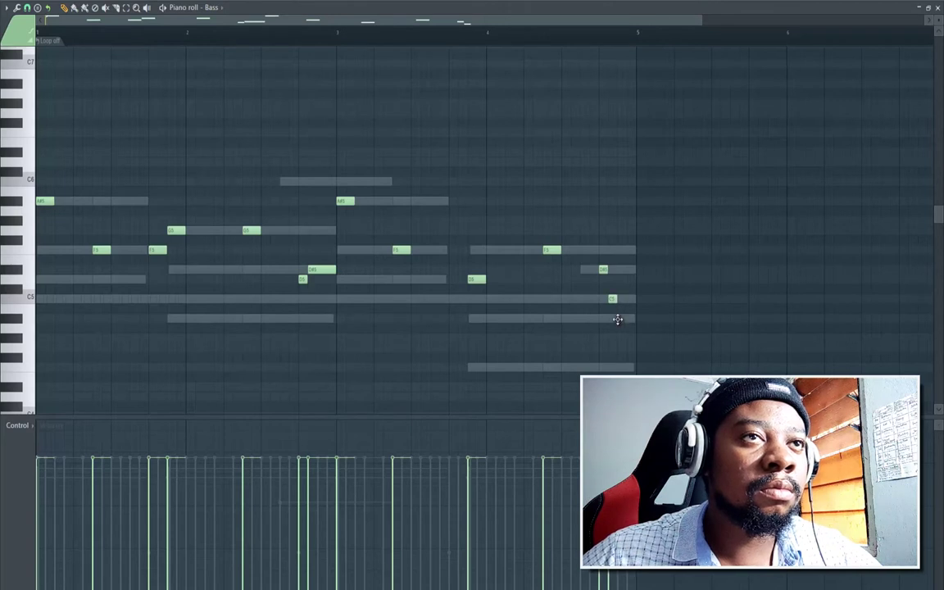
left_click(618, 319)
key("space")
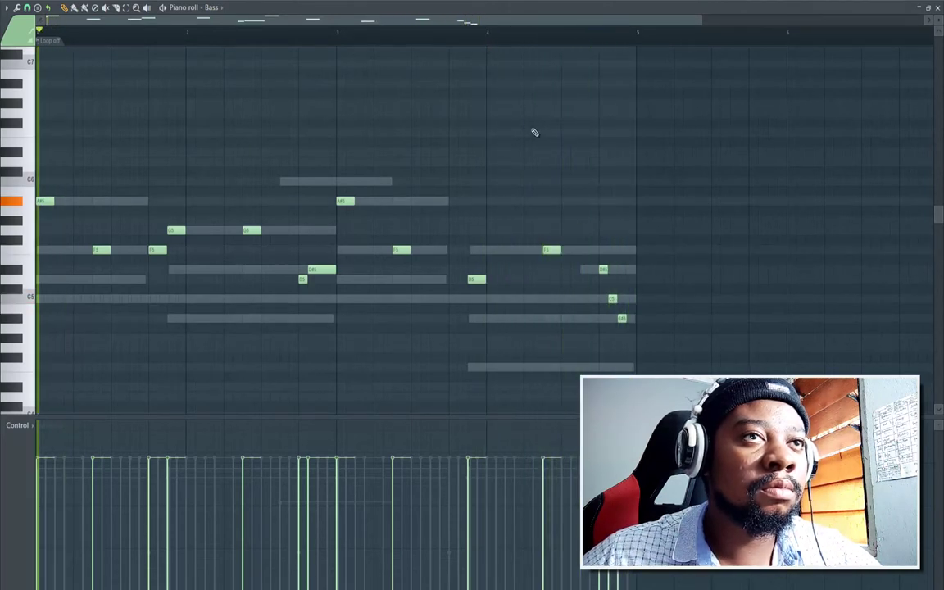
key("space")
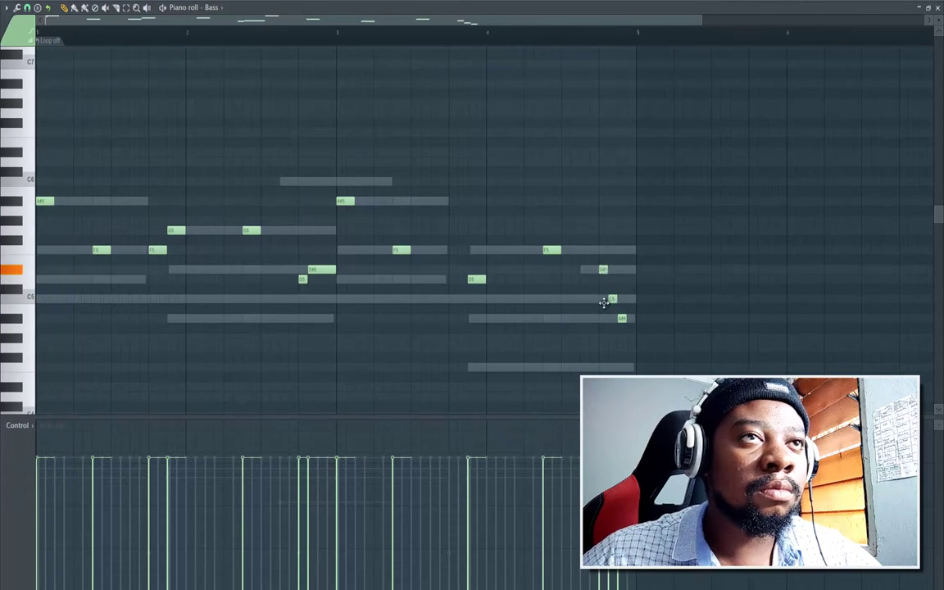
Rearrange bar 4's closing three-note bass run to ascend as C5, D#5 and G#5, and play it
left_click_drag(603, 303, 622, 220)
left_click(611, 268)
key("space")
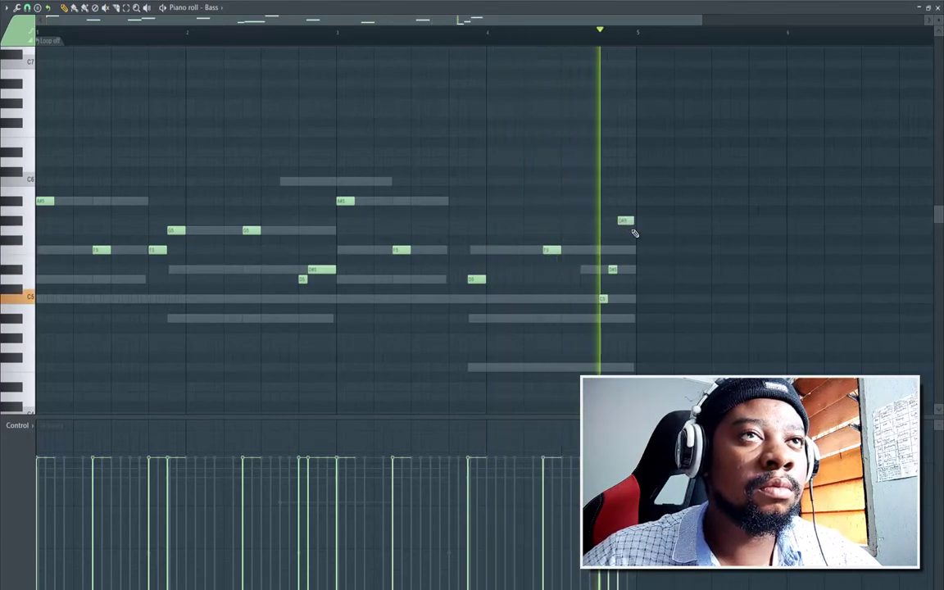
key("space")
Retune bar 4's closing run to D5, D#5 and F5, shorten the final note and check it in playback
left_click_drag(626, 222, 627, 253)
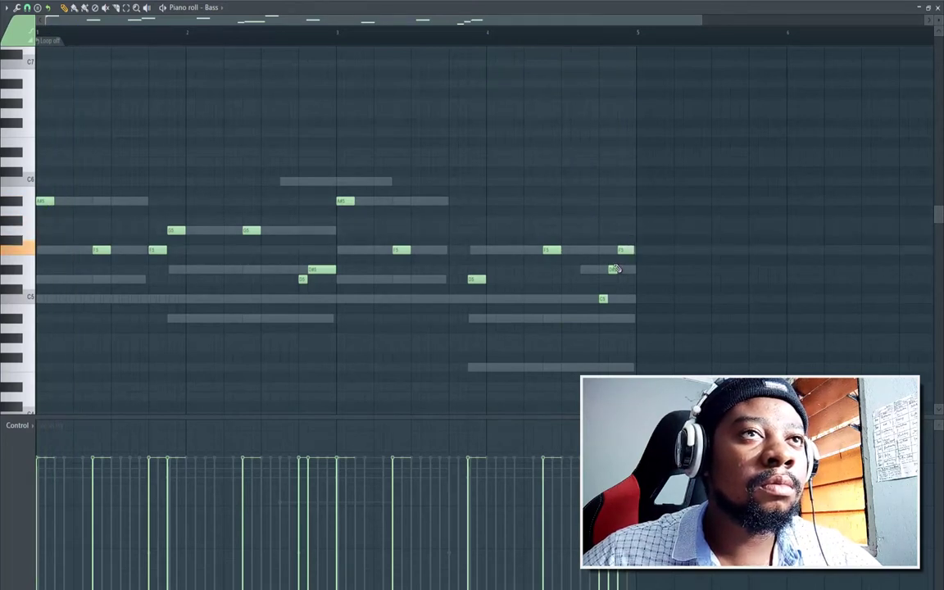
left_click_drag(603, 296, 603, 277)
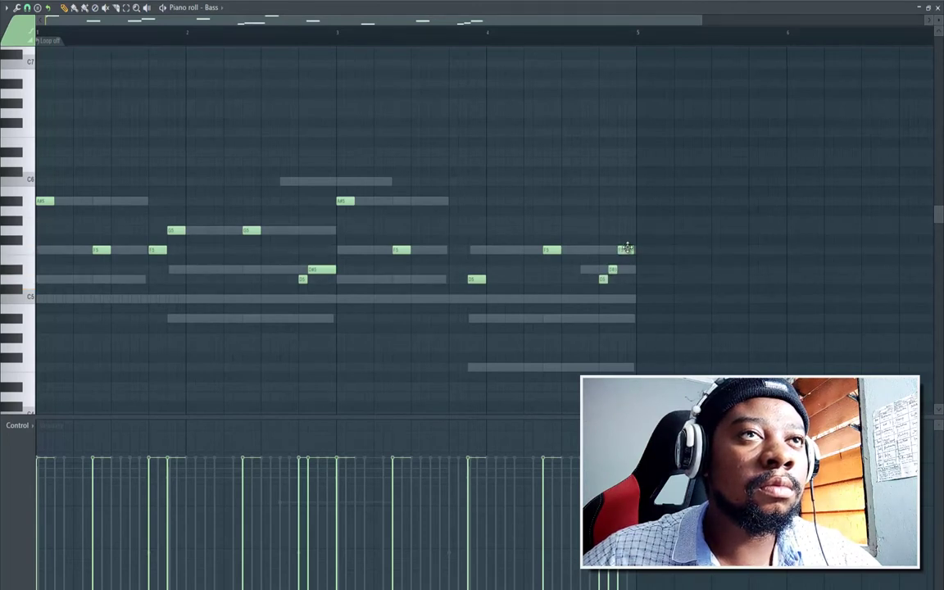
key("space")
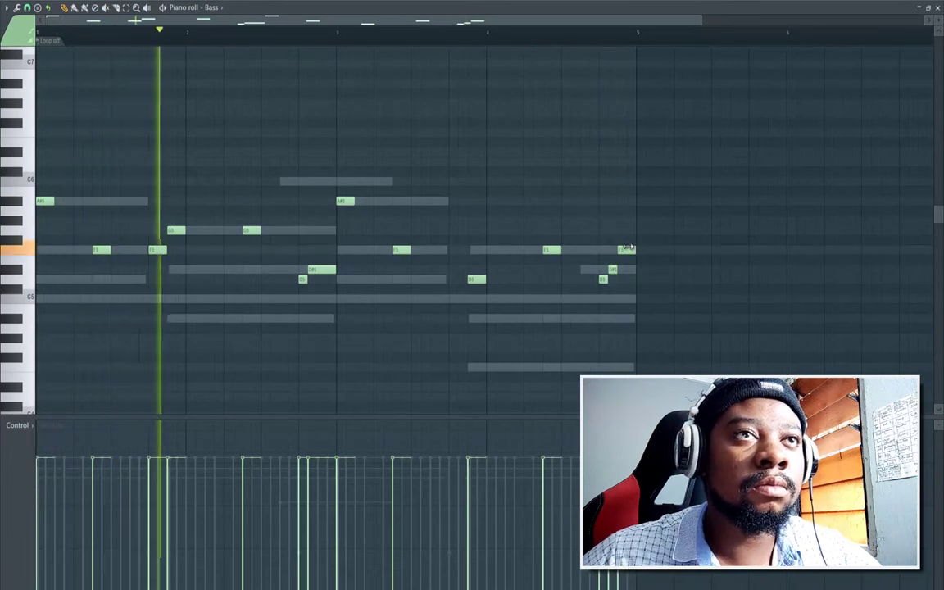
key("space")
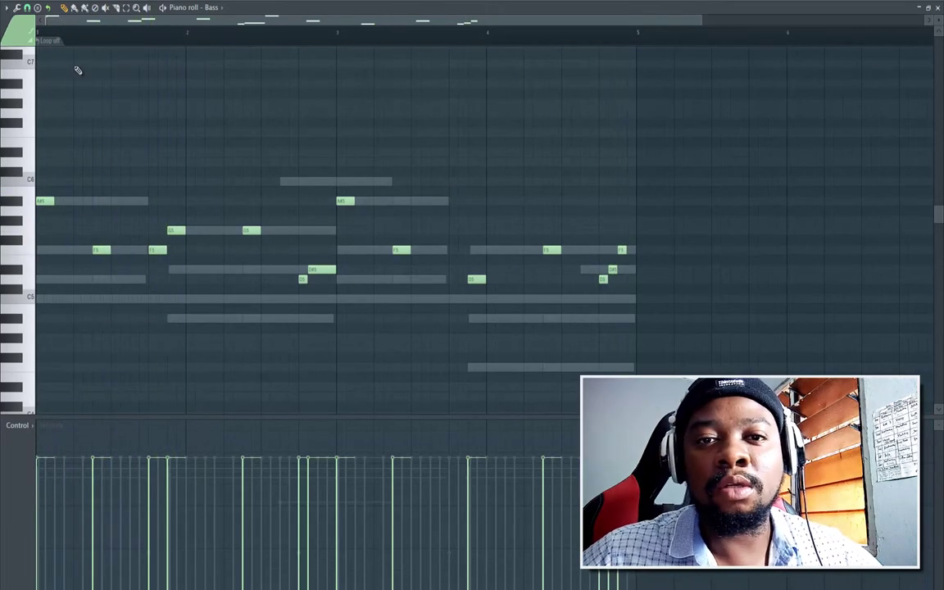
Transpose all the bass notes down one octave, close the piano roll and listen to the full pattern
left_click_drag(13, 142, 40, 352)
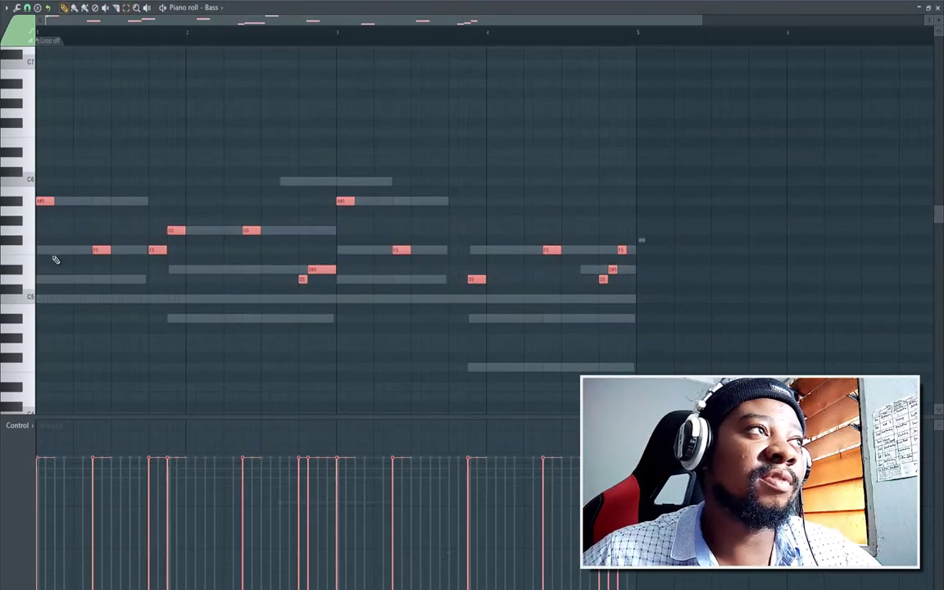
scroll(53, 262, "down", 3)
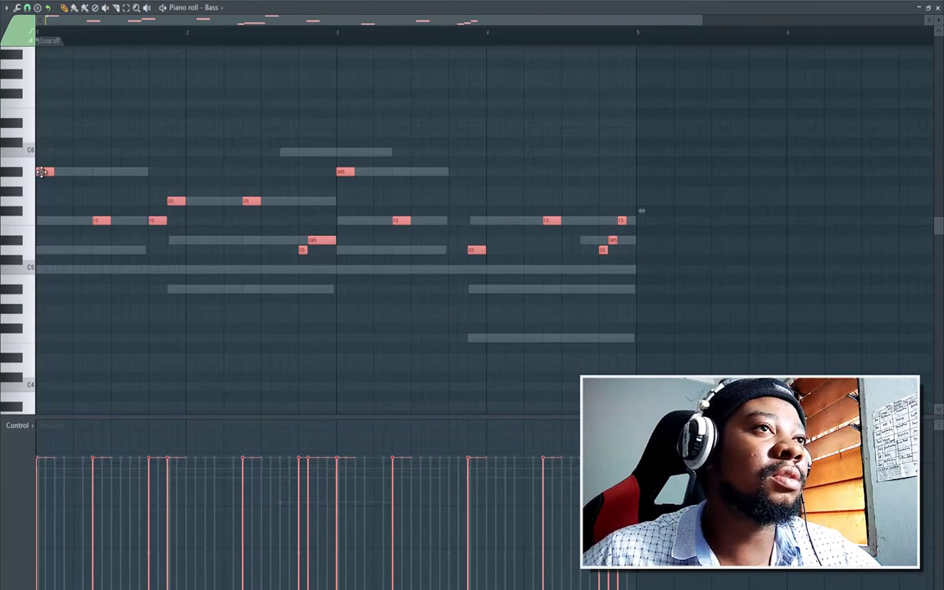
left_click_drag(41, 172, 7, 293)
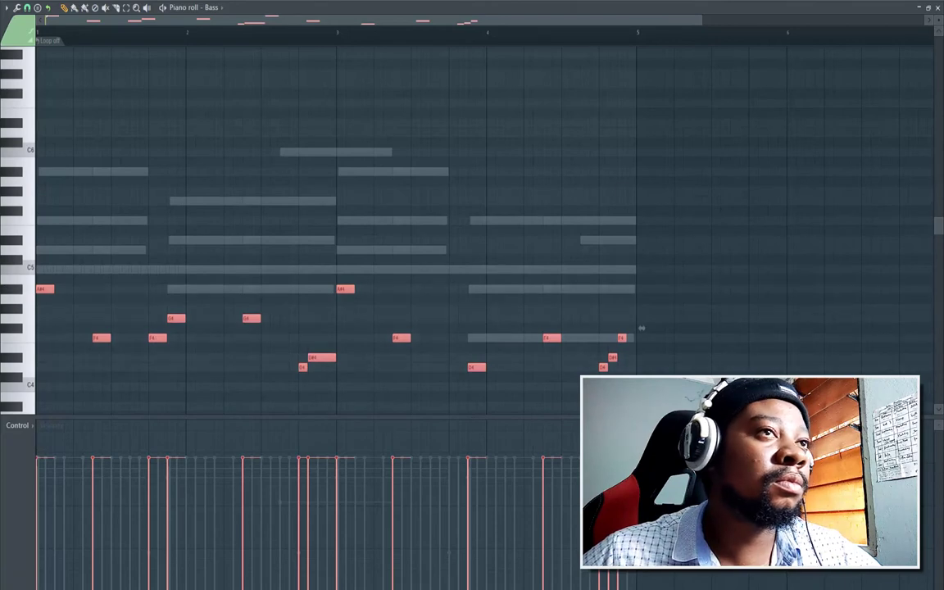
left_click(939, 8)
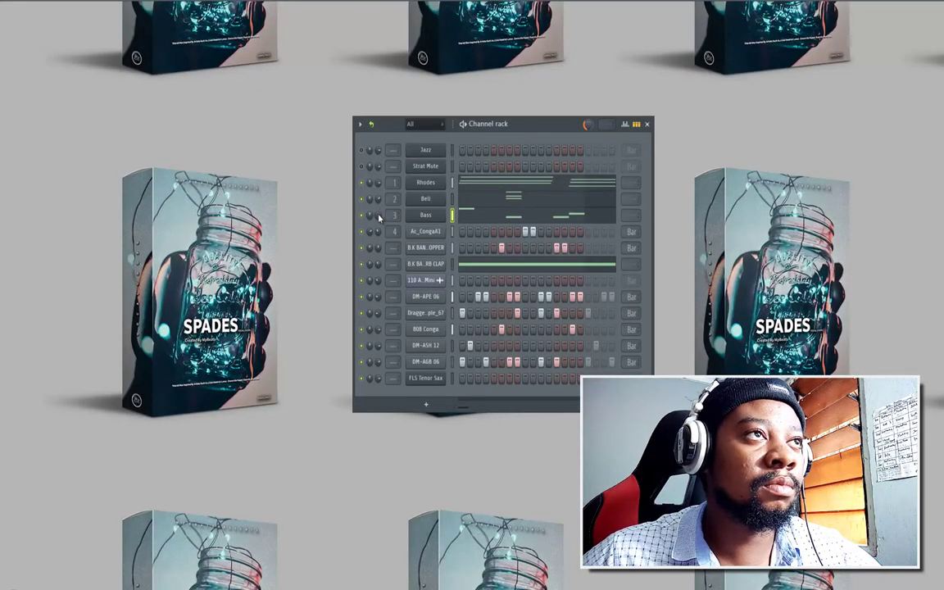
key("space")
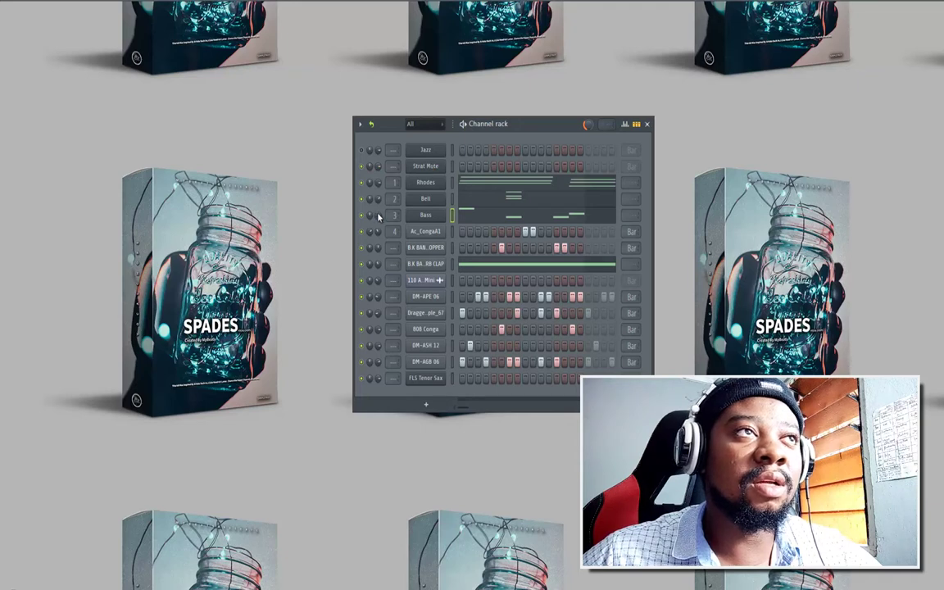
Open the Strat Mute piano roll, audition notes around C5 on its keyboard and play the pattern
right_click(436, 168)
left_click(422, 152)
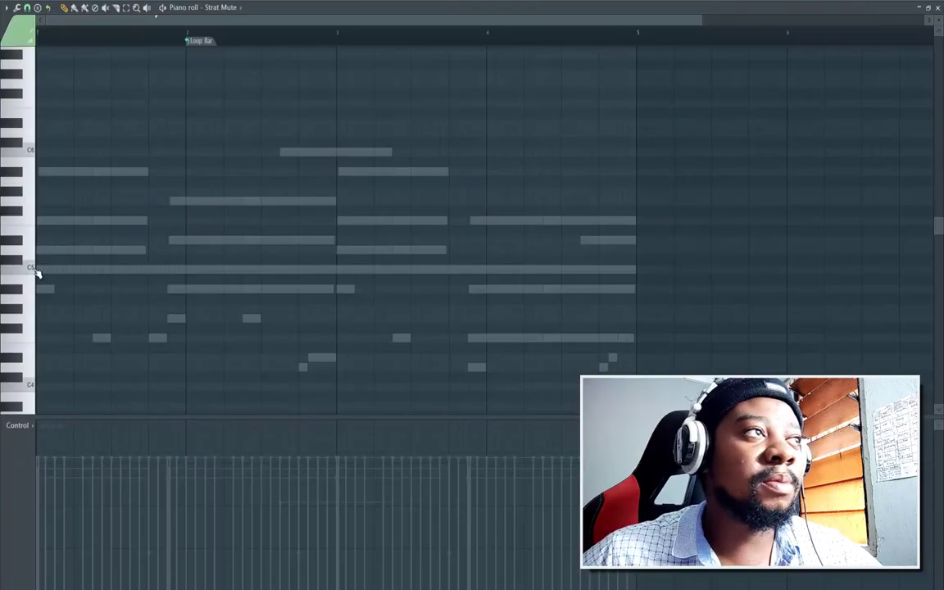
left_click(30, 269)
left_click(29, 253)
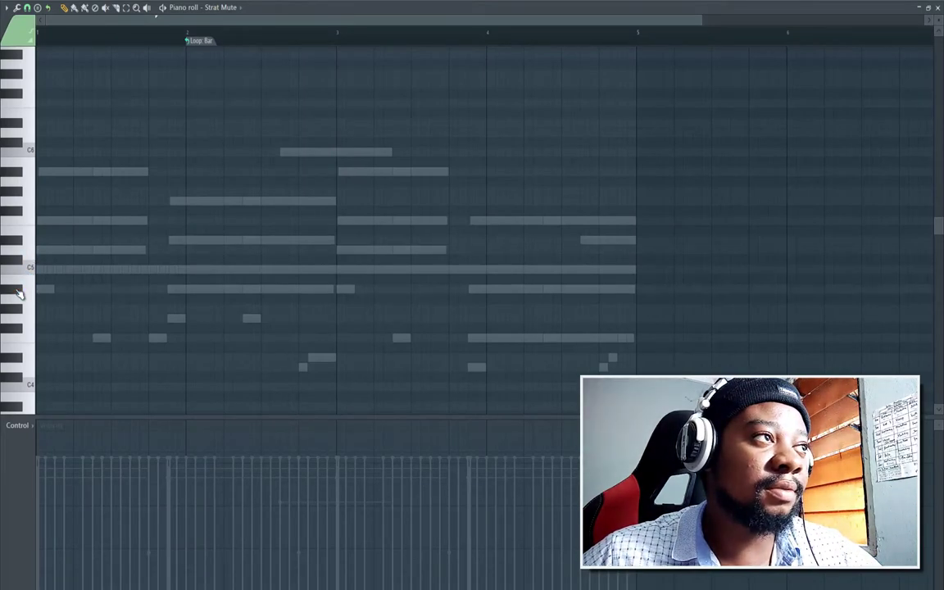
key("space")
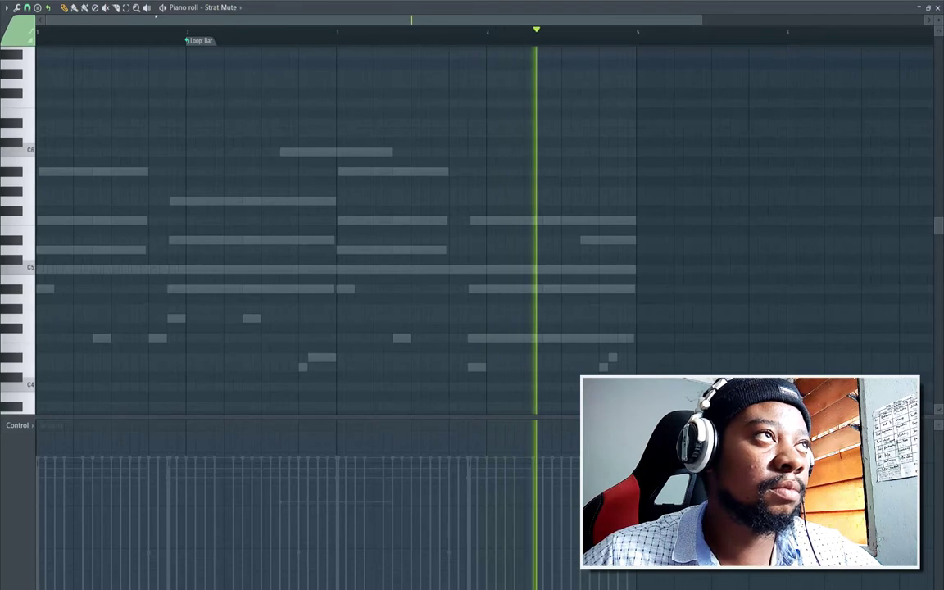
key("space")
key("space")
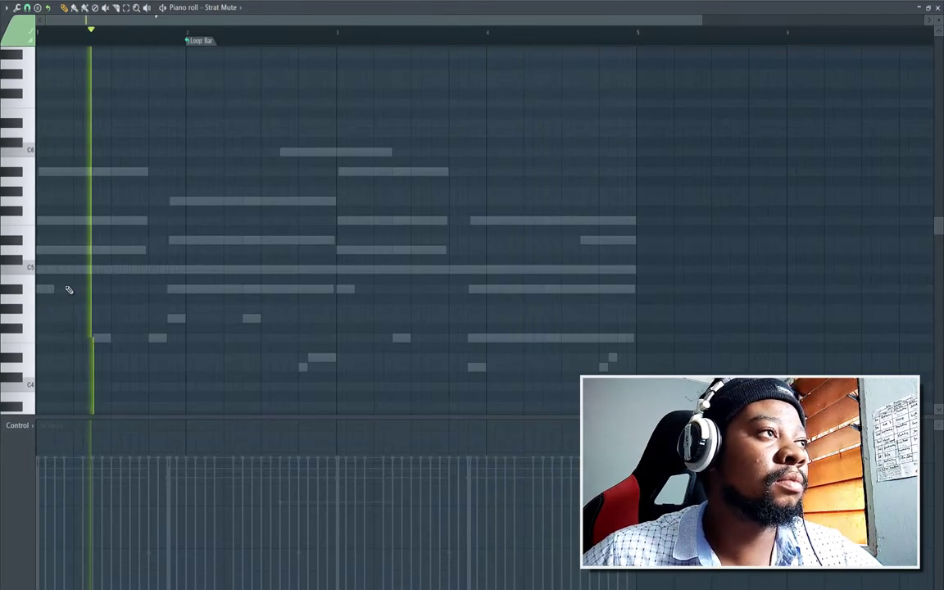
Place two short A#4 notes within the first beat of bar 1 and check their timing in playback
key("space")
key("space")
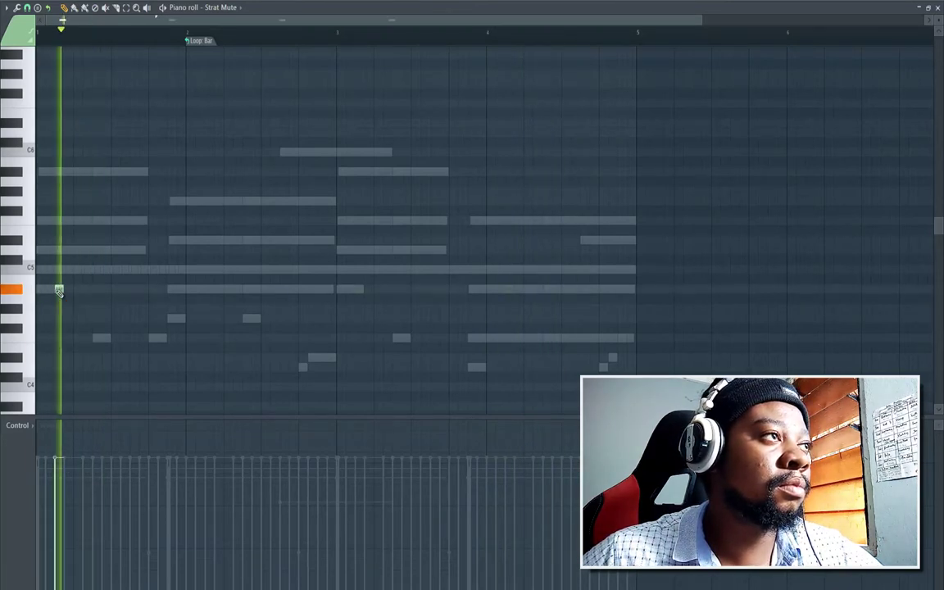
key("space")
right_click(59, 289)
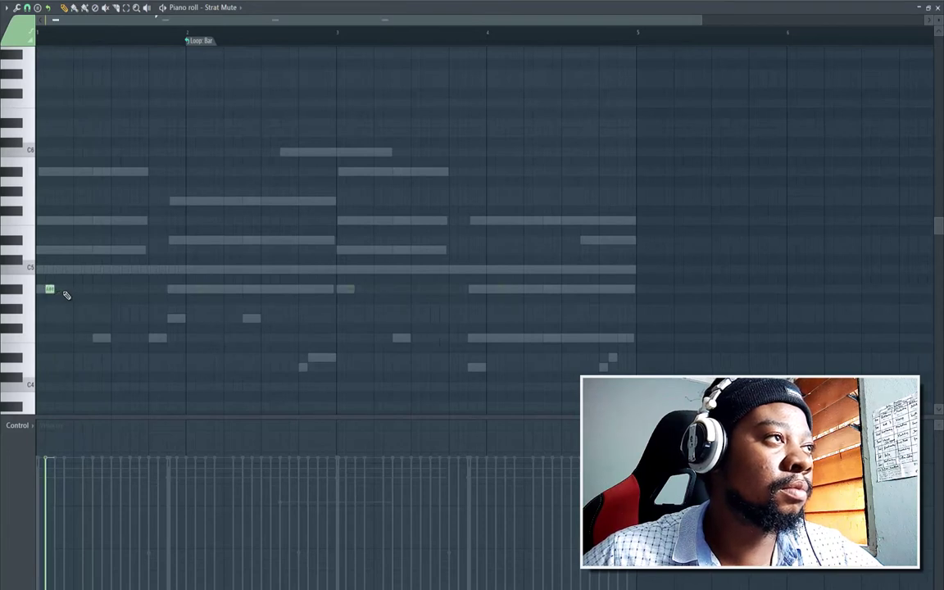
left_click(67, 290)
key("space")
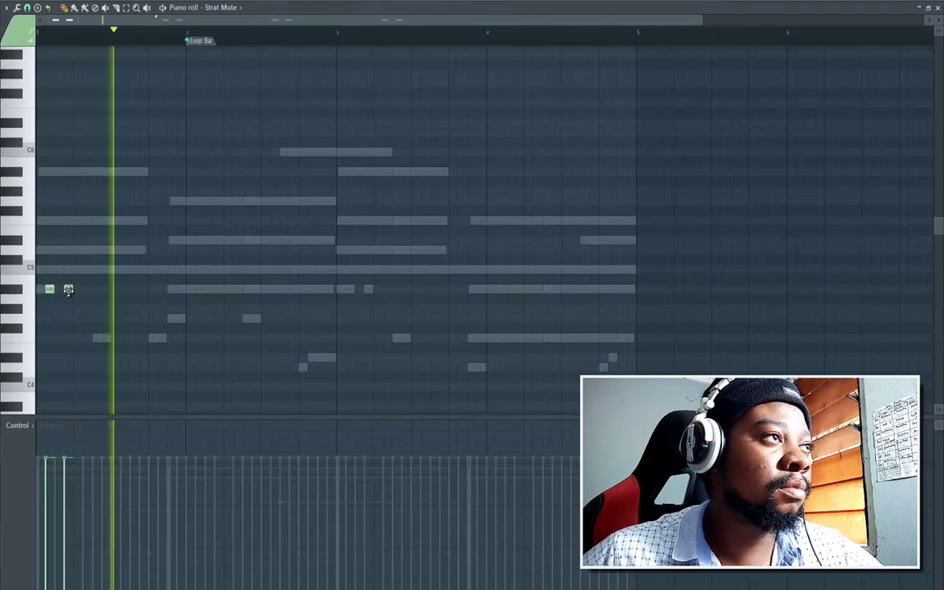
right_click(68, 290)
key("space")
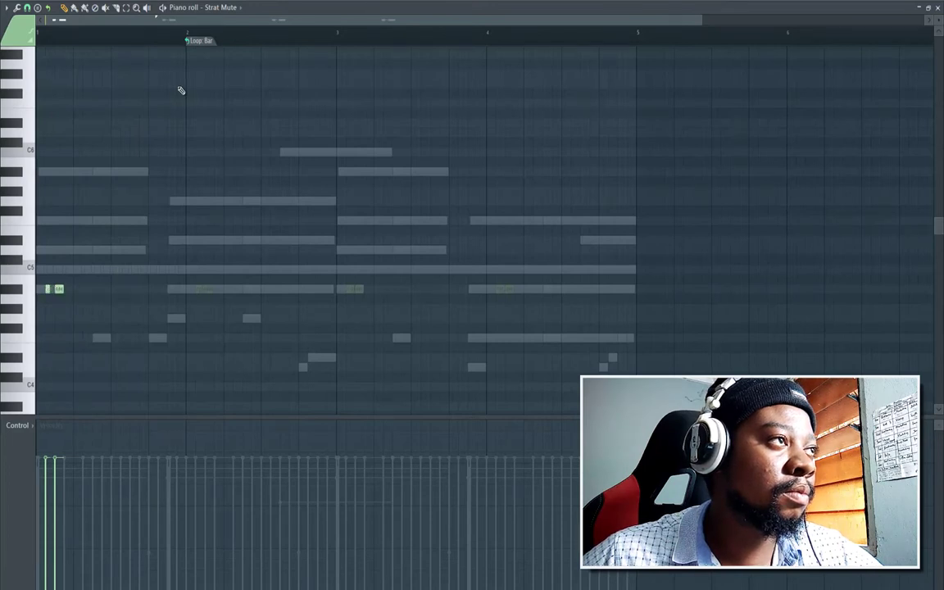
Set the Strat Mute part to Don't loop
left_click(201, 42)
left_click(195, 51)
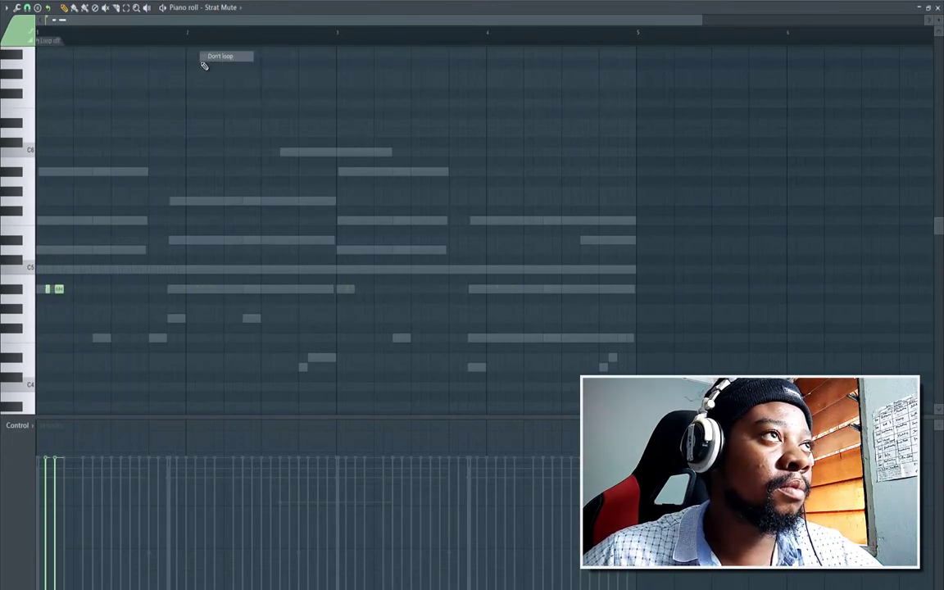
key("space")
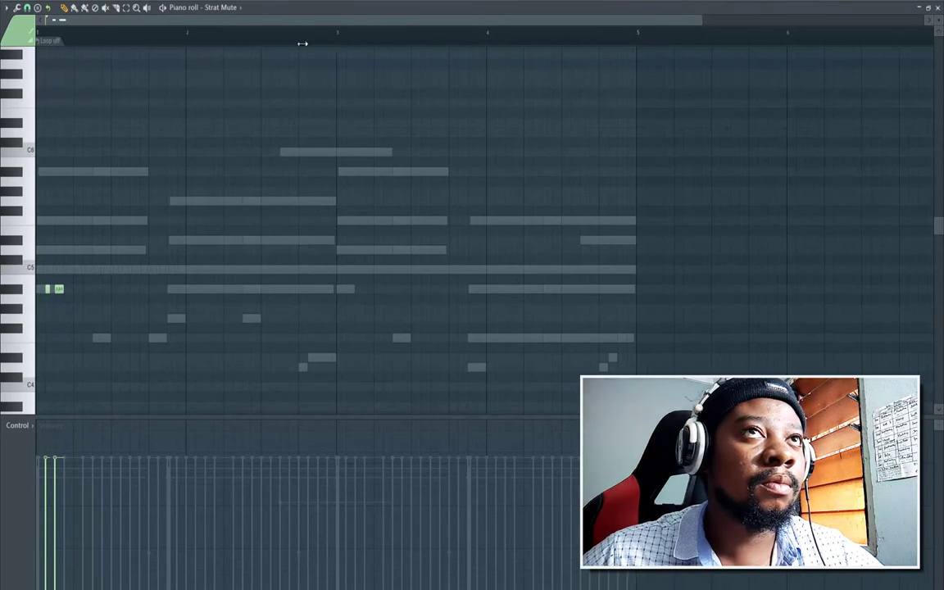
Lengthen both A#4 notes to about three quarters of a beat, with the second in beat 2 of bar 1, and play them
scroll(301, 40, "up", 3)
scroll(282, 55, "up", 1)
left_click_drag(101, 289, 182, 288)
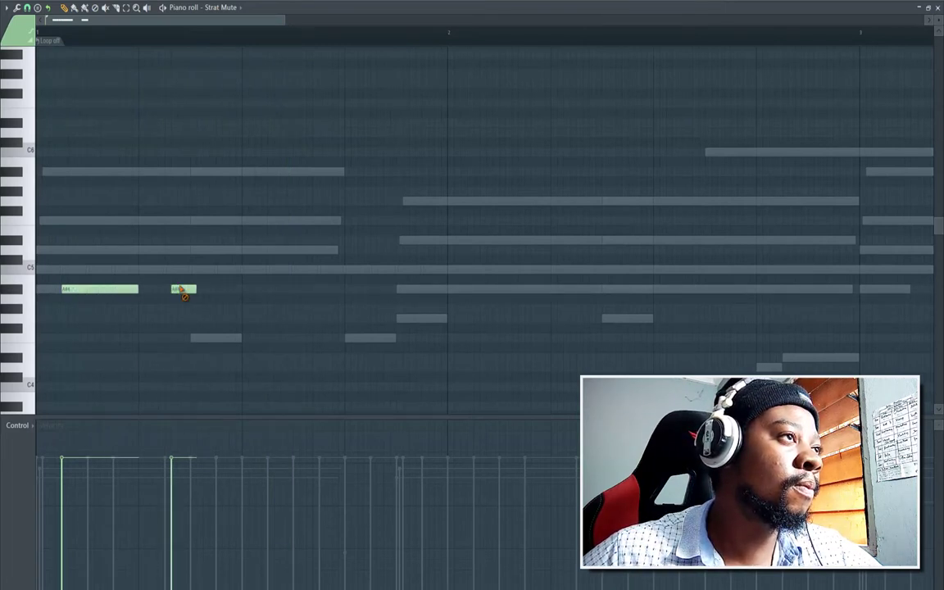
mouse_move(173, 289)
left_mouse_down()
mouse_move(190, 289)
mouse_move(170, 287)
left_mouse_up()
key("space")
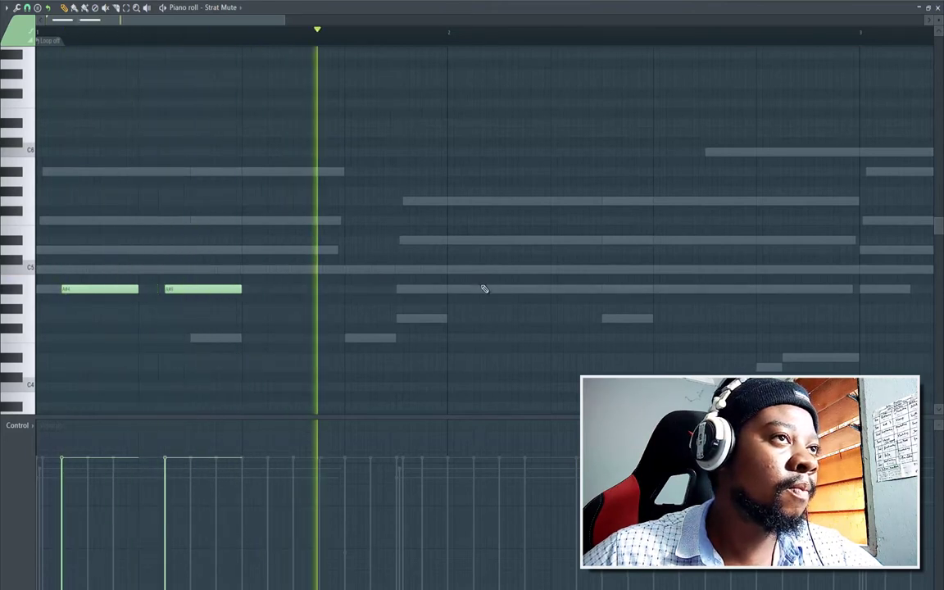
Add a descending D#5, G4 and F4 phrase in bar 2 of the Strat Mute part and play it
key("space")
left_click(491, 241)
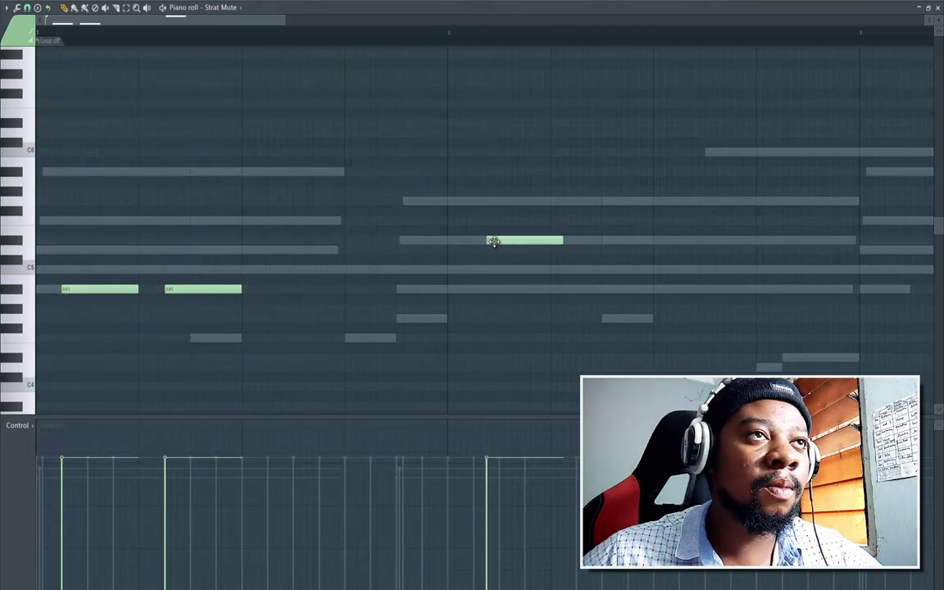
left_click_drag(494, 241, 527, 240)
left_click(578, 271)
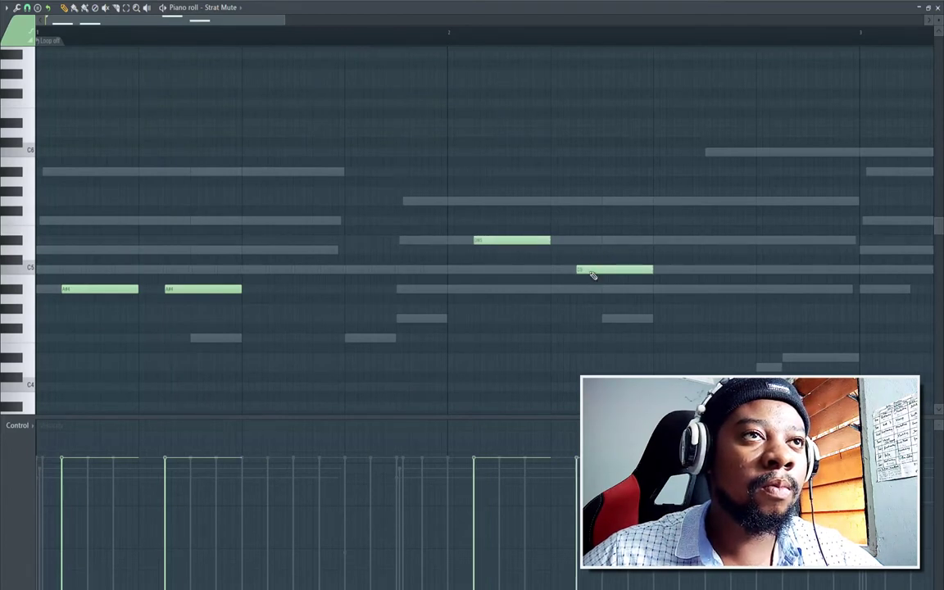
key("ctrl+z")
left_click_drag(551, 323, 592, 317)
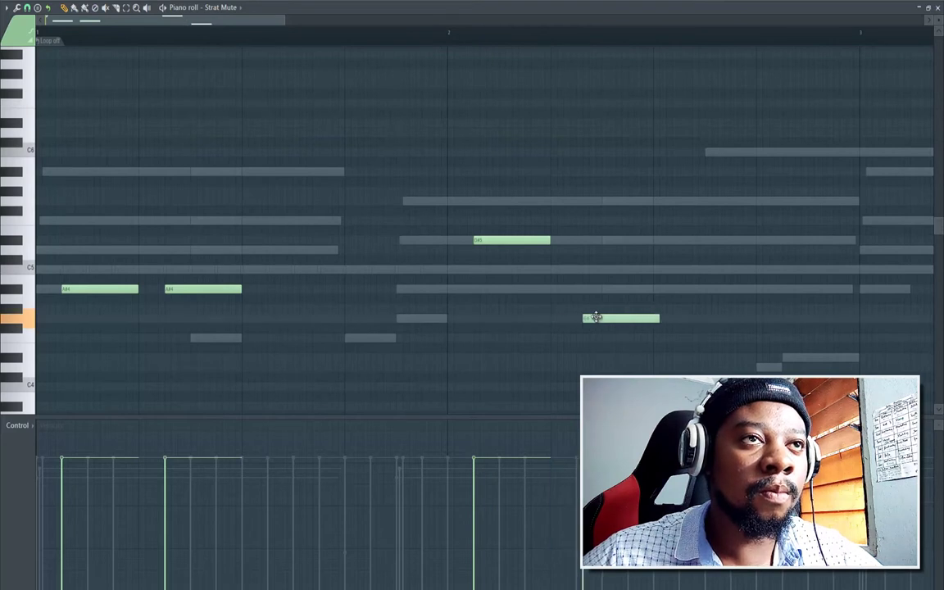
left_click(666, 338)
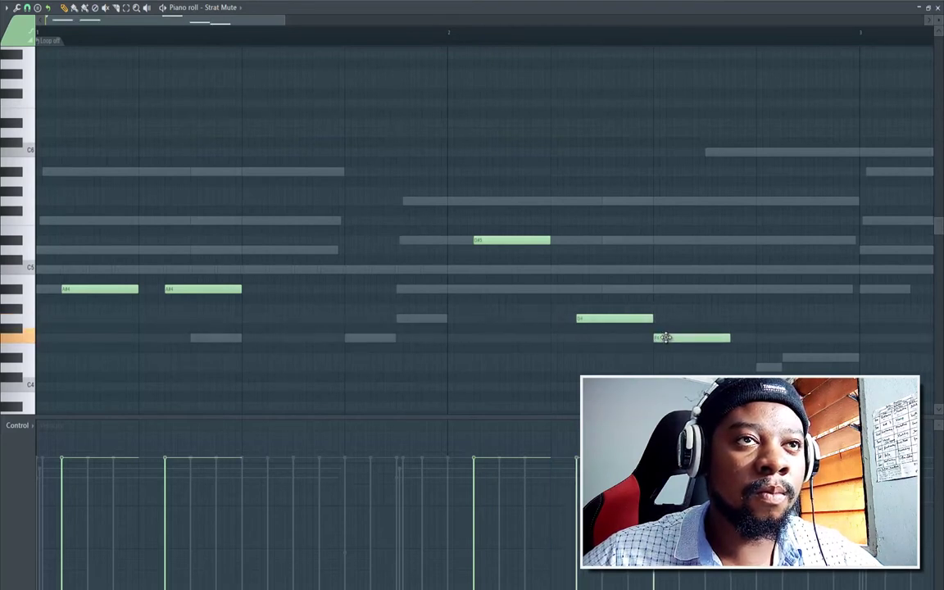
key("space")
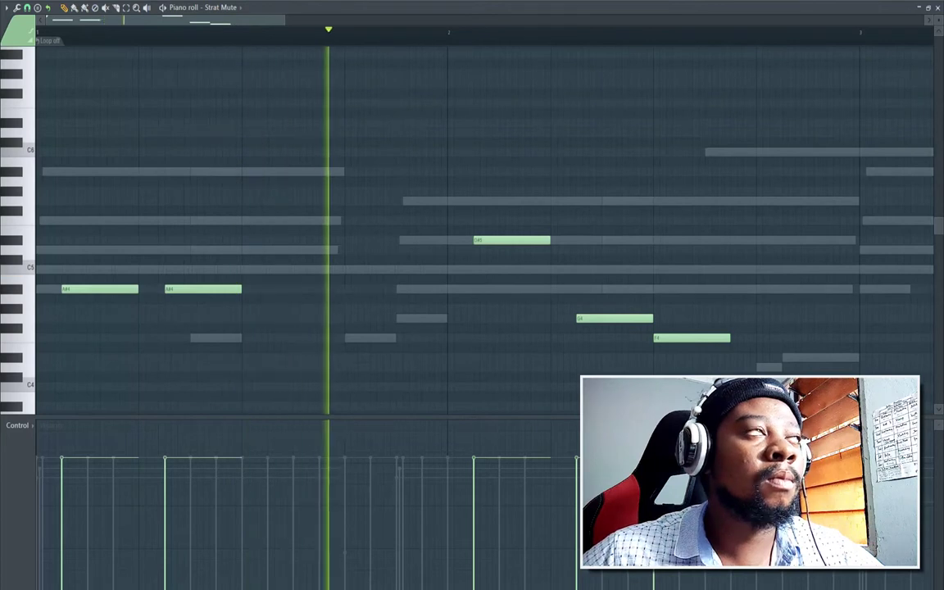
left_click(11, 1)
left_click(18, 21)
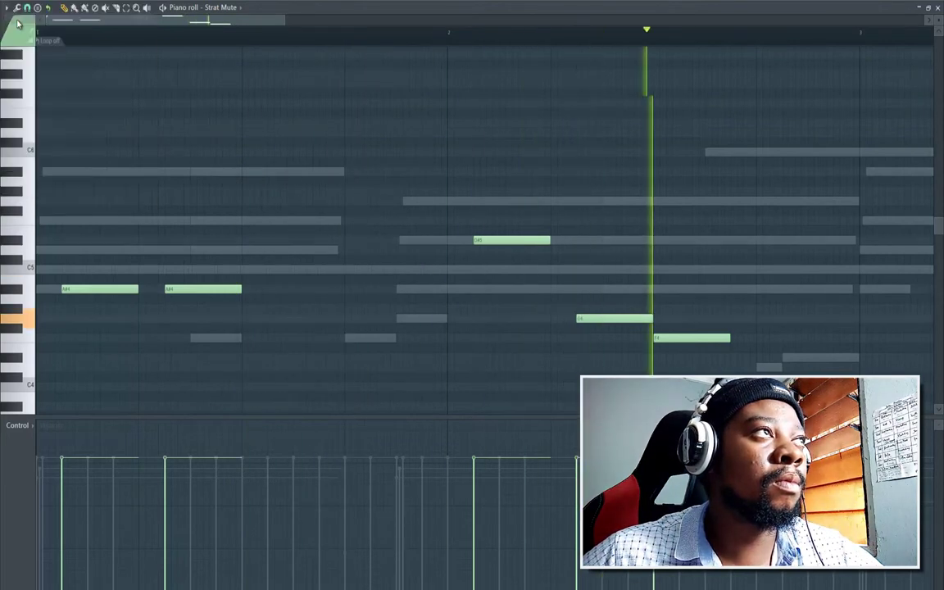
key("space")
Move bar 2's F4 earlier into beat 2 and shorten the G4 and F4 so they follow each other within that beat
left_click_drag(665, 337, 634, 339)
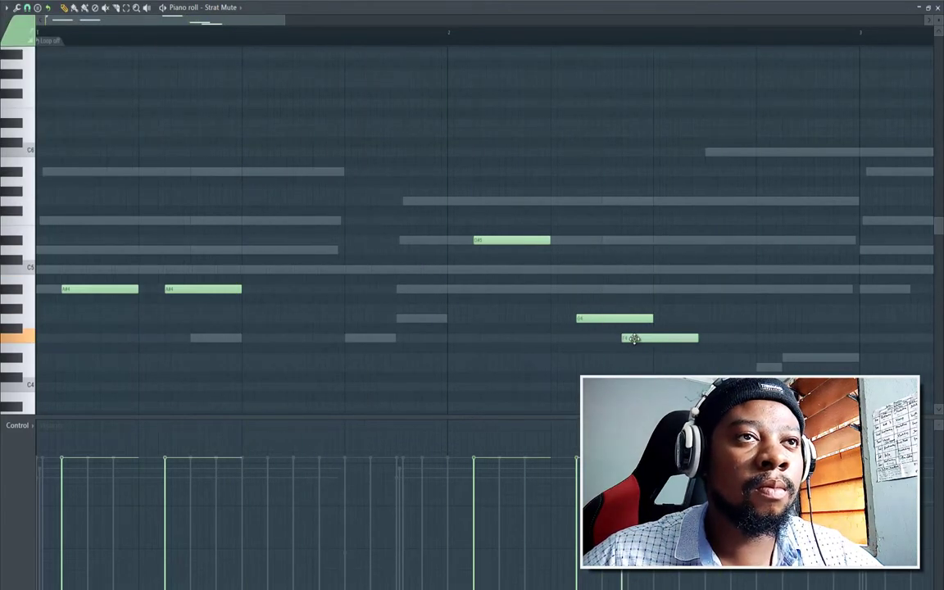
key("space")
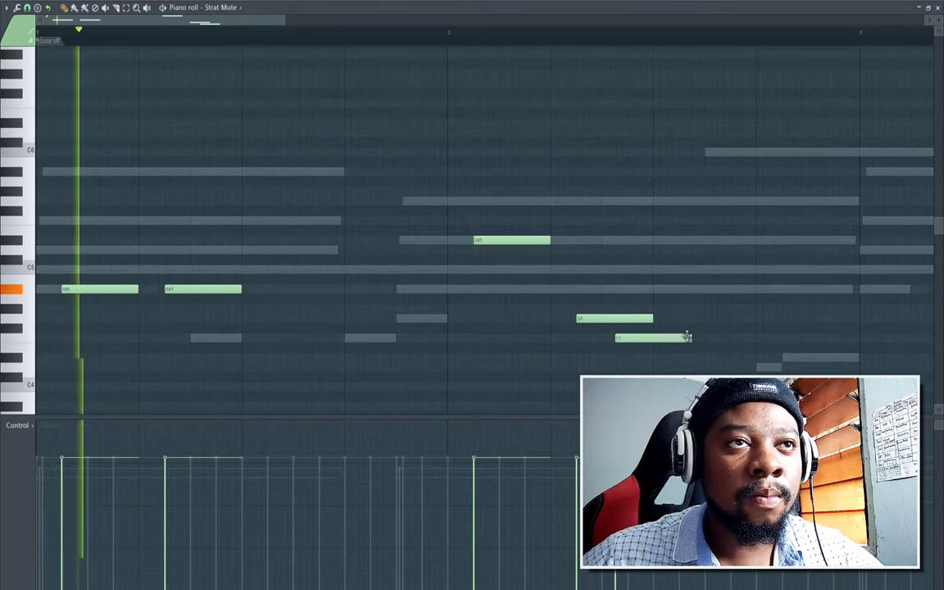
left_click_drag(692, 339, 616, 319)
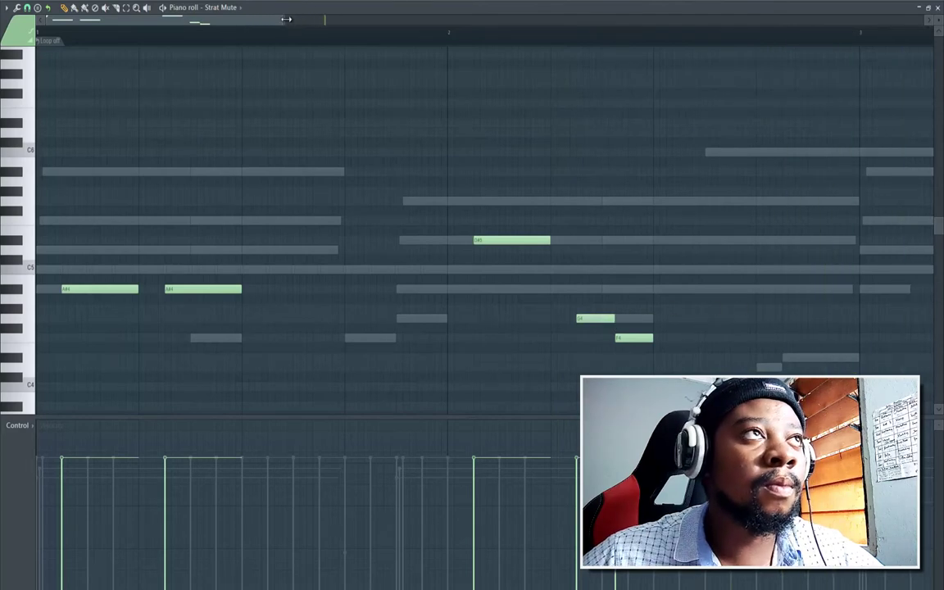
Select all notes of the two-bar Strat Mute phrase and duplicate them into bars 3 and 4
right_click(136, 8)
left_click(127, 8)
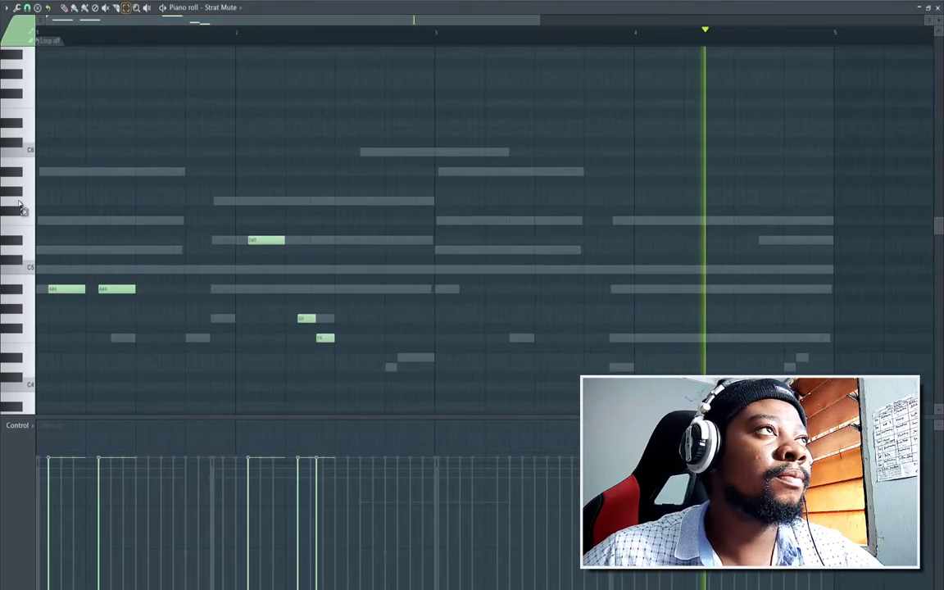
left_click_drag(22, 207, 25, 369)
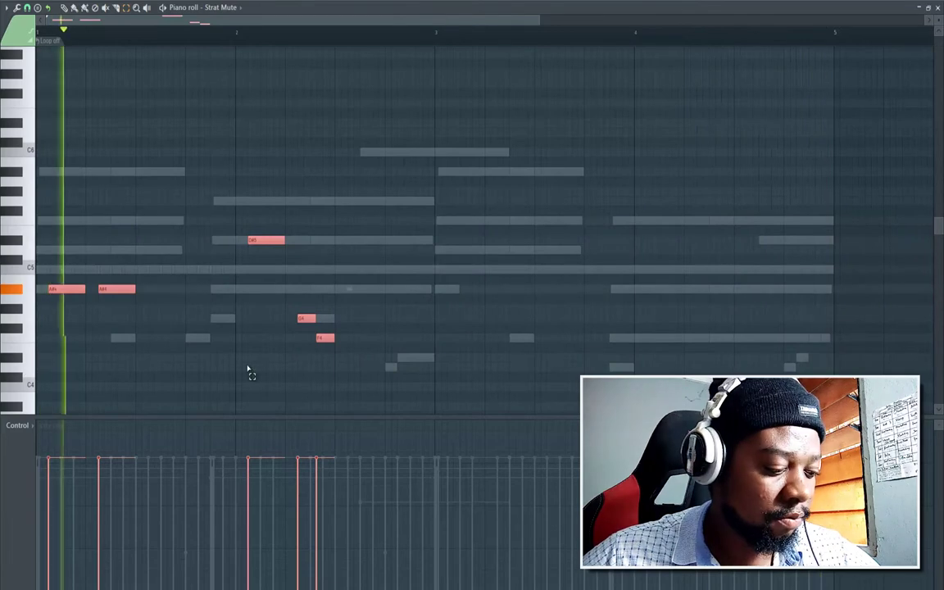
key("b")
mouse_move(71, 290)
left_mouse_down()
mouse_move(492, 319)
mouse_move(463, 305)
mouse_move(472, 295)
left_mouse_up()
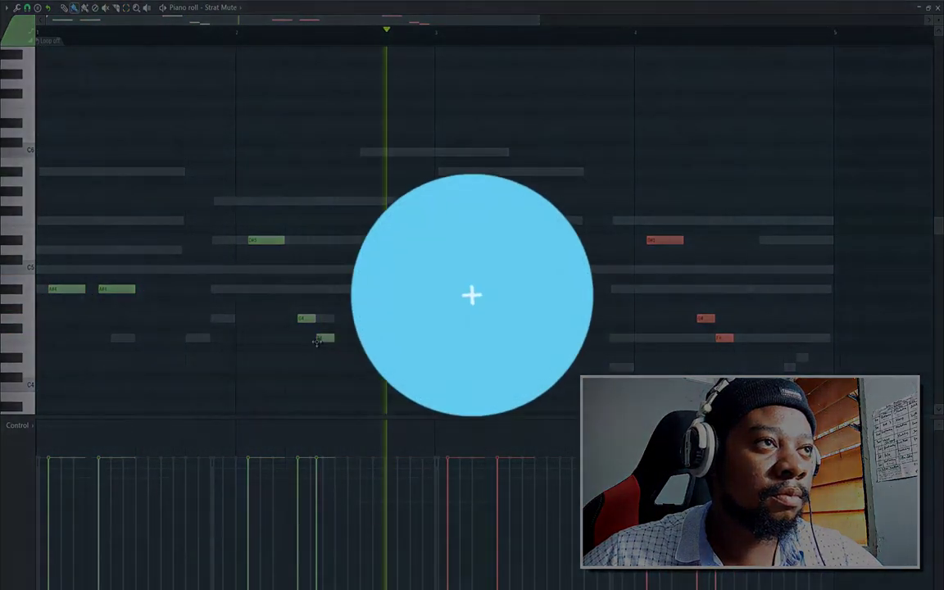
Shift the F4 notes in bars 2 and 4 slightly later, extend bar 2's to about one and a half beats, and close the piano roll
key("space")
left_click_drag(325, 338, 331, 337)
key("space")
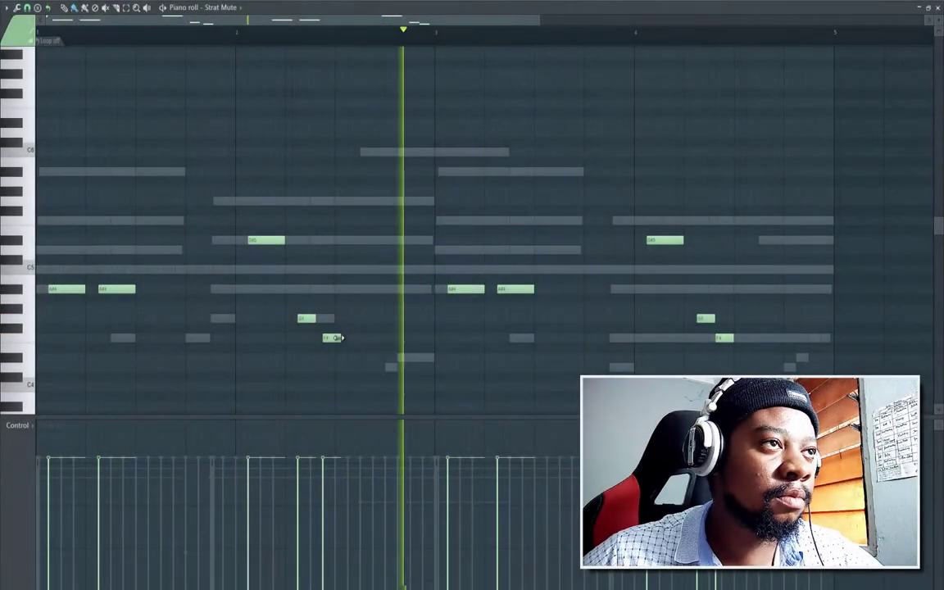
left_click_drag(340, 337, 395, 337)
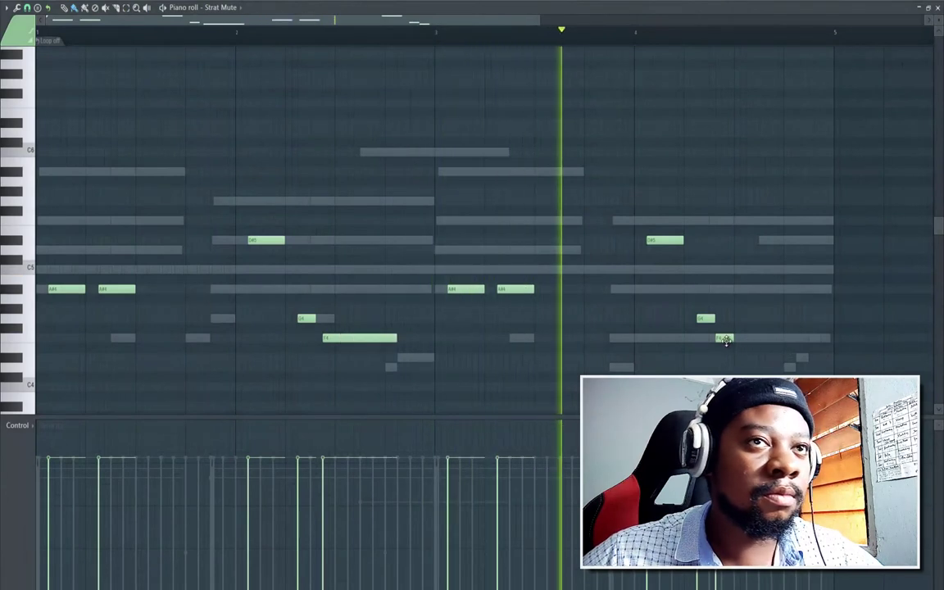
left_click_drag(725, 340, 731, 341)
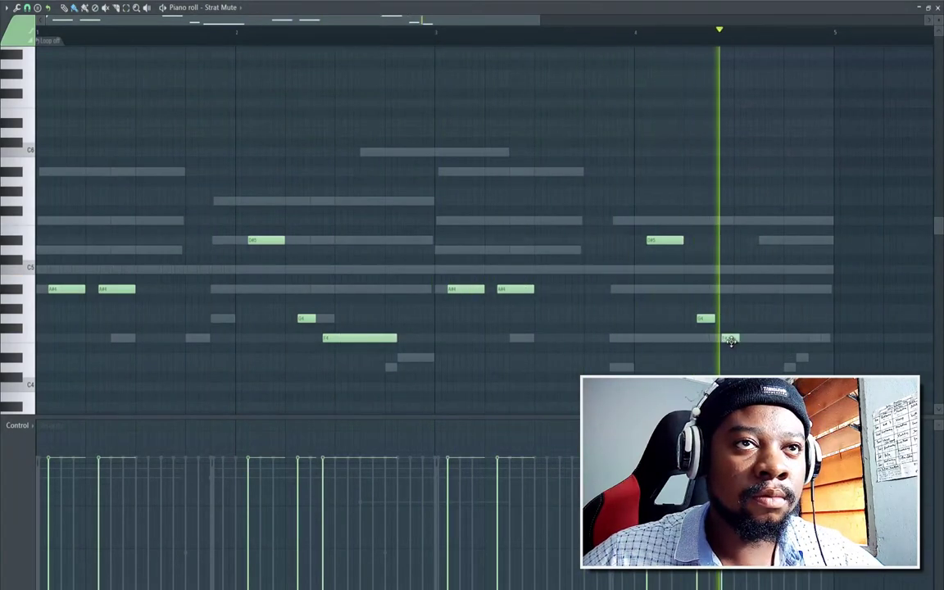
left_click(938, 7)
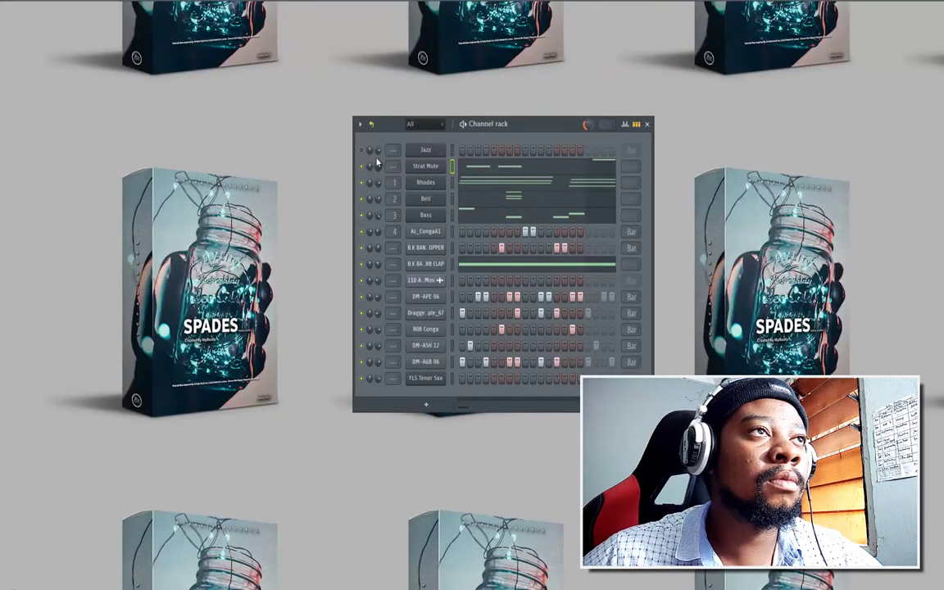
Open the Jazz guitar instrument, reposition its window and open the channel's piano roll
left_click(424, 151)
left_click_drag(502, 360, 538, 199)
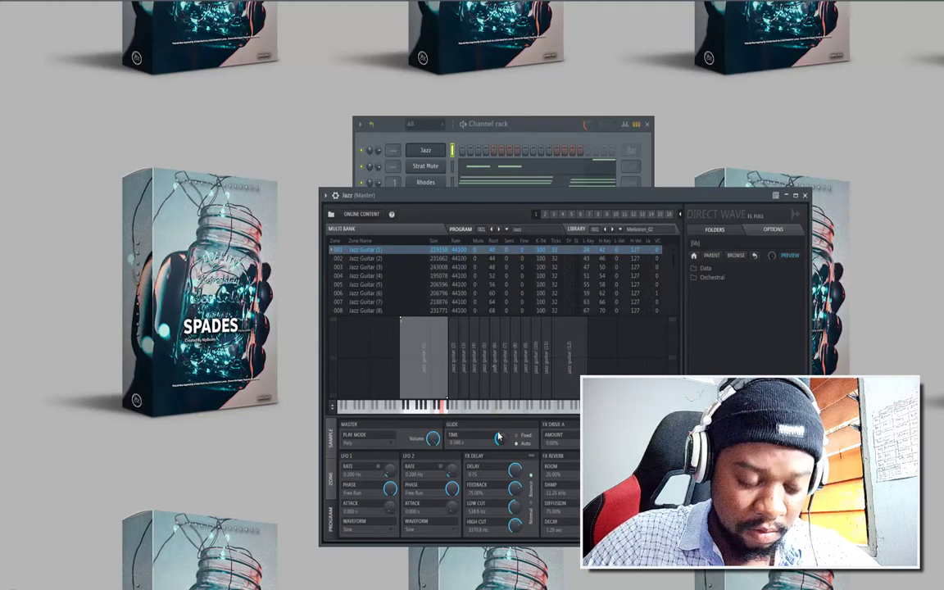
right_click(425, 151)
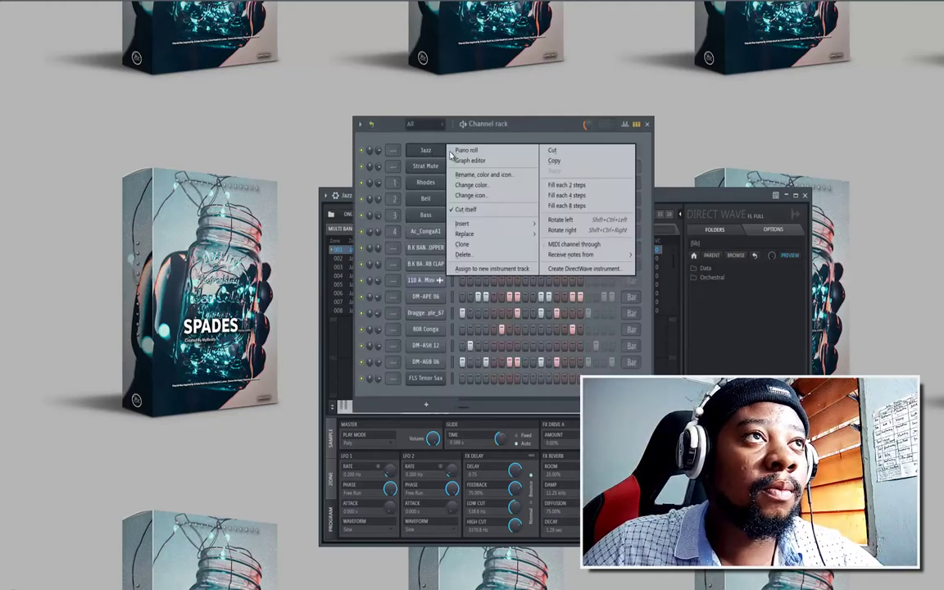
left_click(467, 150)
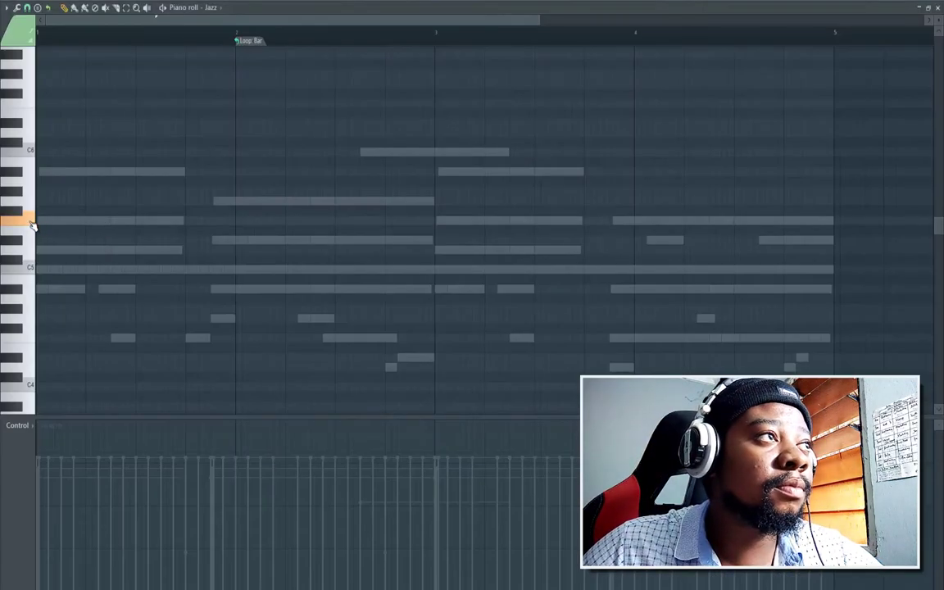
Place a short D#5 on beat 2 of bar 1 with a long F5 just after it, and play them
left_click(84, 249)
mouse_move(91, 250)
left_mouse_down()
mouse_move(100, 228)
mouse_move(89, 245)
left_mouse_up()
left_click(95, 220)
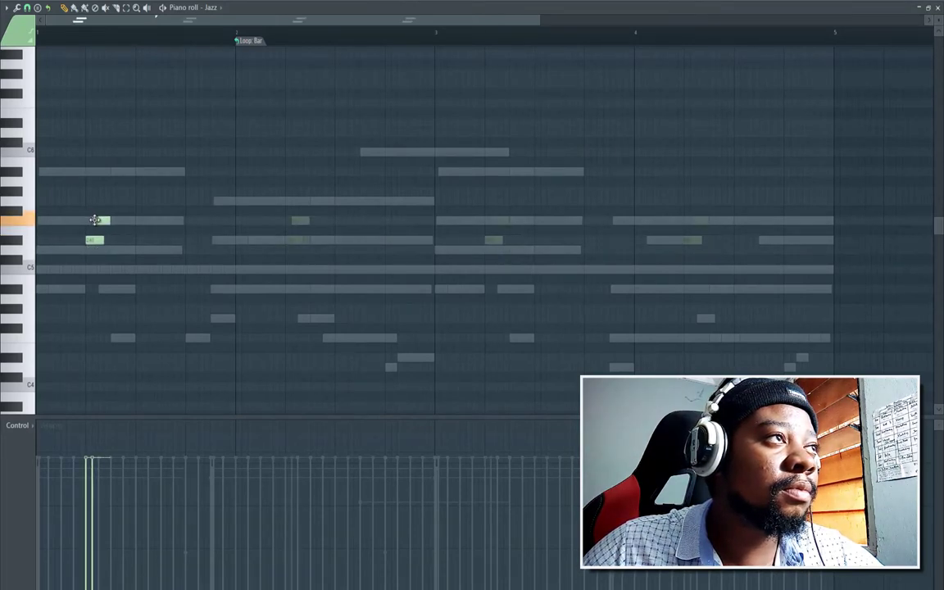
left_click_drag(175, 223, 179, 222)
key("space")
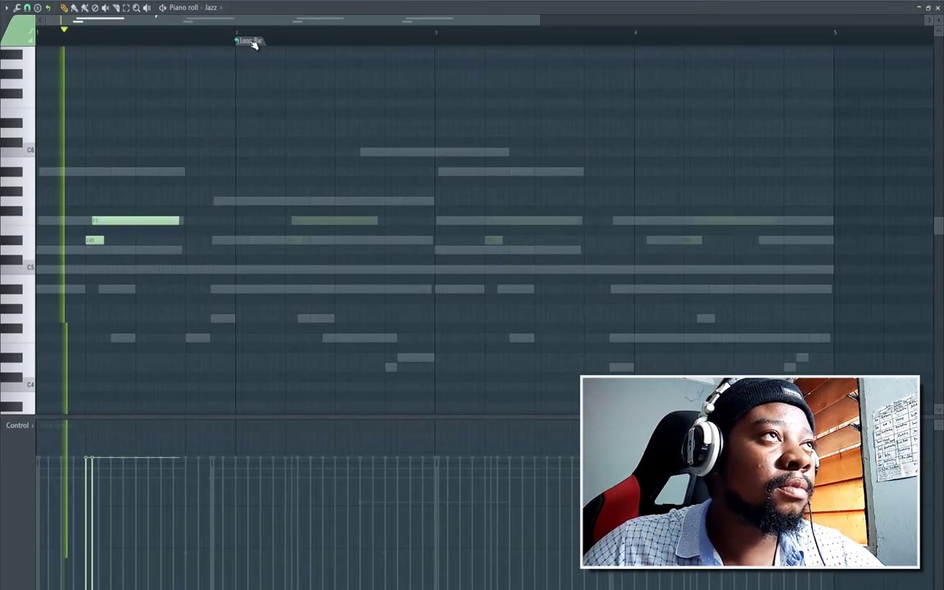
Stop playback and set the Jazz part to Don't loop
left_click(245, 42)
key("space")
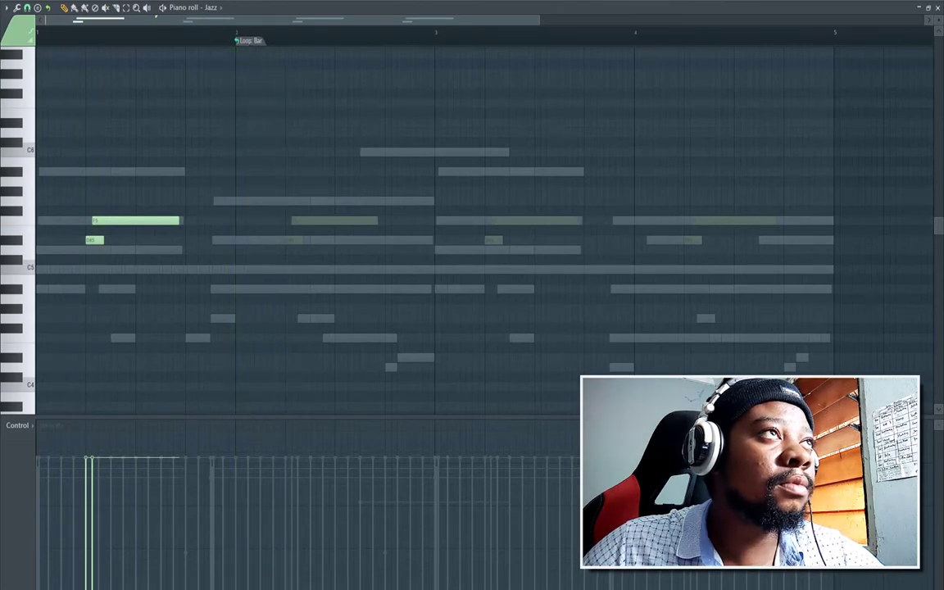
left_click(246, 46)
left_click(249, 74)
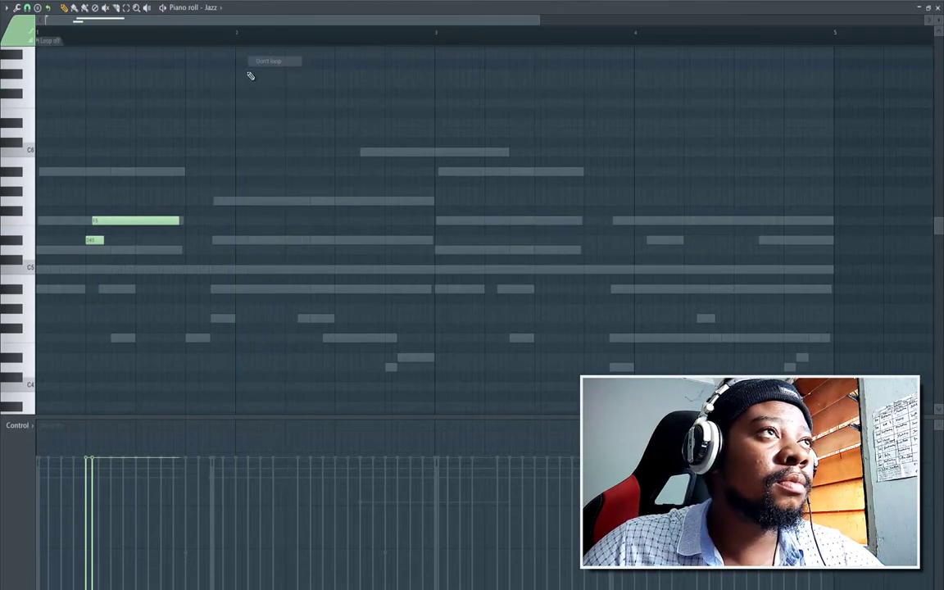
Shorten bar 1's D#5 to a tiny grace note with lower velocity and move the F5 slightly earlier, right behind it
key("space")
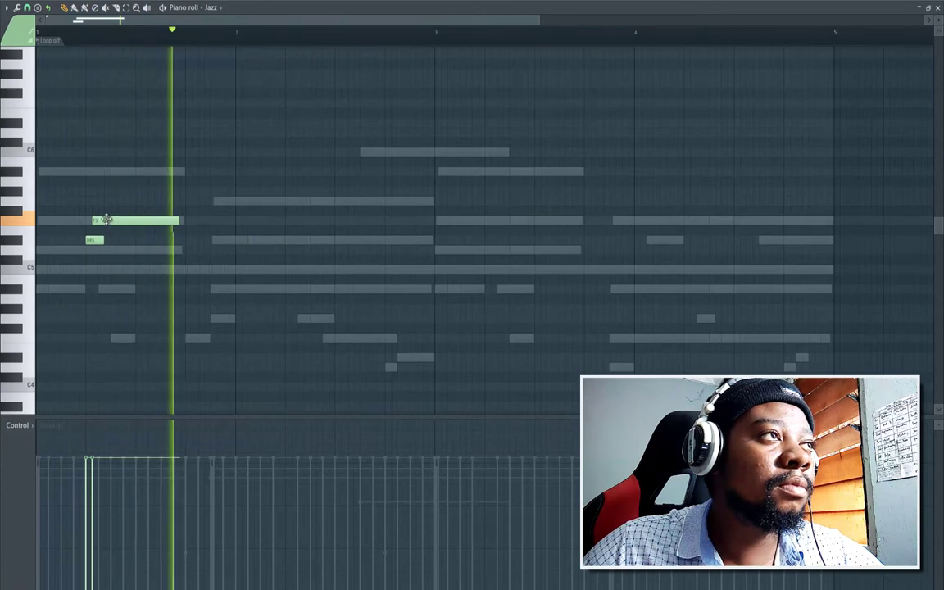
left_click_drag(105, 219, 91, 240)
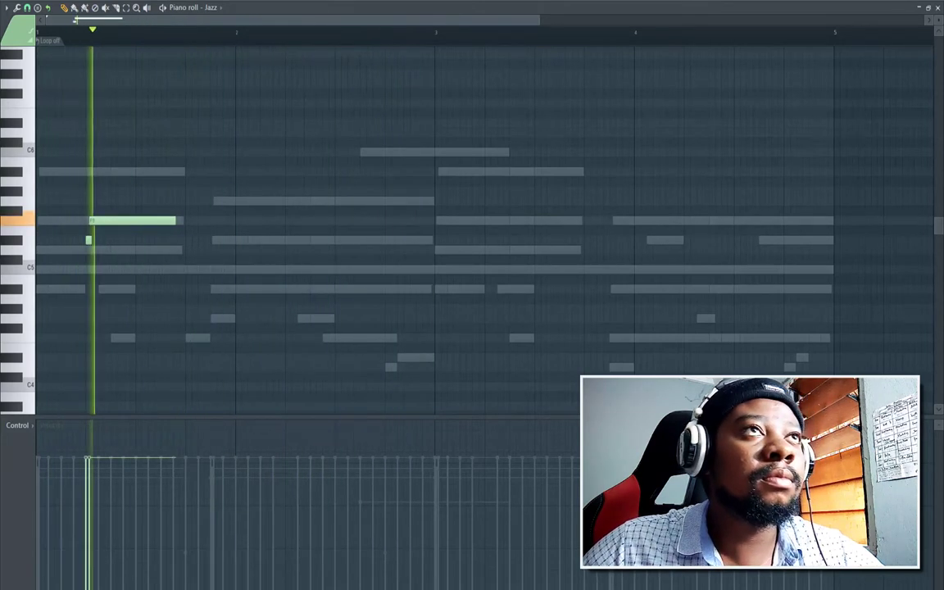
key("F6")
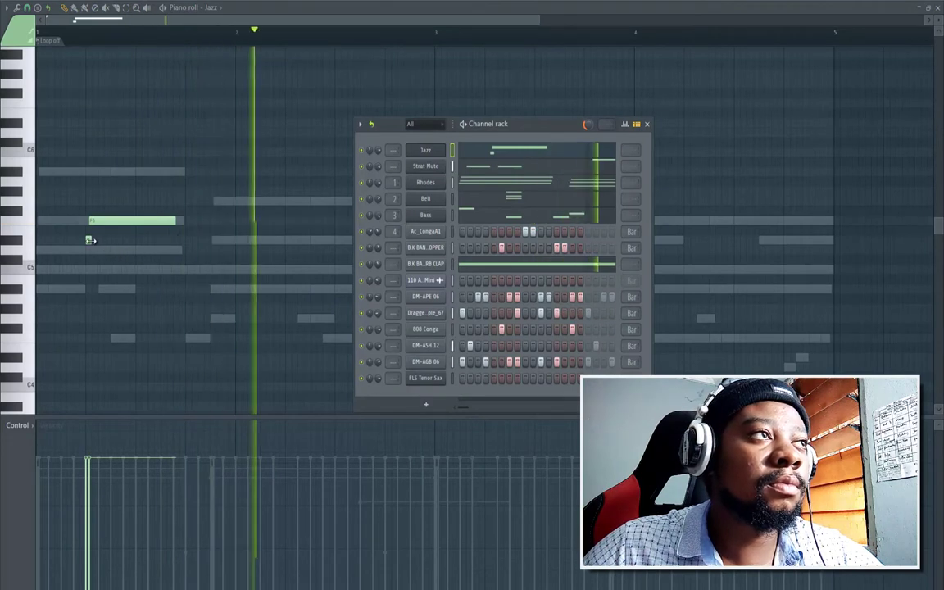
key("F6")
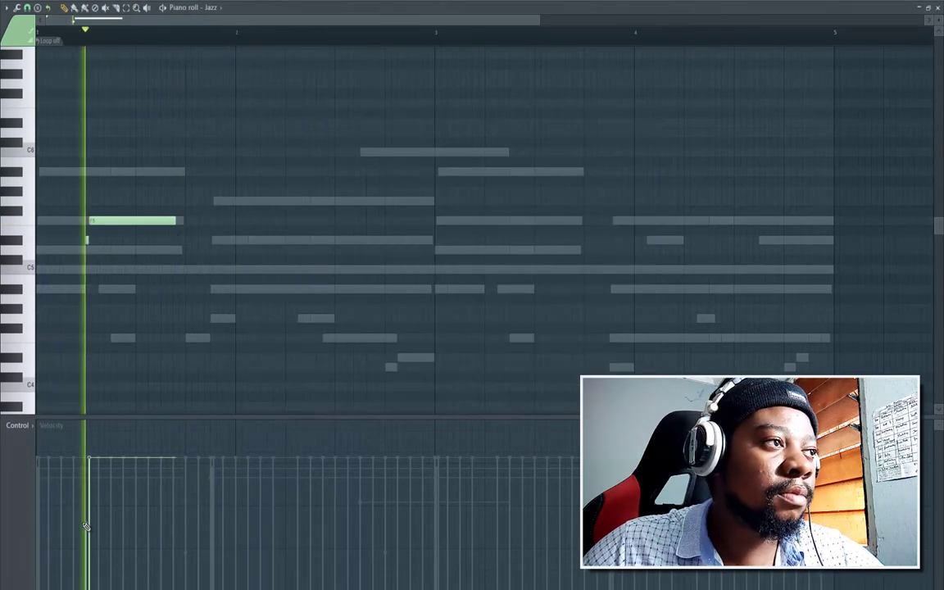
key("space")
Place an A#4 about two and a half beats long starting half a beat into bar 2, and raise its velocity
left_click(312, 270)
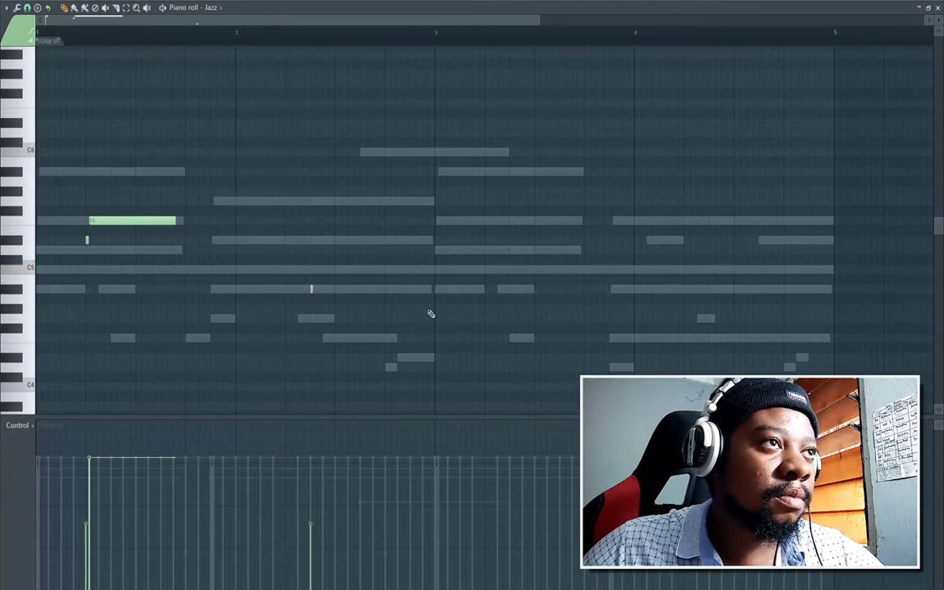
left_click_drag(313, 289, 431, 314)
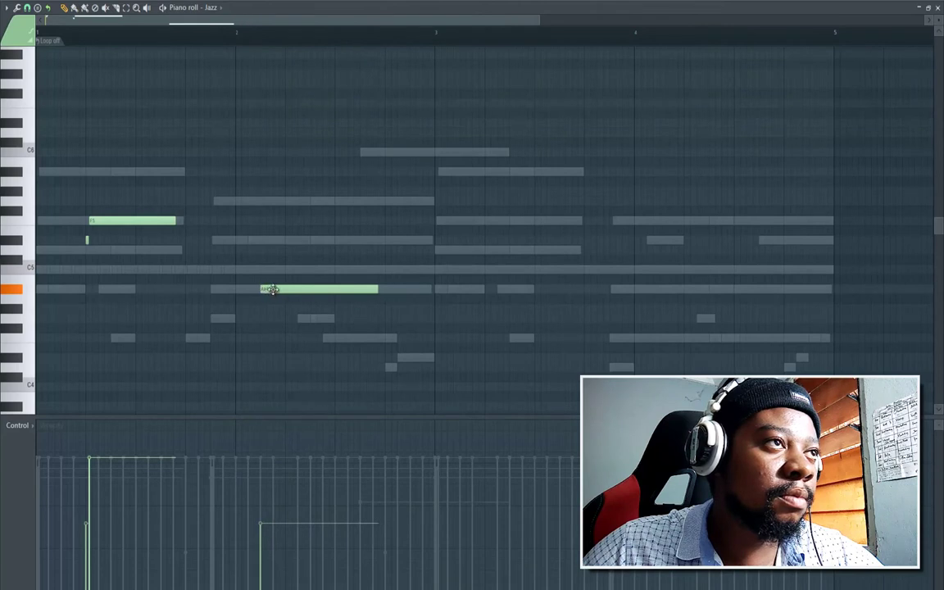
key("space")
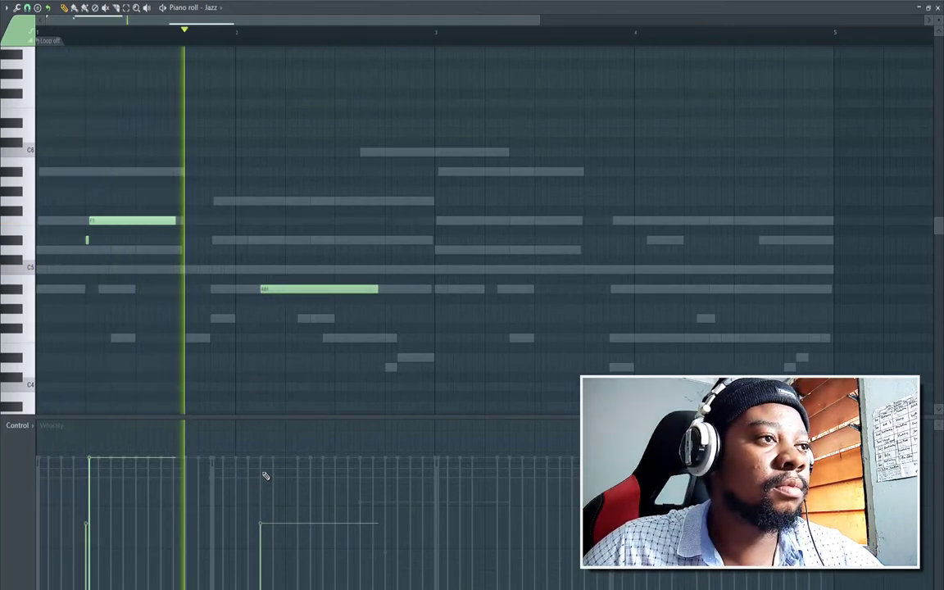
left_click(264, 473)
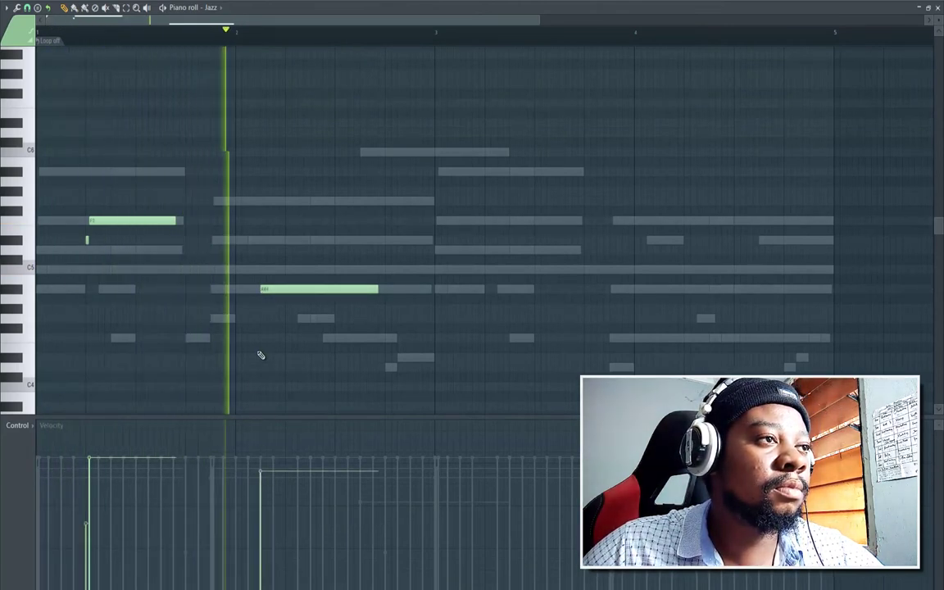
key("space")
Place a descending run of D#5, D5, A#4 and F4, one step apart, across beat 4 of bar 2
left_click(418, 270)
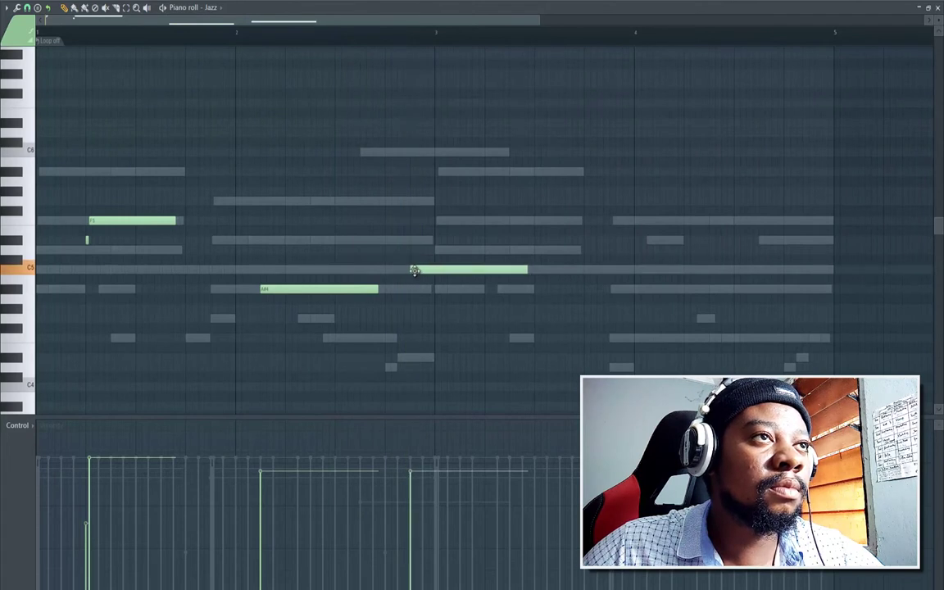
left_click_drag(414, 270, 397, 237)
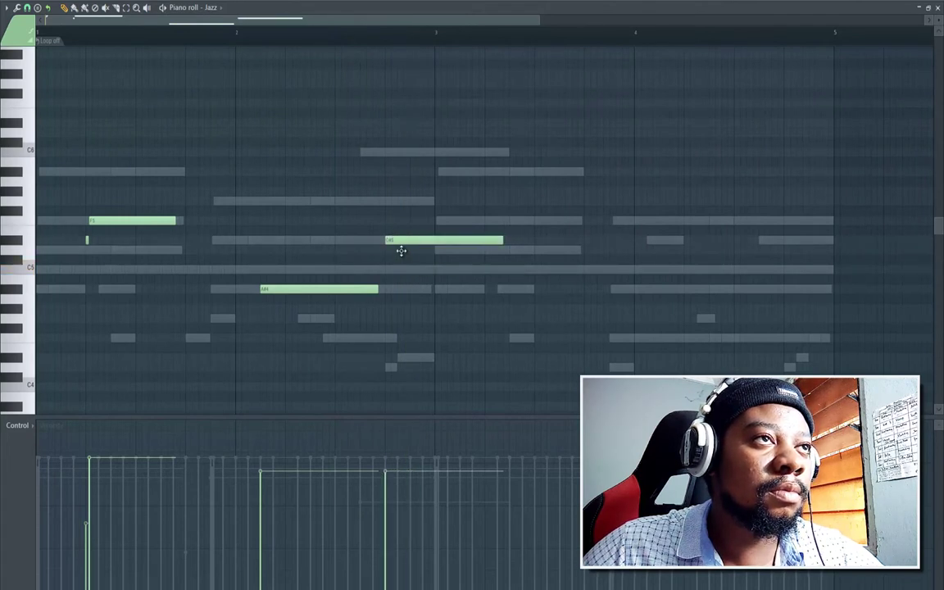
left_click(402, 250)
left_click(411, 269)
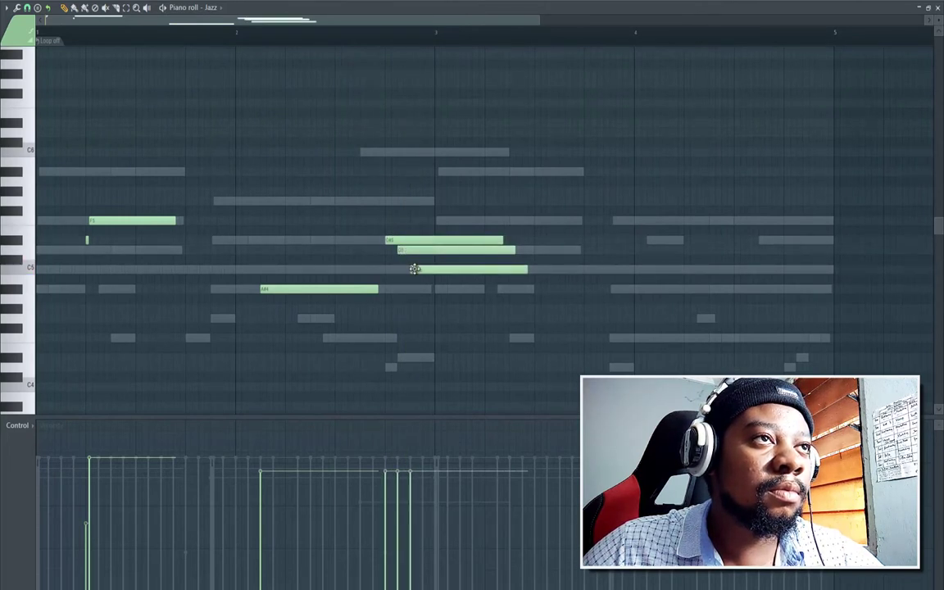
mouse_move(414, 269)
left_mouse_down()
mouse_move(414, 291)
mouse_move(414, 274)
left_mouse_up()
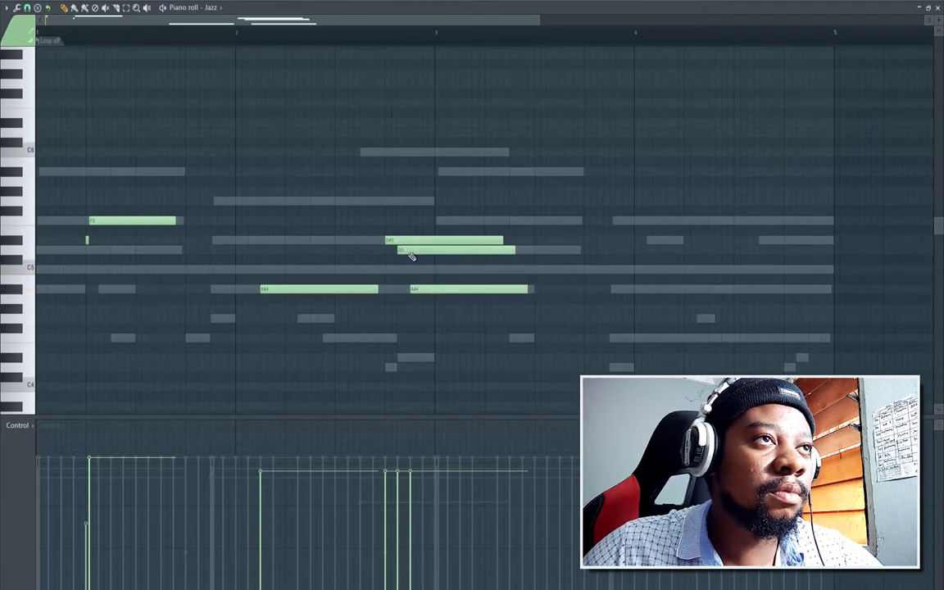
left_click_drag(419, 318, 428, 339)
Shorten the run's D5 and A#4 to one step, end the D#5 at bar 3, and trim the F4 to about two beats
key("space")
left_click_drag(529, 286, 422, 295)
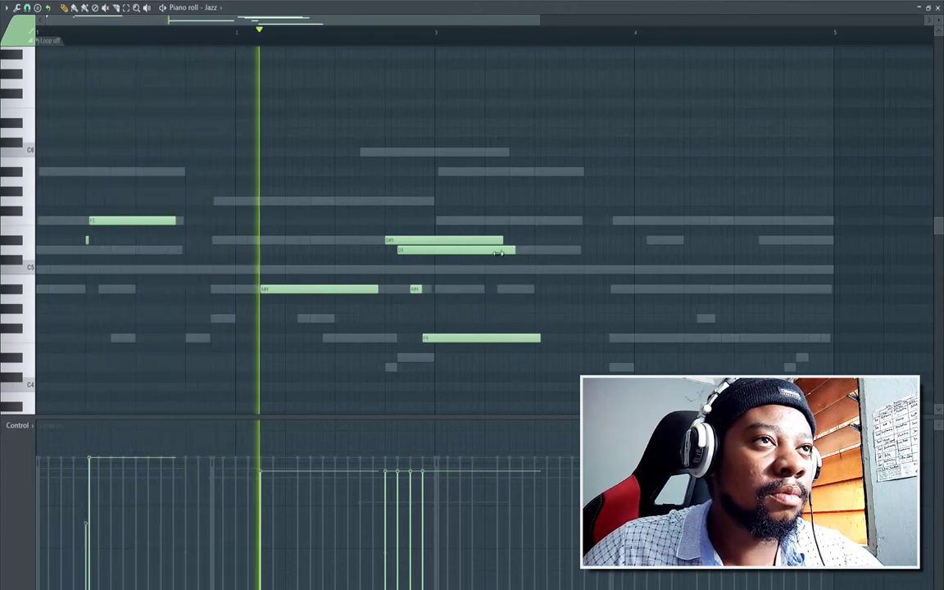
left_click_drag(517, 246, 410, 251)
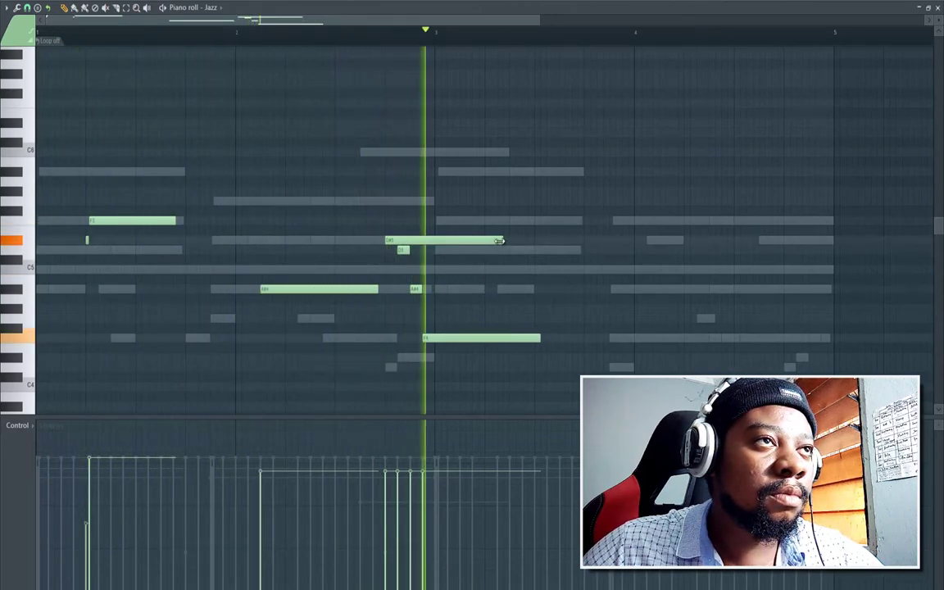
left_click_drag(502, 240, 432, 246)
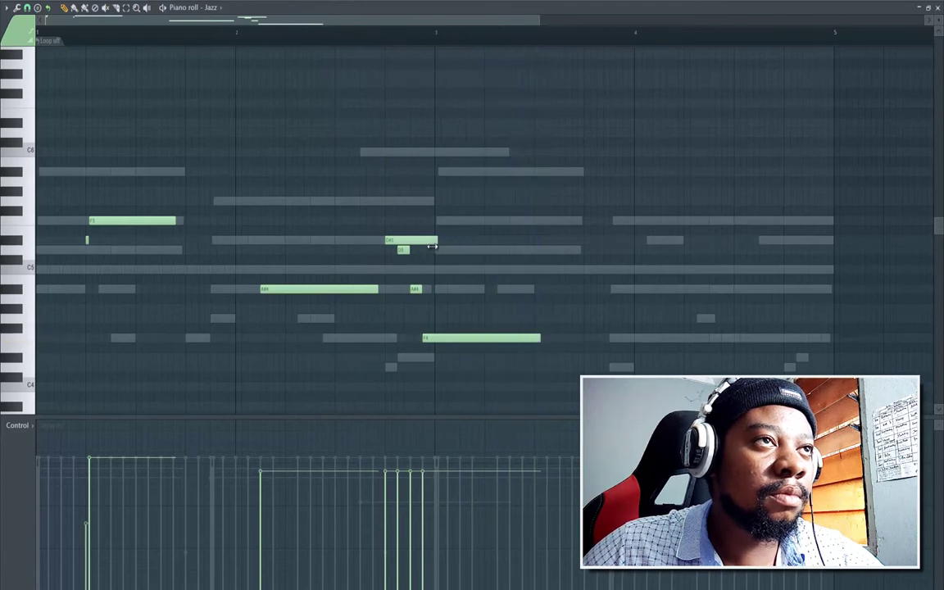
key("space")
left_click_drag(538, 340, 531, 339)
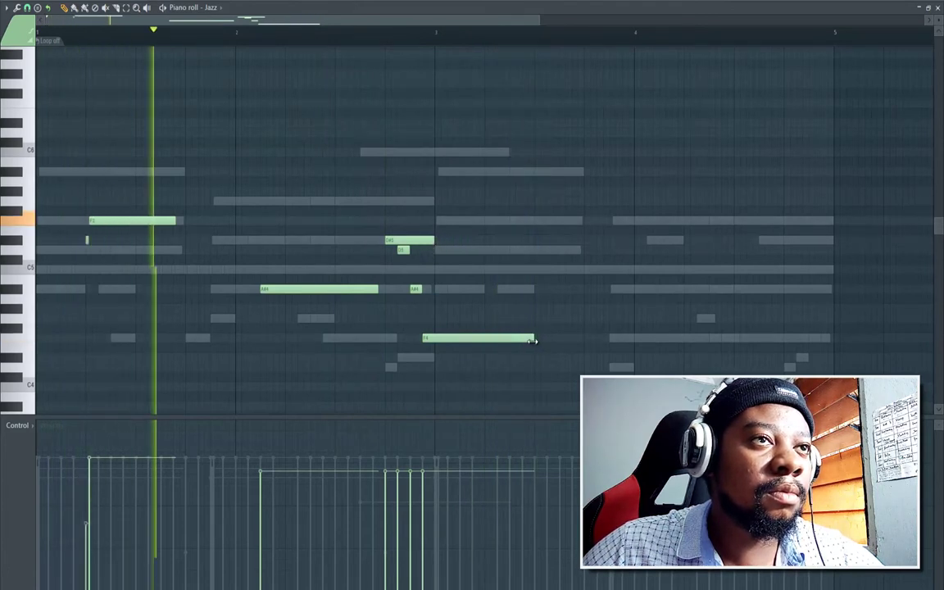
Place a one-step D5 on beat 4 of bar 3, followed by an F5 a little over two beats long
left_click(583, 270)
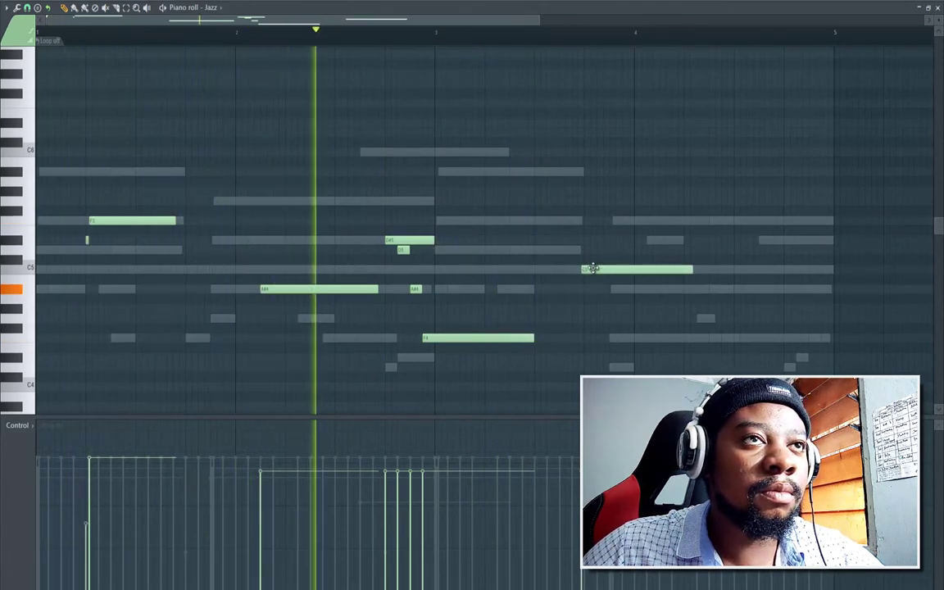
left_click_drag(599, 255, 596, 246)
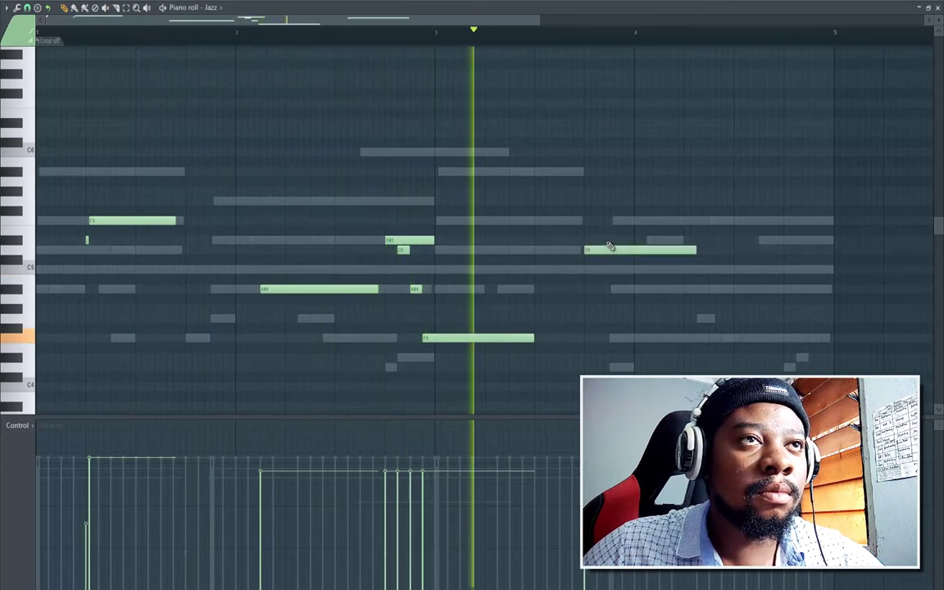
left_click(601, 221)
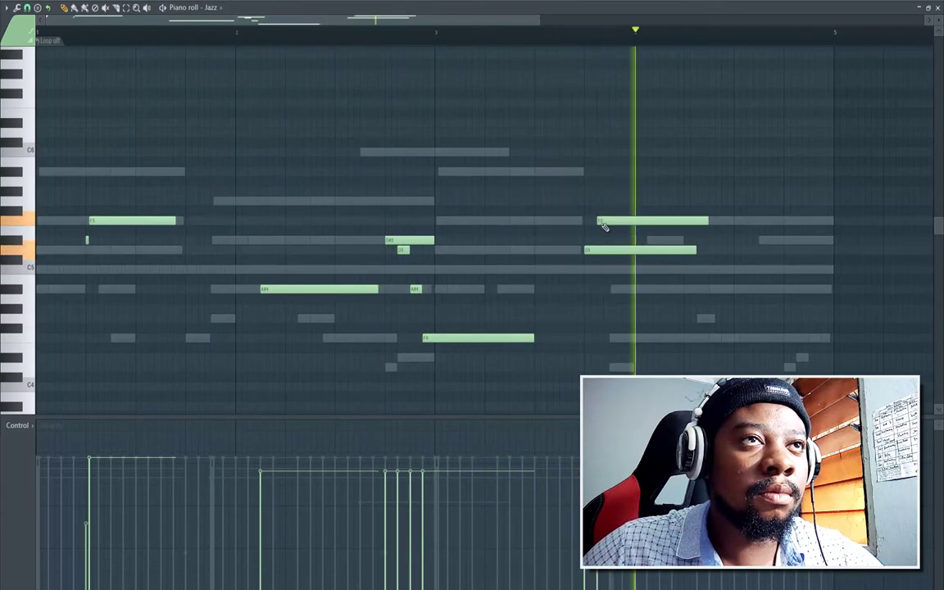
key("space")
key("space")
left_click_drag(693, 248, 590, 251)
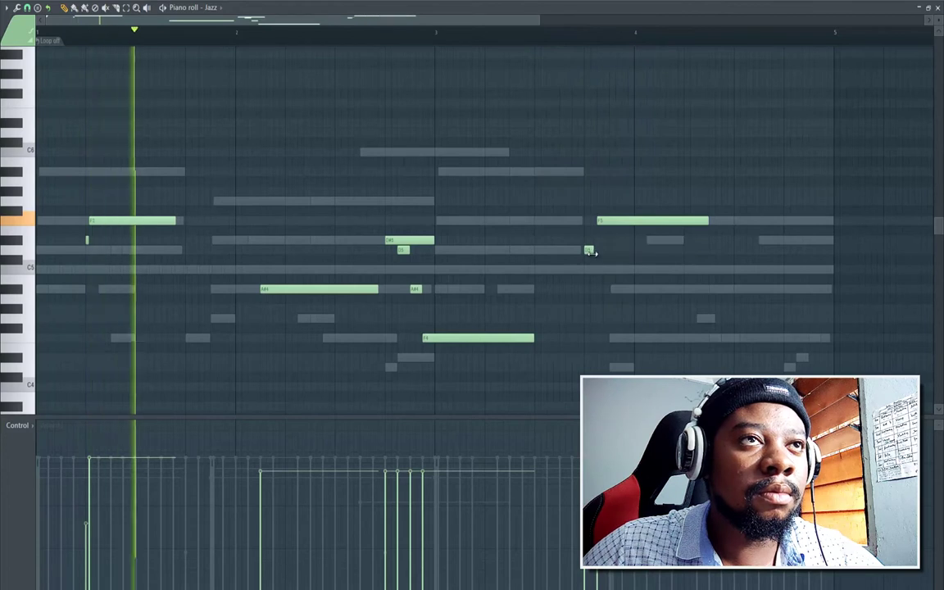
Add a half-beat portamento G4 half a beat into bar 4 and play the part
key("space")
double_click(663, 269)
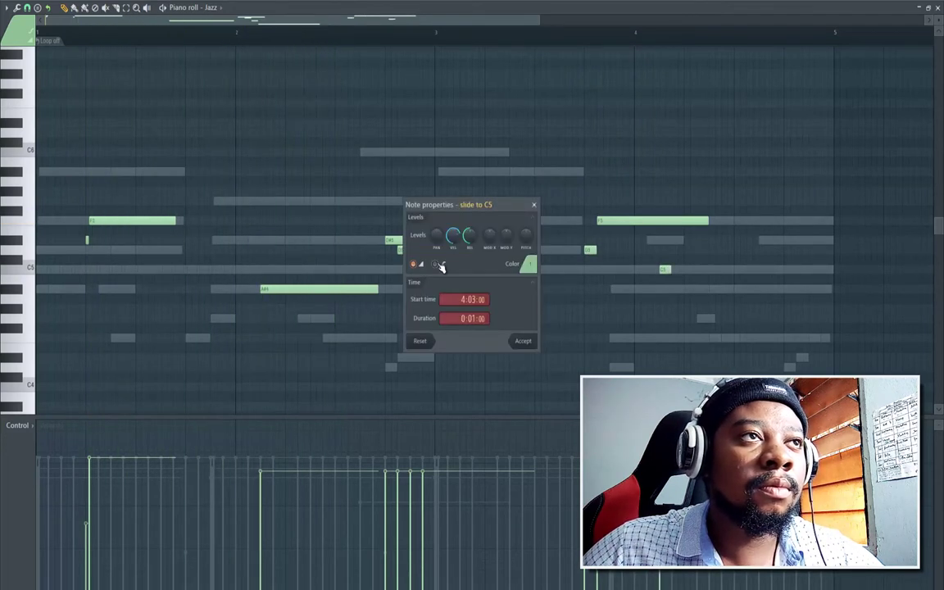
left_click(534, 205)
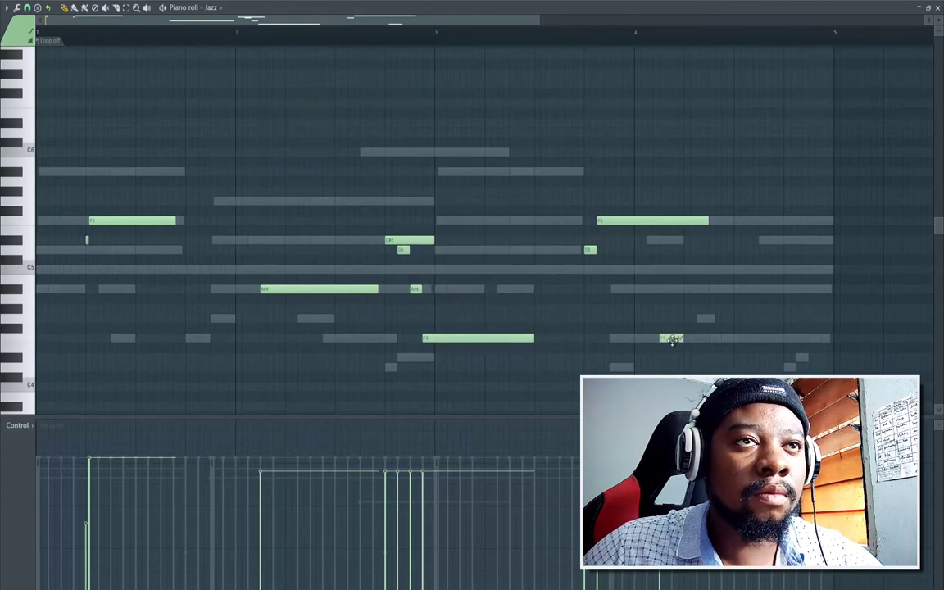
left_click_drag(670, 313, 670, 318)
key("space")
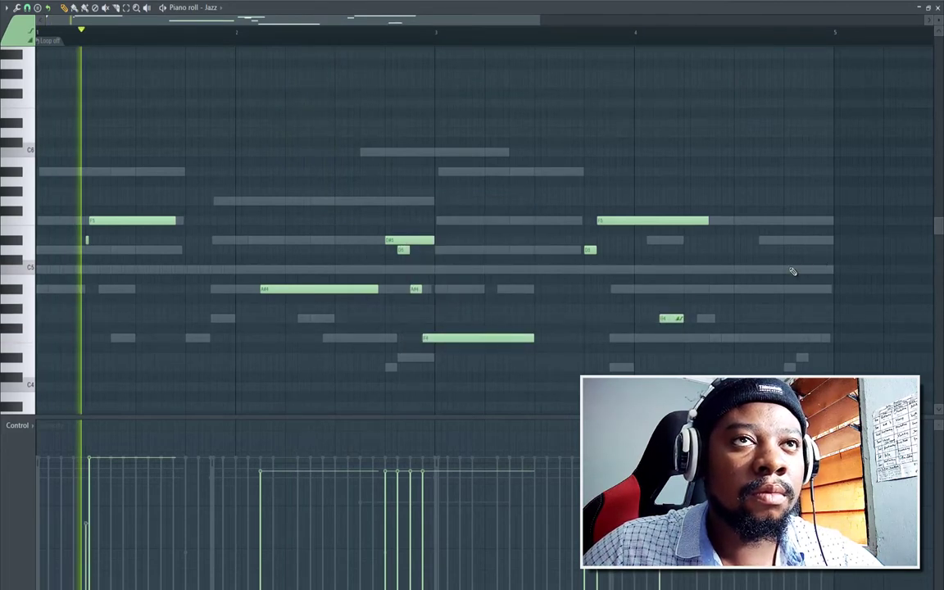
Add an A#5 without portamento extending to the end of bar 4, plus a half-beat portamento D#5 in the bar's last half beat
key("space")
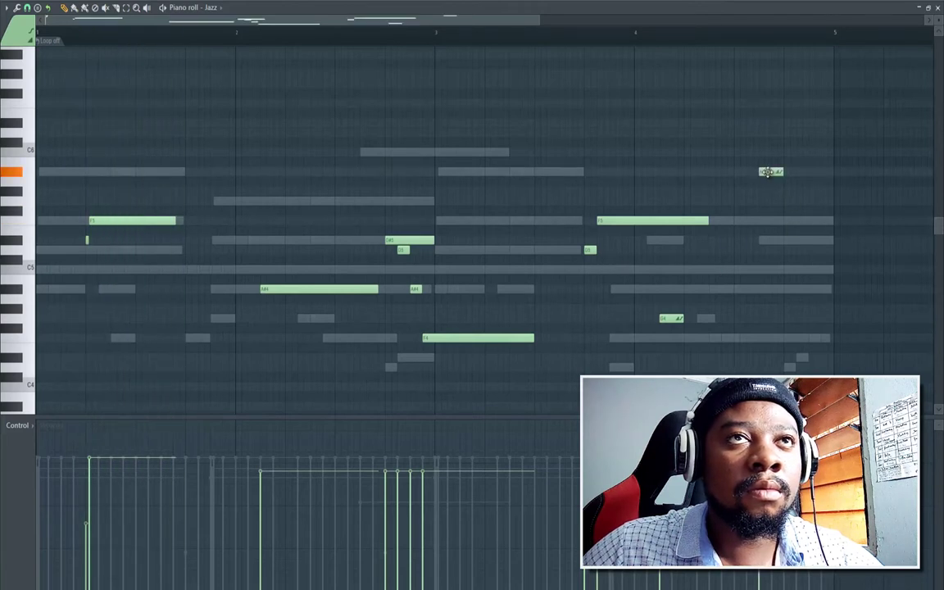
double_click(769, 173)
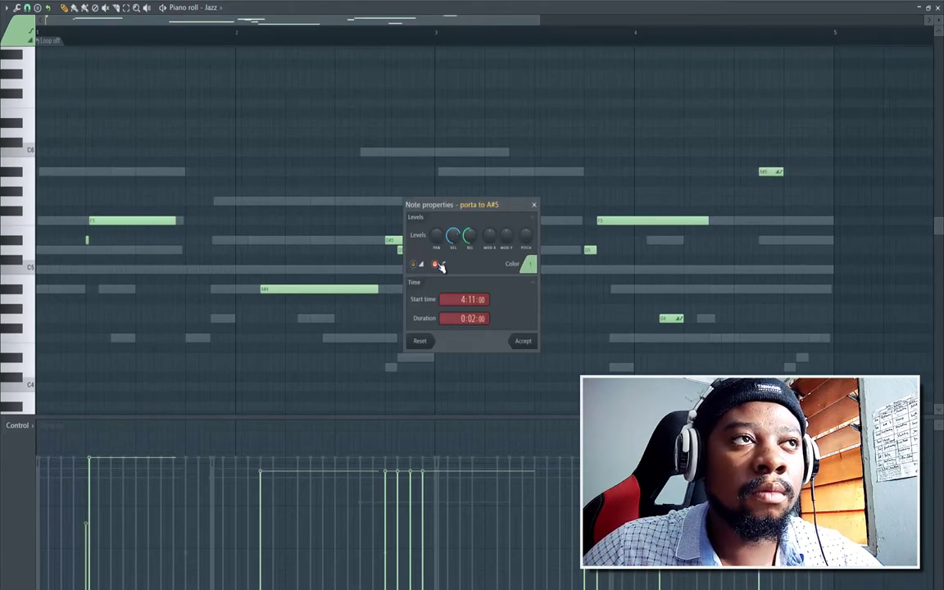
left_click(526, 342)
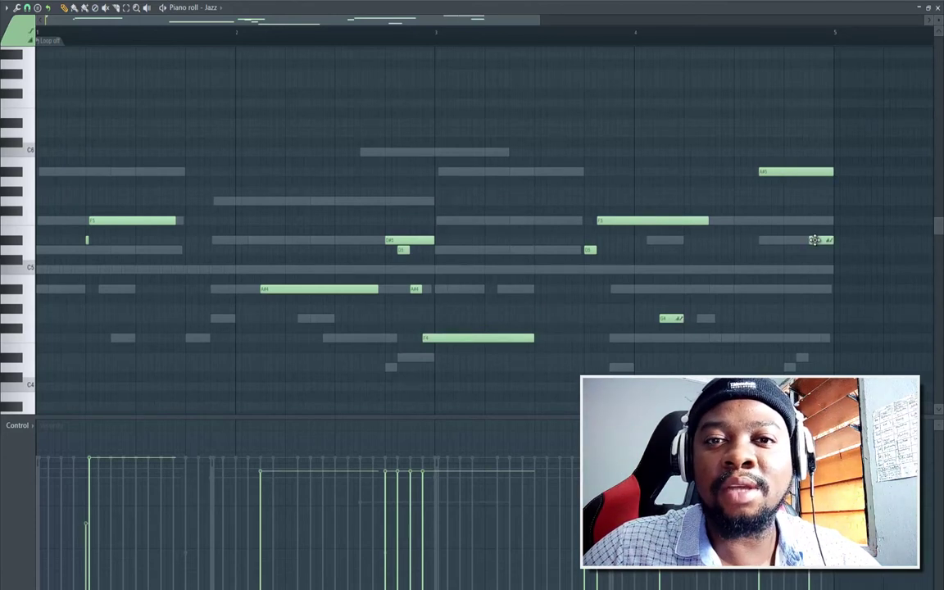
Close the Jazz piano roll and the instrument's plugin window
left_click(938, 9)
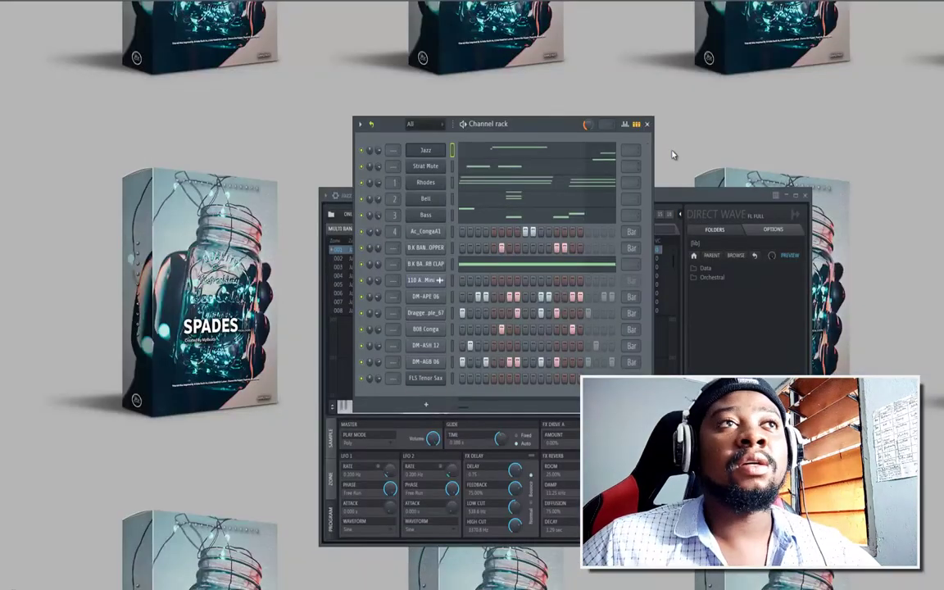
left_click(769, 205)
left_click(807, 196)
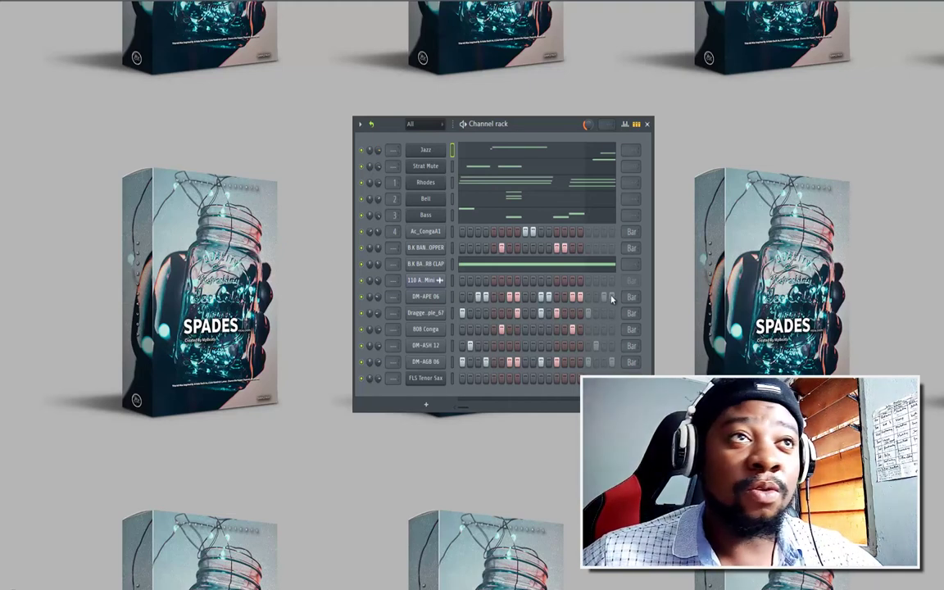
Open the FLS Tenor Sax channel's piano roll
right_click(428, 380)
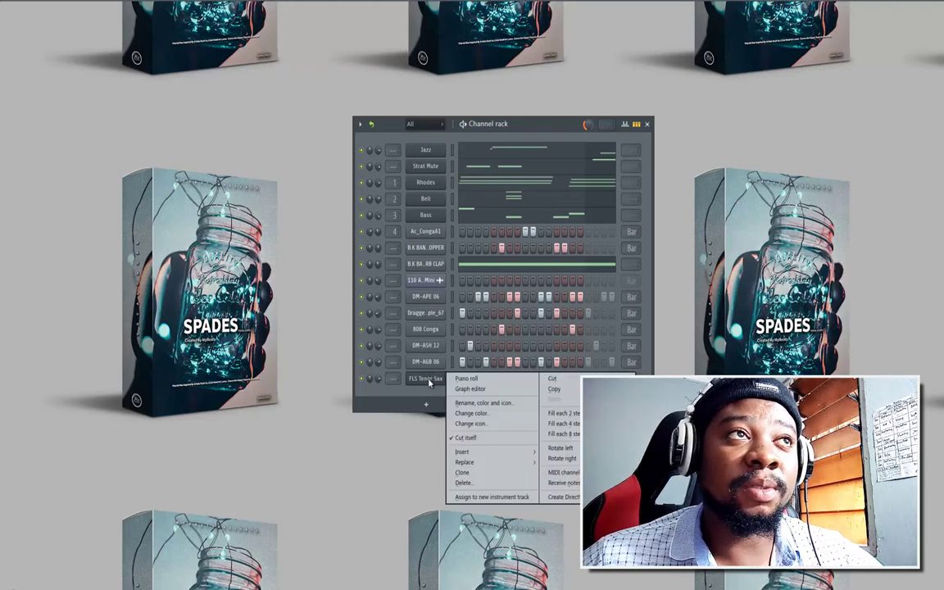
left_click(534, 130)
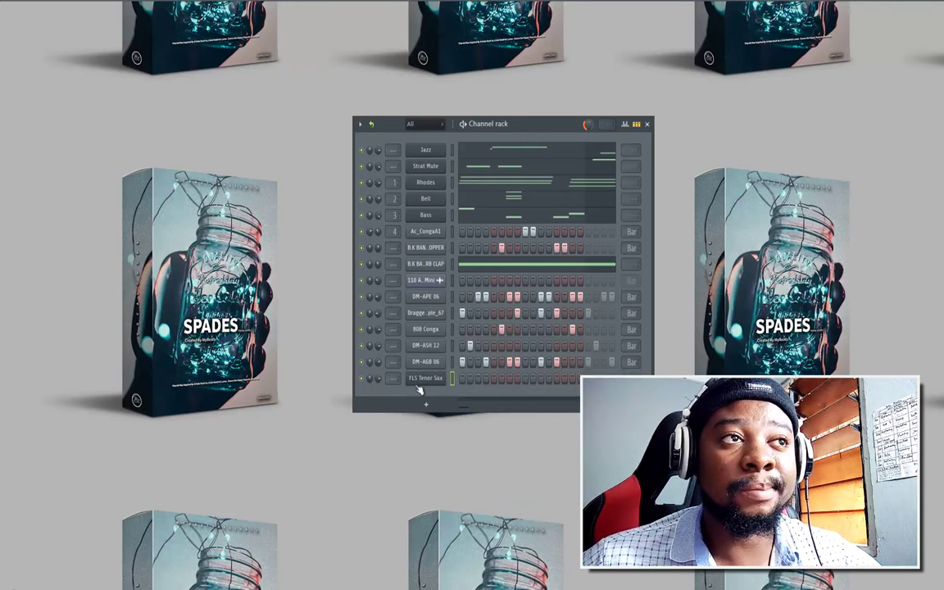
right_click(445, 378)
left_click(460, 379)
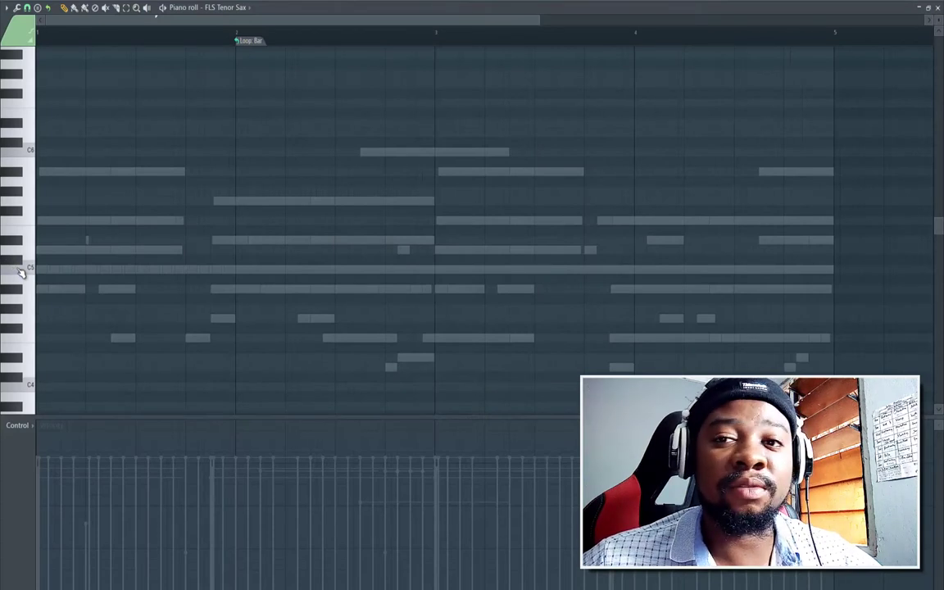
Play the pattern to find the sax entry, and place a half-beat F4 in the second half of bar 1's beat 3
key("space")
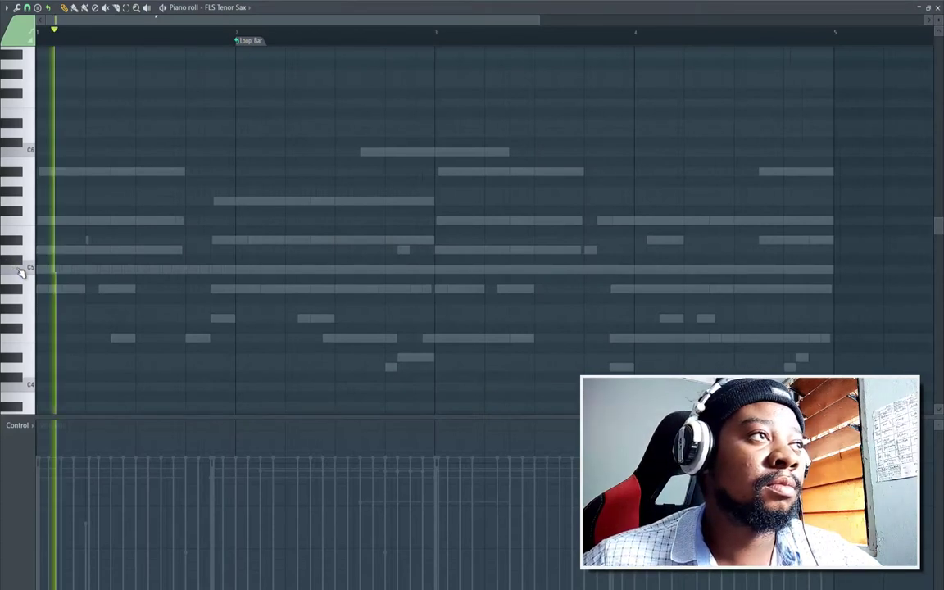
key("space")
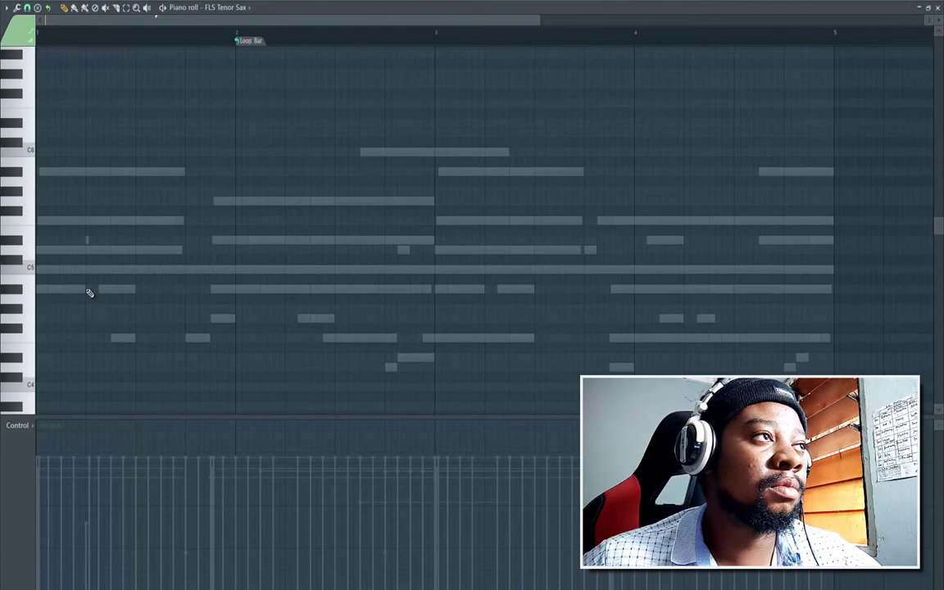
key("space")
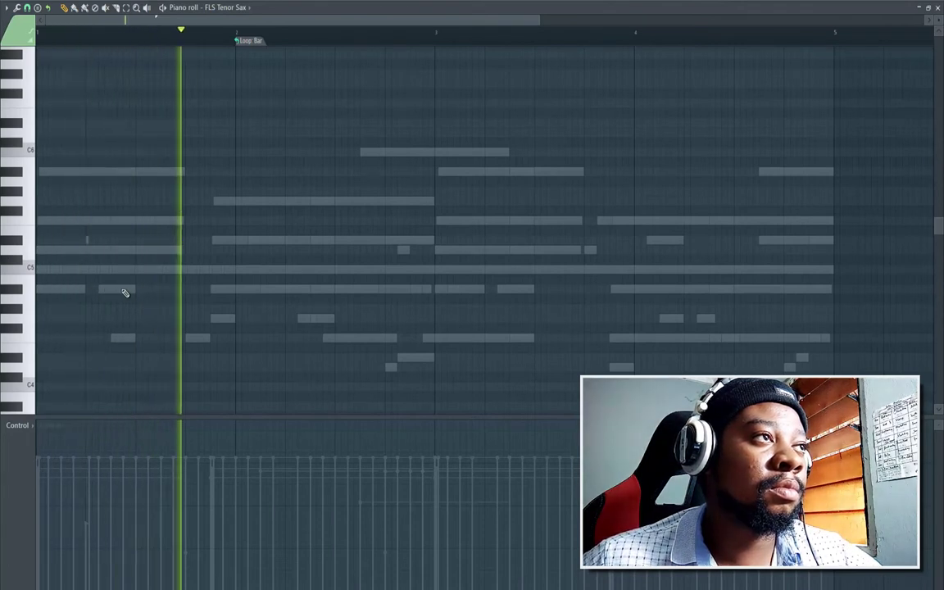
key("space")
left_click(172, 338)
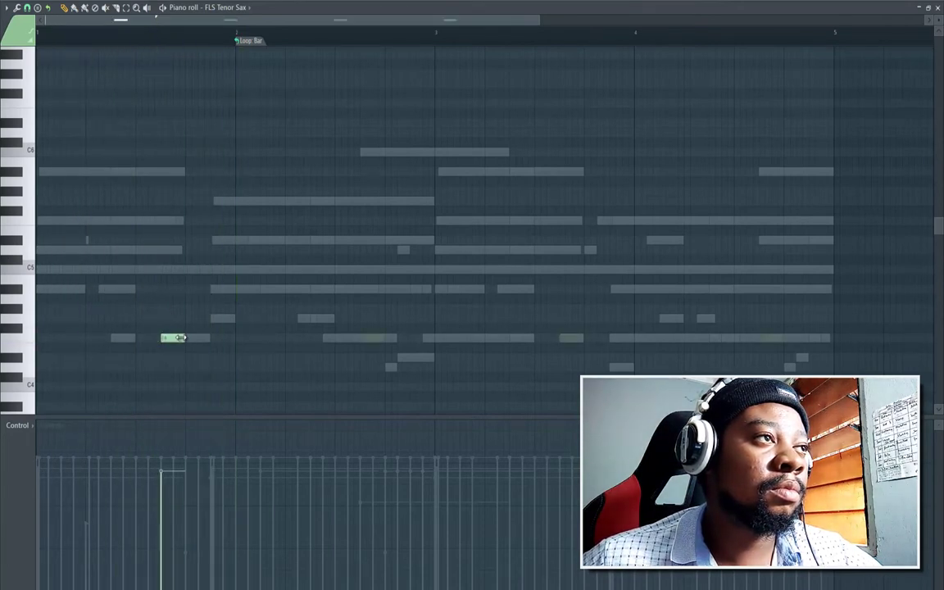
Lengthen the F4 to the end of bar 1, switch the loop marker off, and play the pattern from the start
left_click_drag(234, 338, 296, 336)
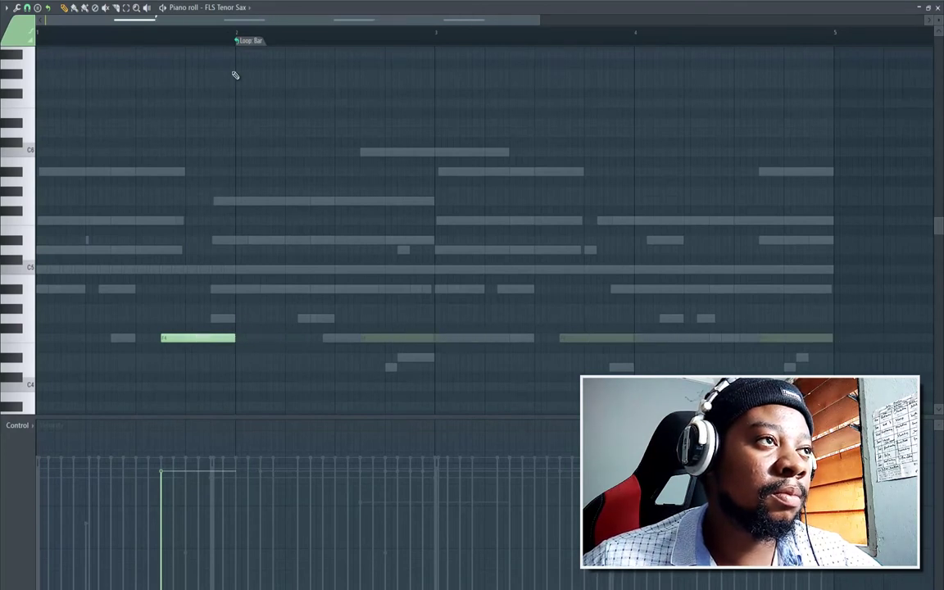
right_click(241, 44)
left_click(262, 59)
key("space")
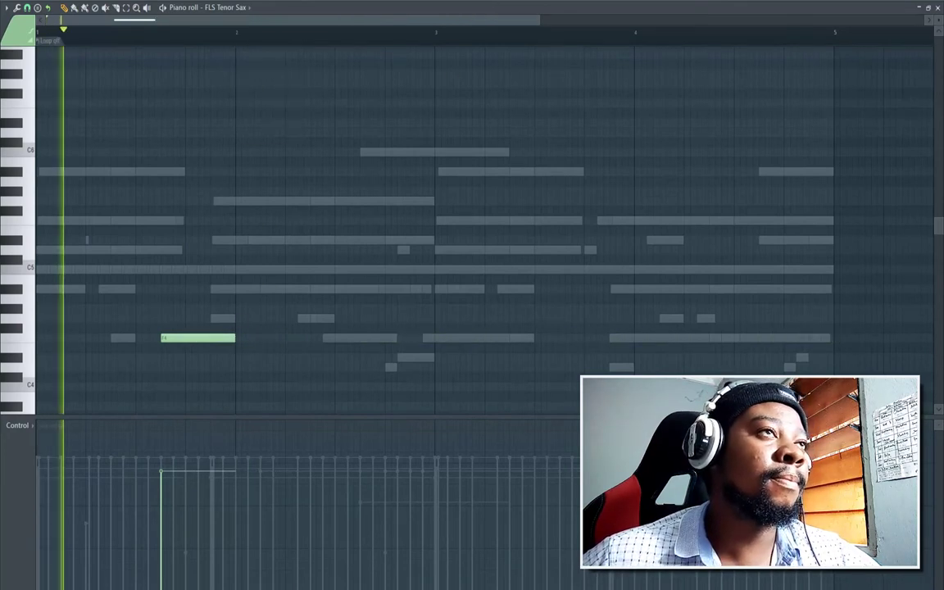
key("F6")
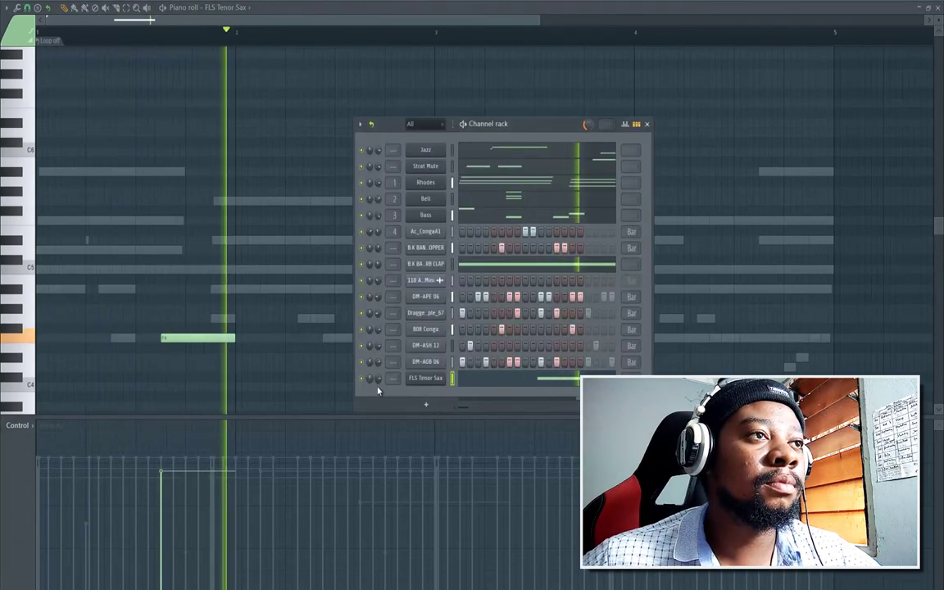
key("F6")
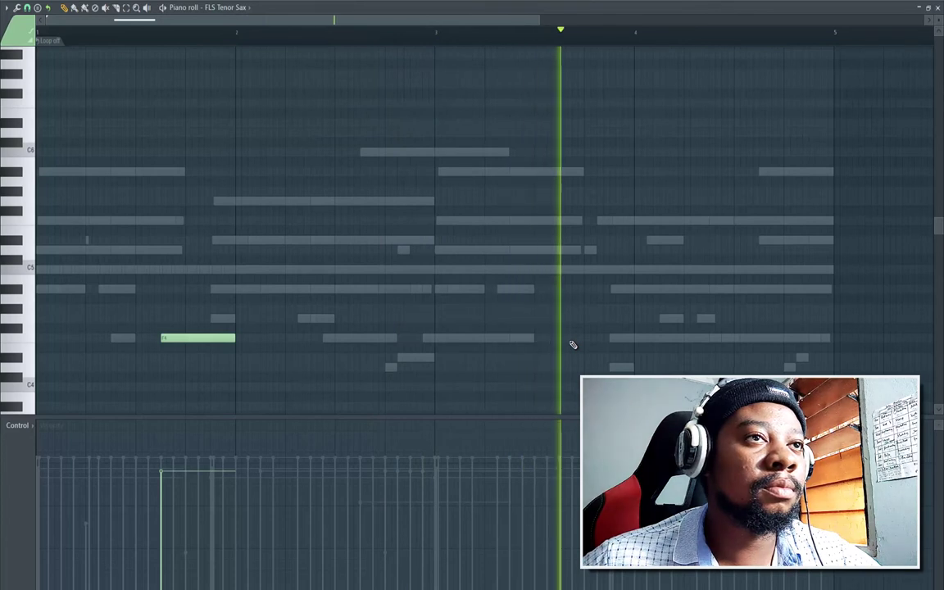
Add a quarter-beat F4 midway through bar 3's beat 3, directly followed by a G4 lasting one and a half beats
key("space")
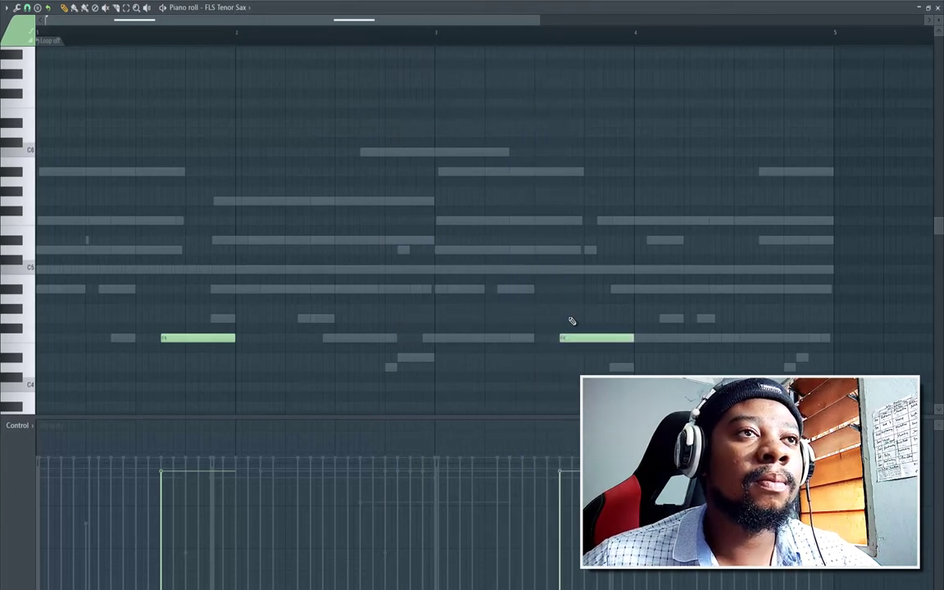
left_click(576, 318)
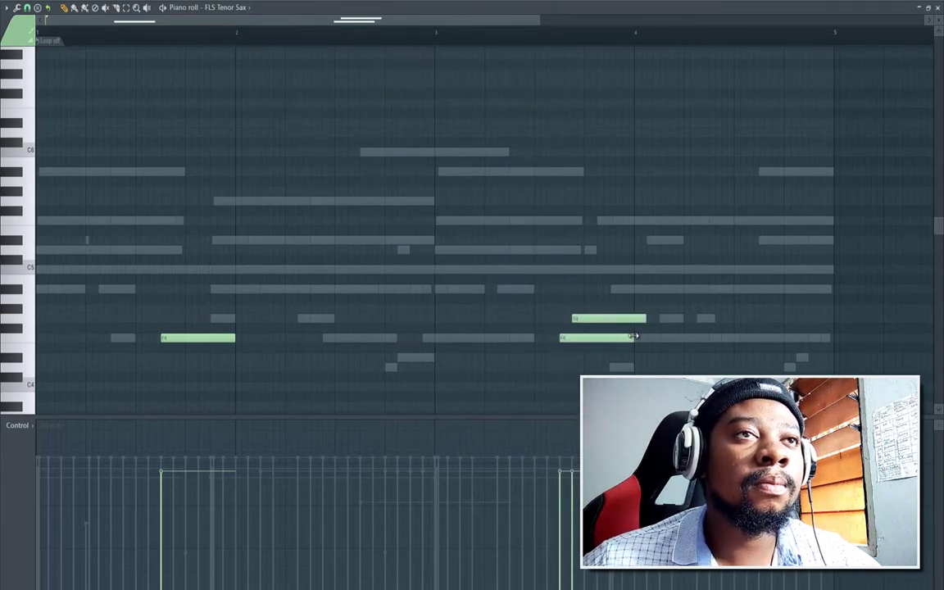
key("space")
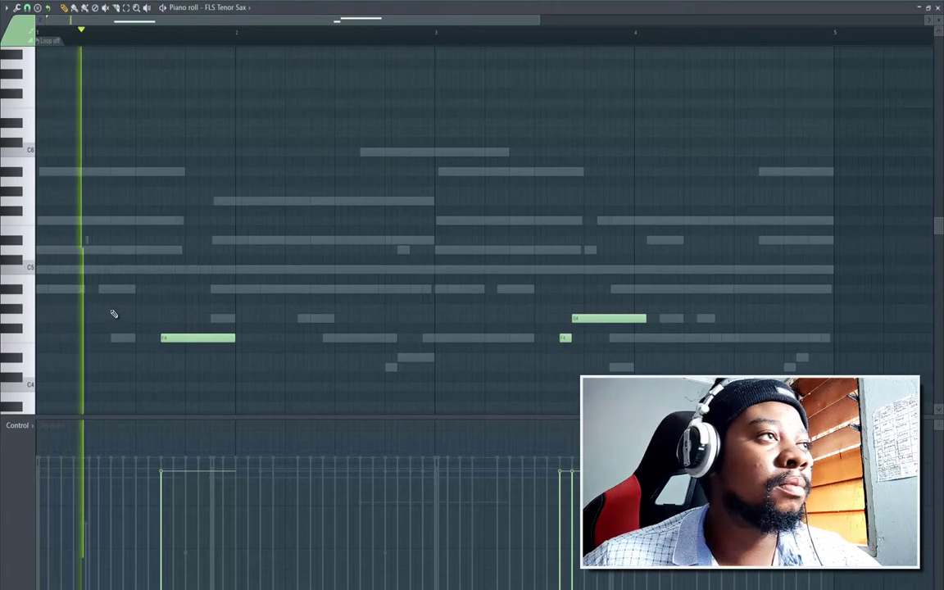
Try sax pitches from C5 at the start of bar 1's beat 2, settle on a quarter-beat G4, and play it back
right_click(91, 288)
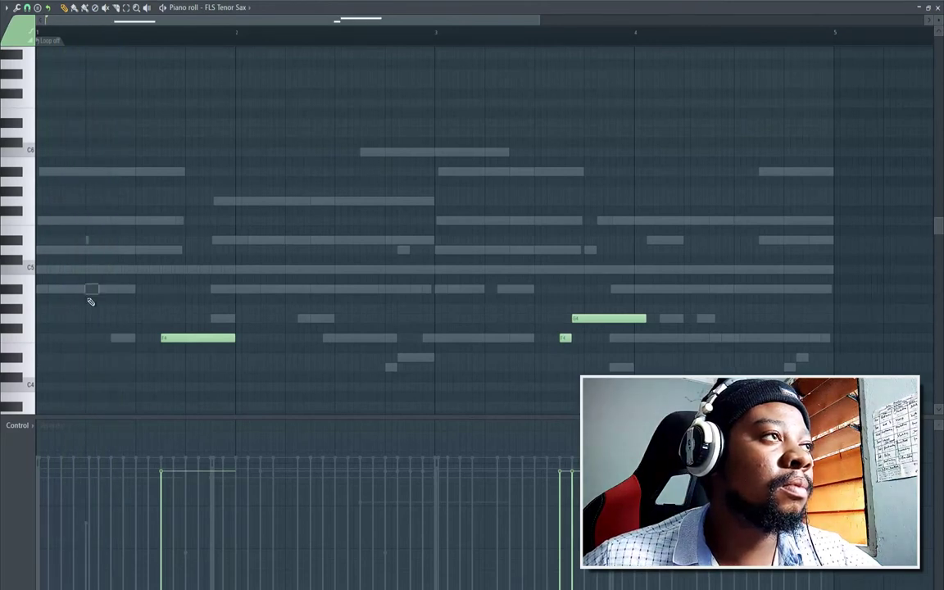
left_click(90, 269)
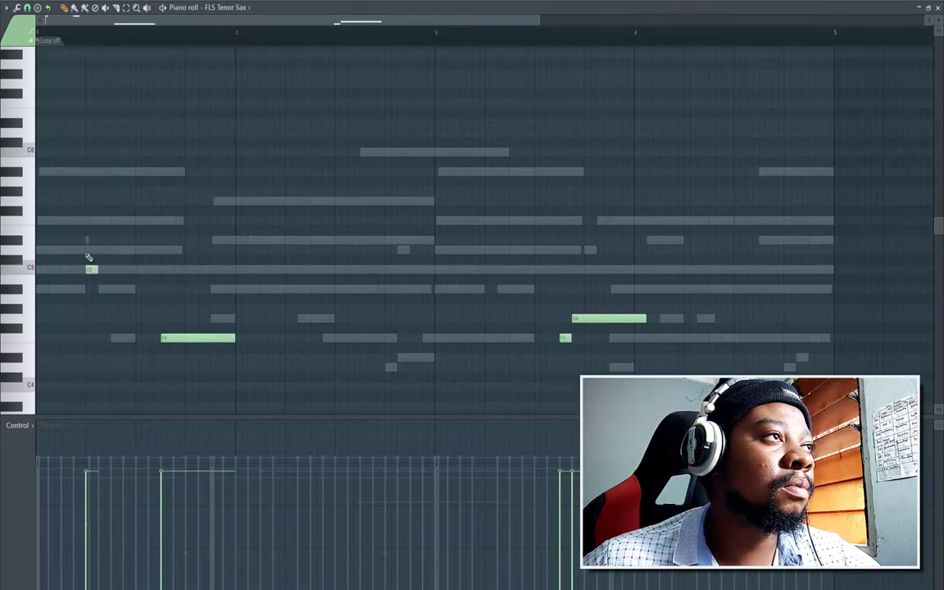
left_click(84, 250)
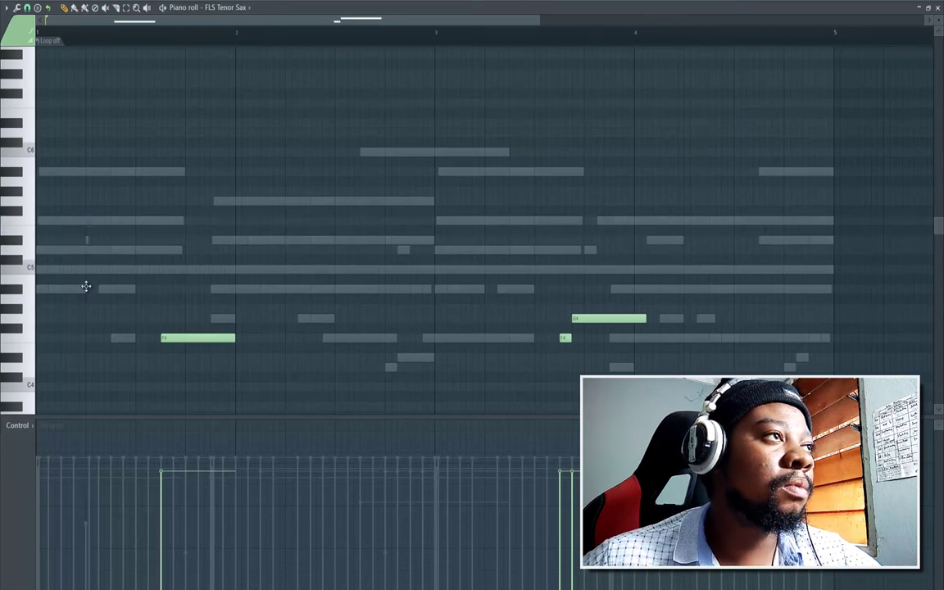
left_click_drag(87, 300, 90, 318)
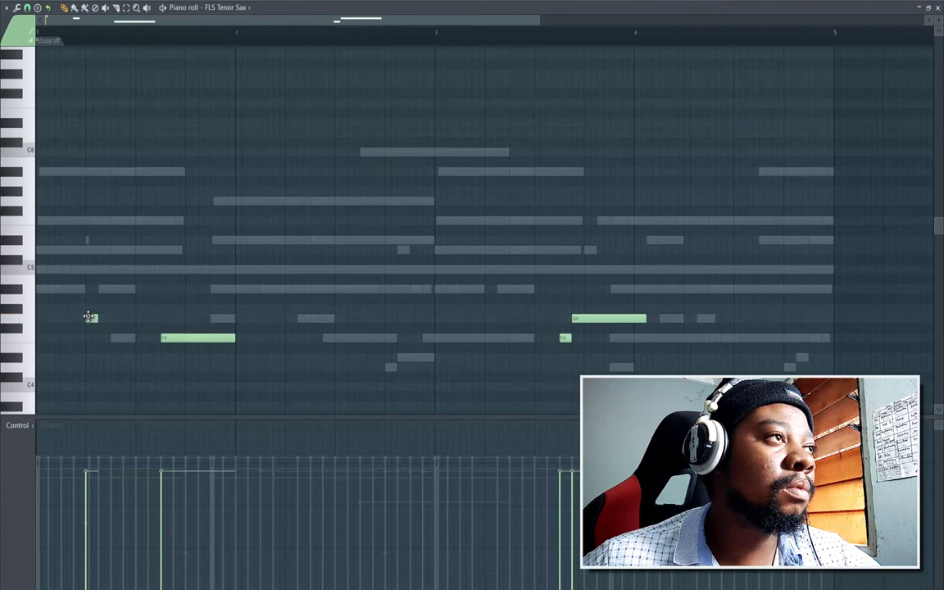
key("space")
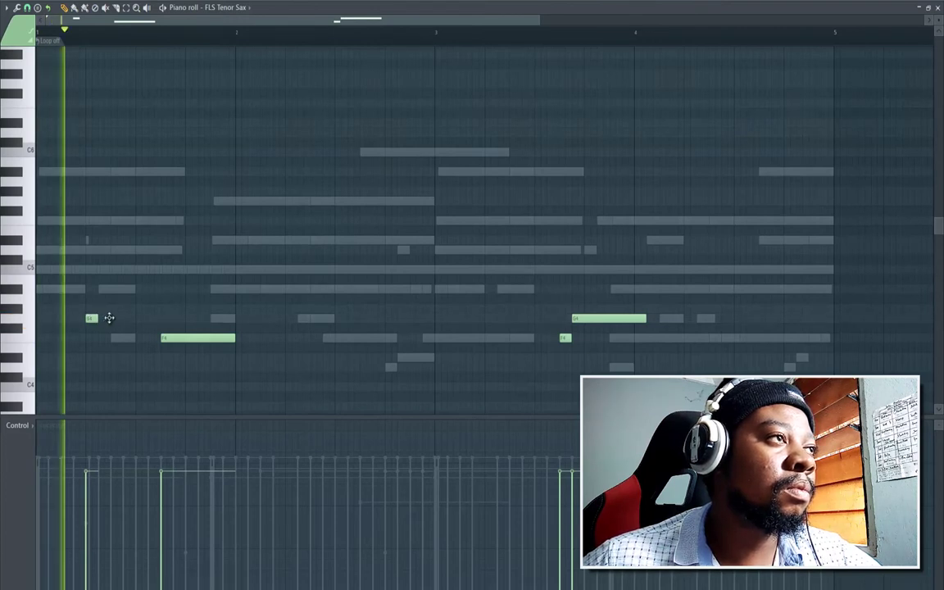
Move the G4 to the last quarter of bar 1's beat 1 and place another G4 on the second quarter of beat 2
left_click(114, 318)
key("space")
left_click_drag(95, 321, 71, 318)
key("space")
key("space")
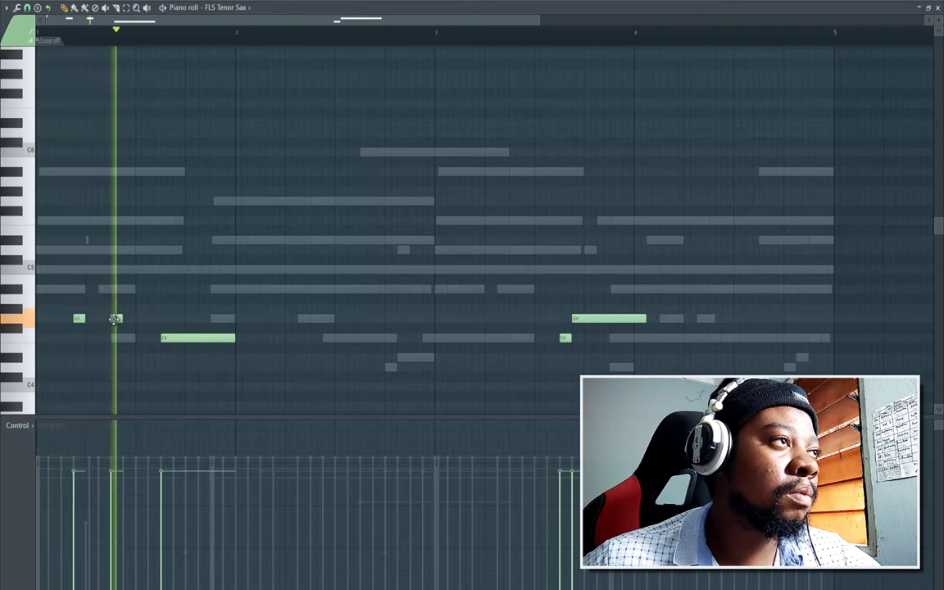
key("space")
key("space")
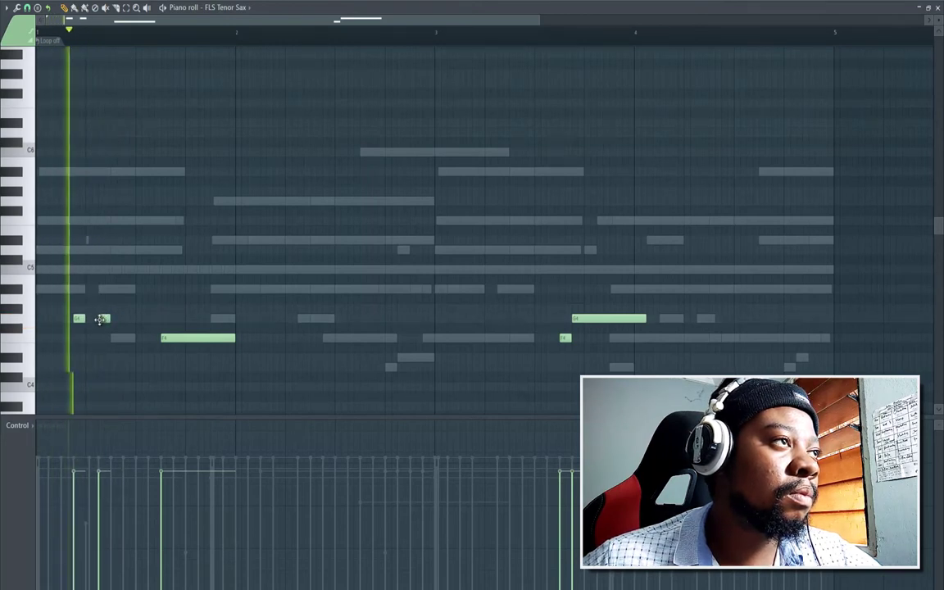
Add a quarter-beat F4 on the third quarter of bar 1's beat 2 and delete the long F4 in that bar
key("space")
left_click(115, 337)
right_click(163, 343)
key("space")
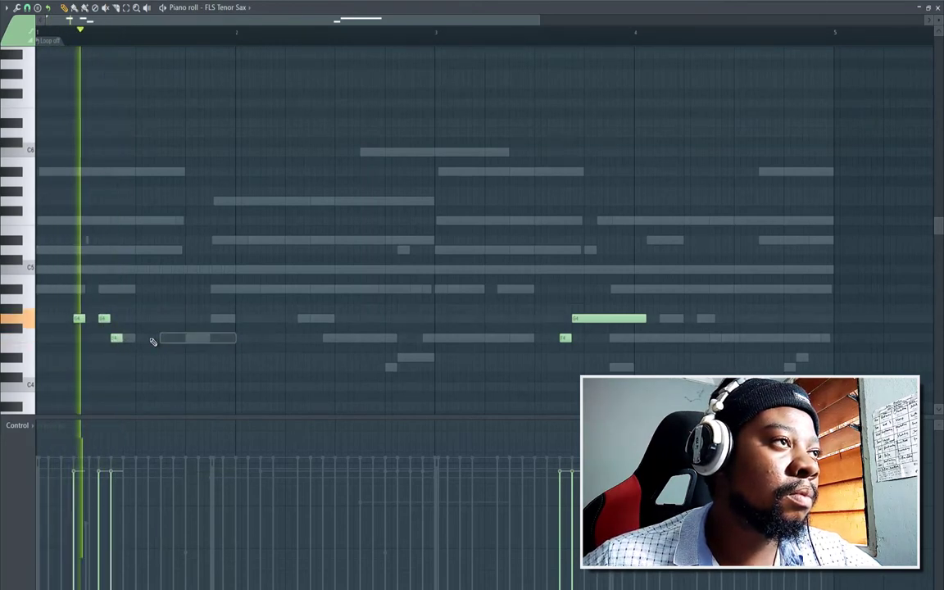
Add a quarter-beat G4 on the last quarter of bar 1's beat 2 and a quarter-beat F4 at the start of beat 3
key("space")
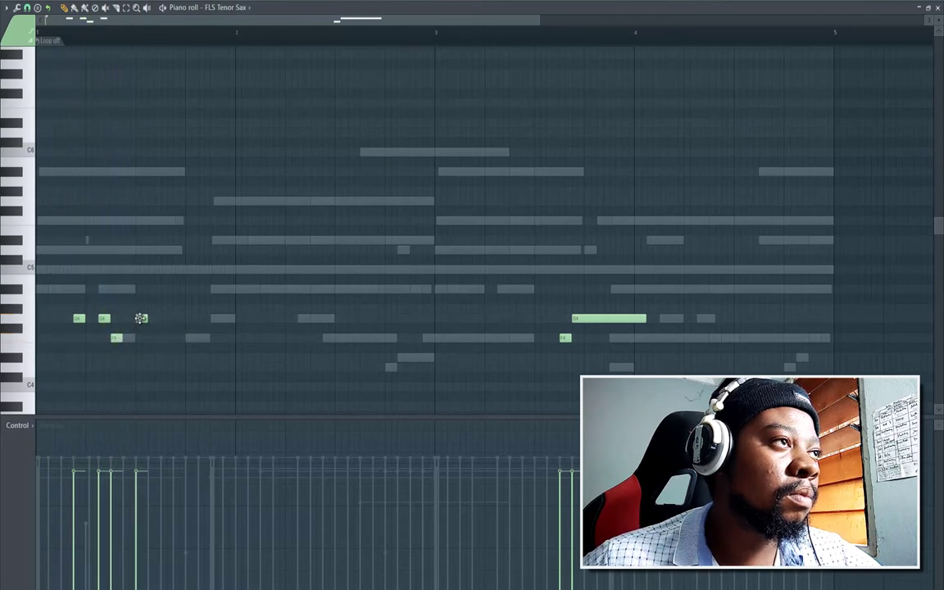
key("space")
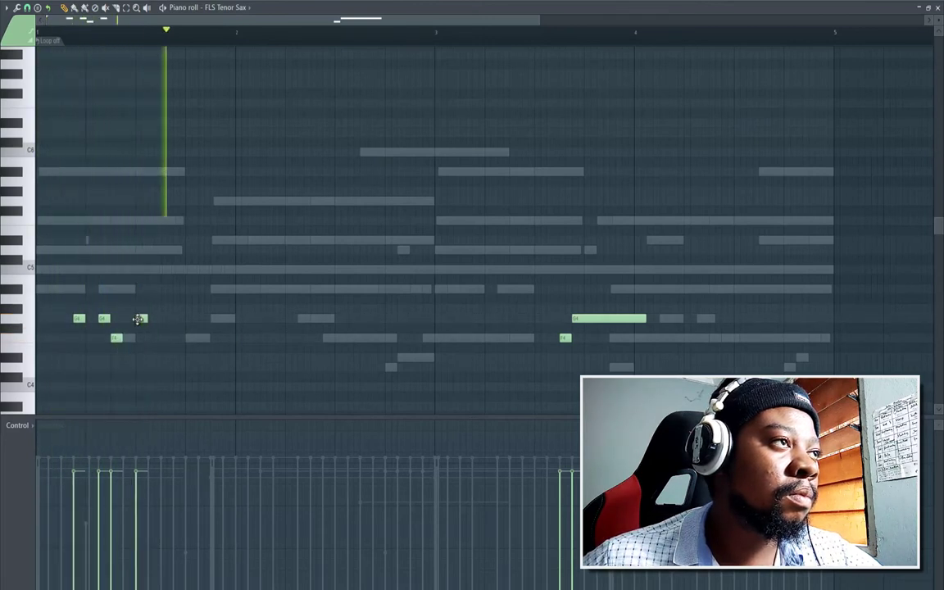
key("space")
left_click_drag(138, 319, 126, 318)
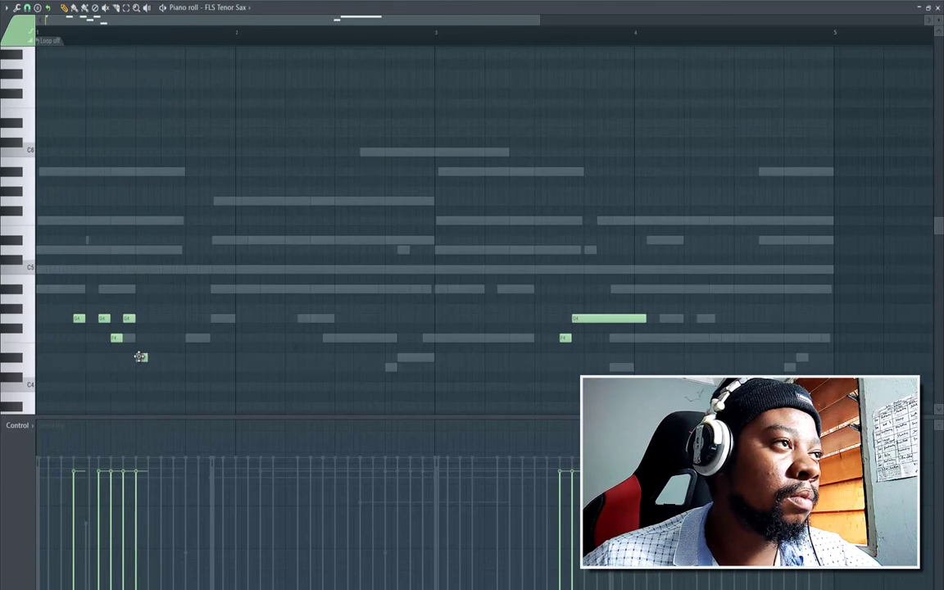
key("space")
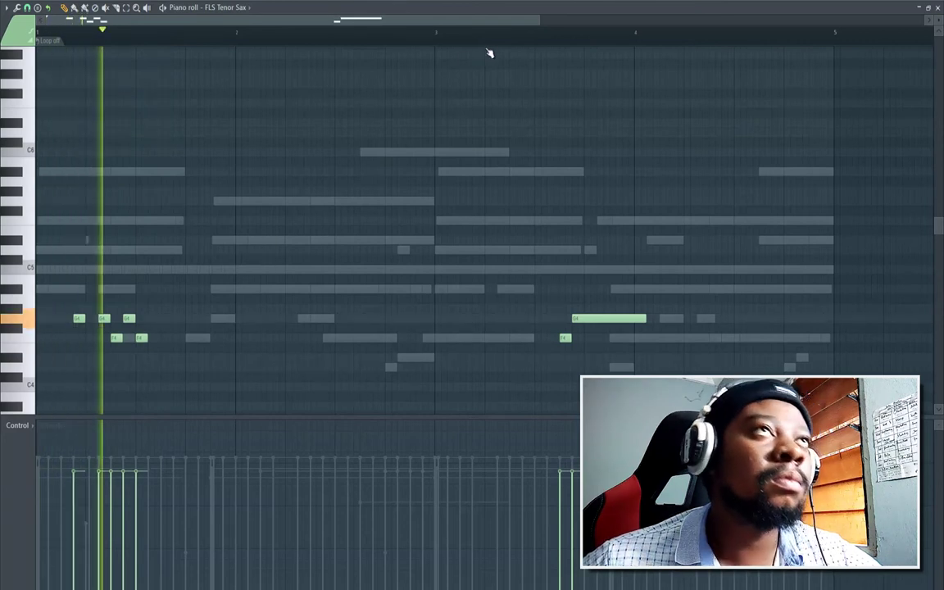
key("space")
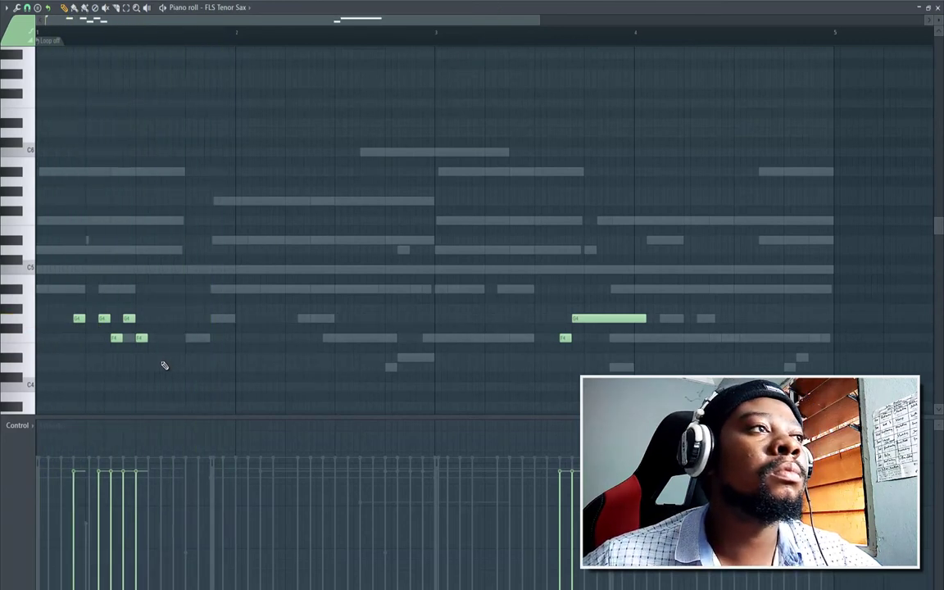
Place an A#3 midway through bar 1's beat 3 and extend it to the end of the bar
right_click(166, 368)
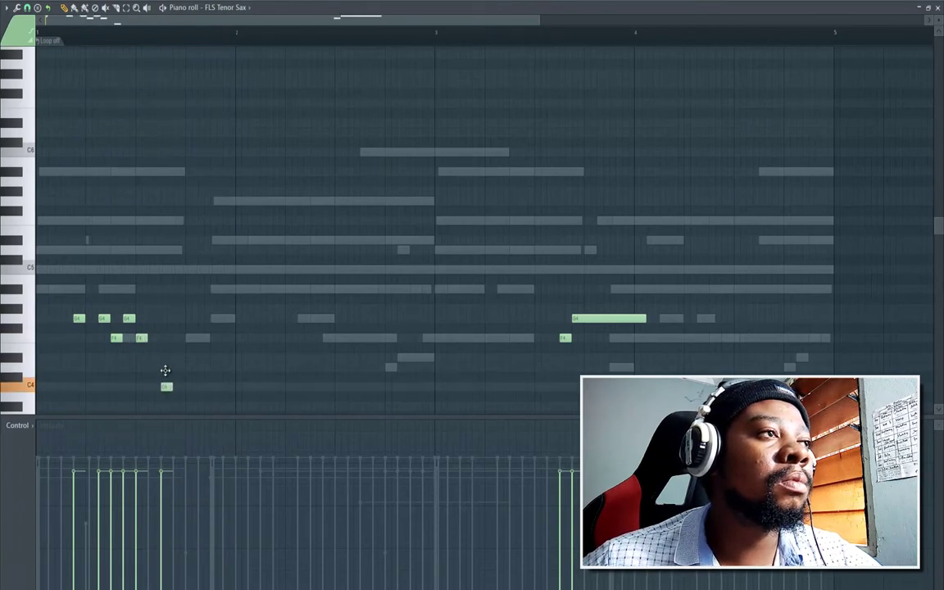
left_click(166, 406)
key("space")
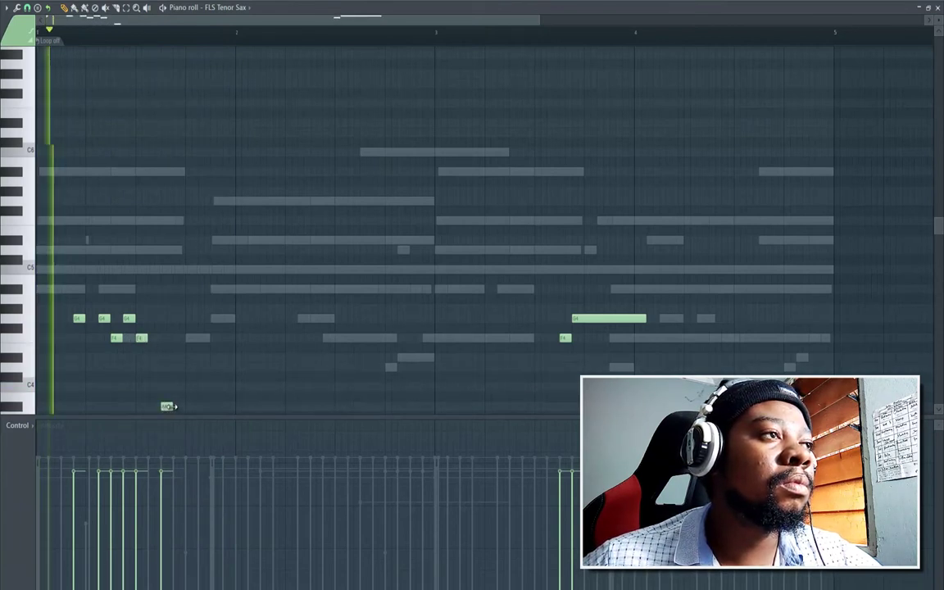
left_click_drag(173, 406, 234, 406)
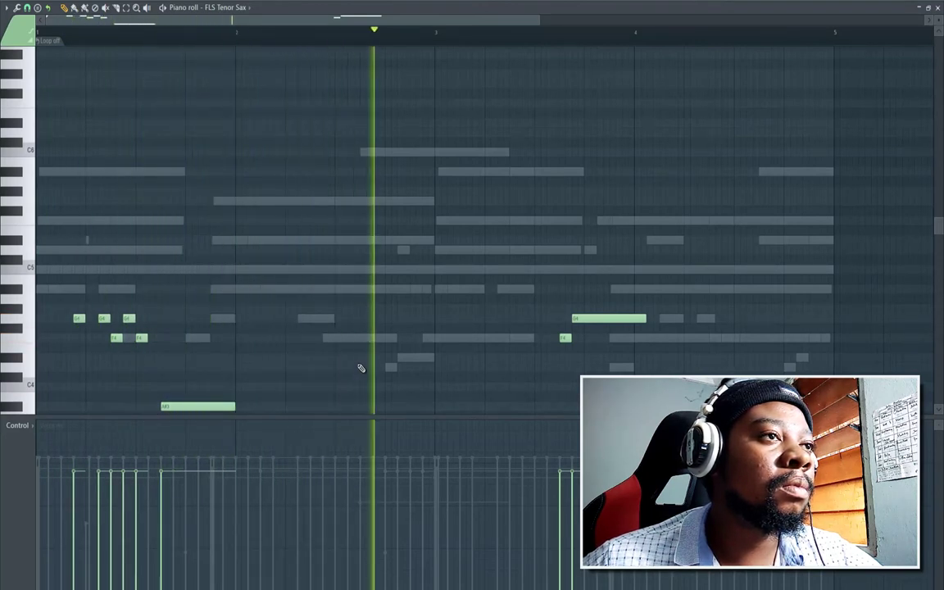
In bar 2, add a D#4 from the middle of beat 3 to the bar's end and a quarter-beat C4 at the start of beat 3
key("space")
left_click(358, 366)
left_click_drag(365, 350, 367, 358)
key("space")
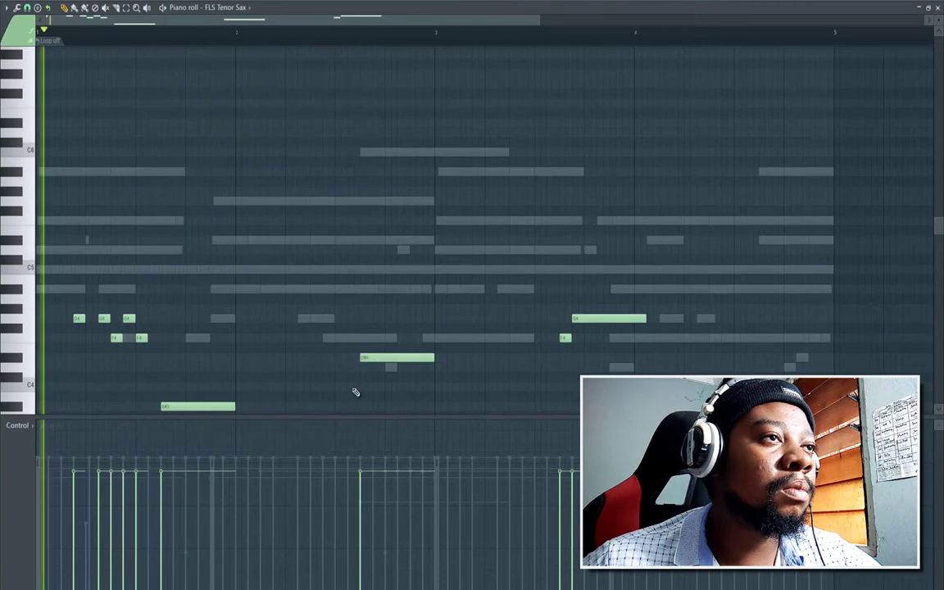
left_click(339, 386)
left_click_drag(407, 387, 347, 395)
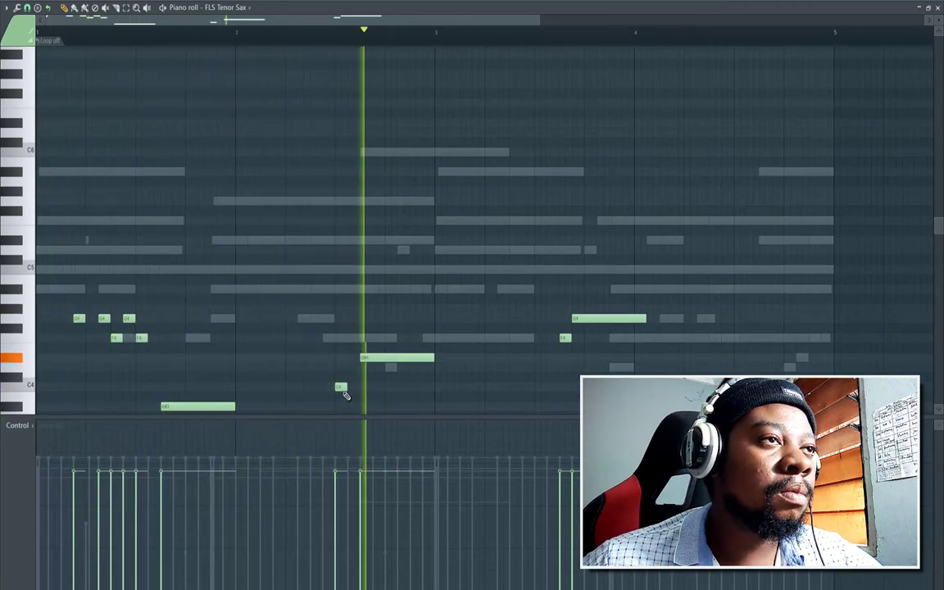
key("space")
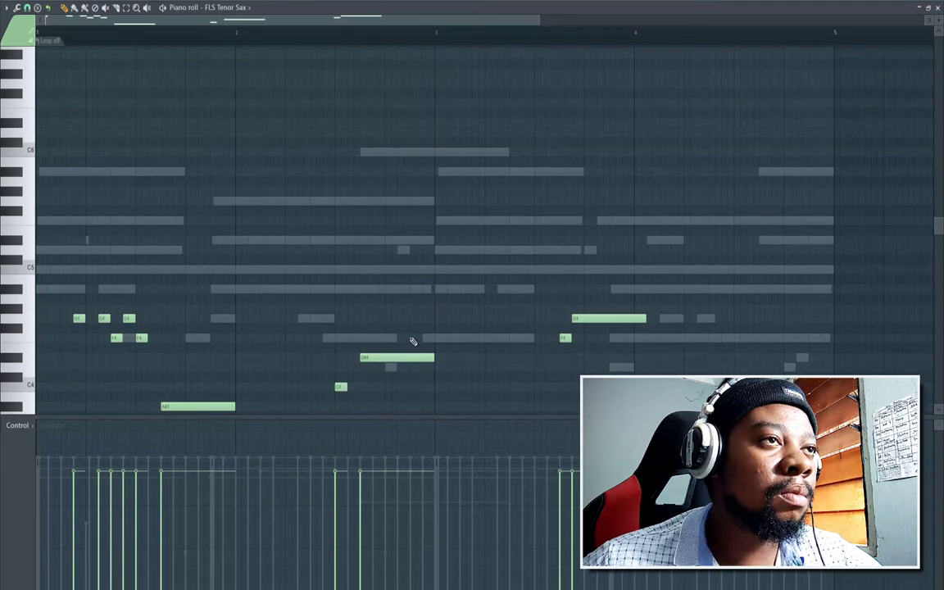
Add a quarter-beat F4 midway through bar 2's beat 4 and shorten the D#4 before it to three quarters of a beat
left_click(413, 339)
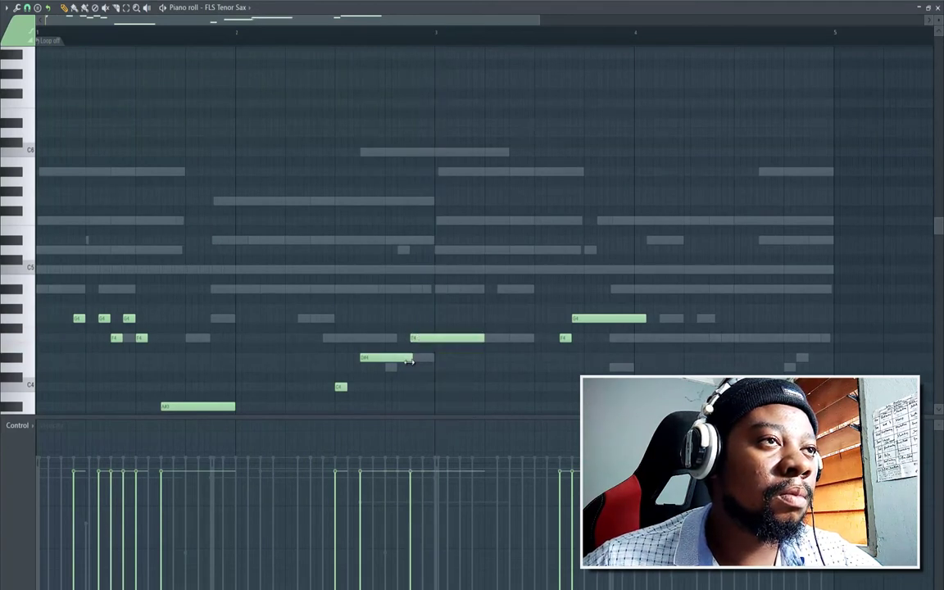
key("space")
left_click_drag(481, 338, 396, 360)
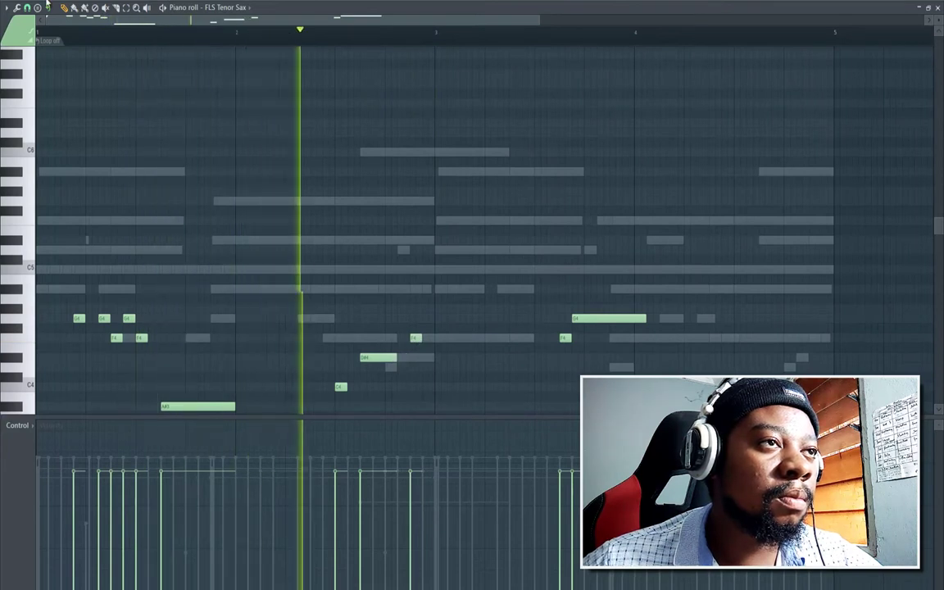
left_click(12, 2)
left_click(22, 18)
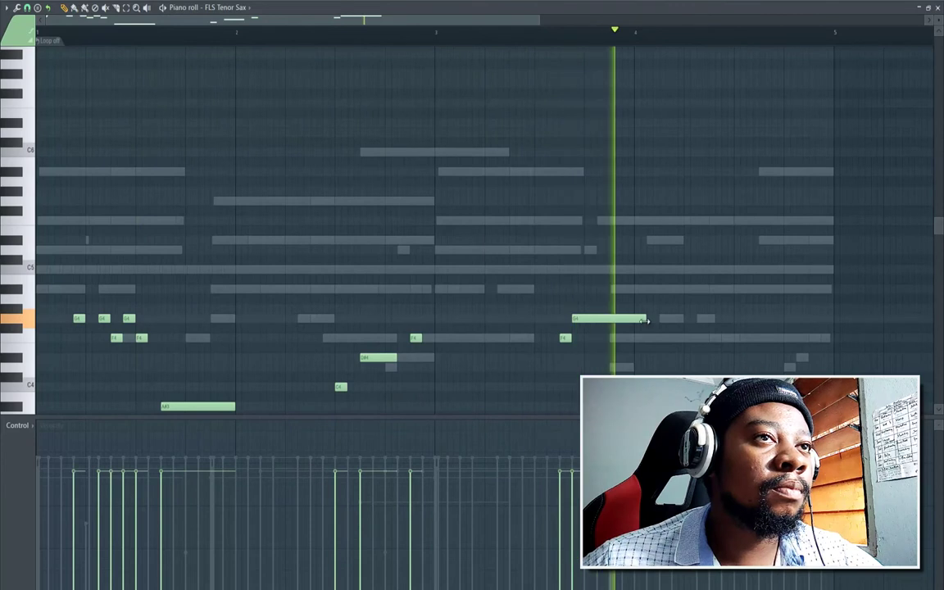
Lower bar 3's F4 and G4 to D#4 and F4, halve the D#4's length, and trim the F4 to end with the bar
left_click_drag(647, 317, 643, 317)
key("space")
left_click(589, 317)
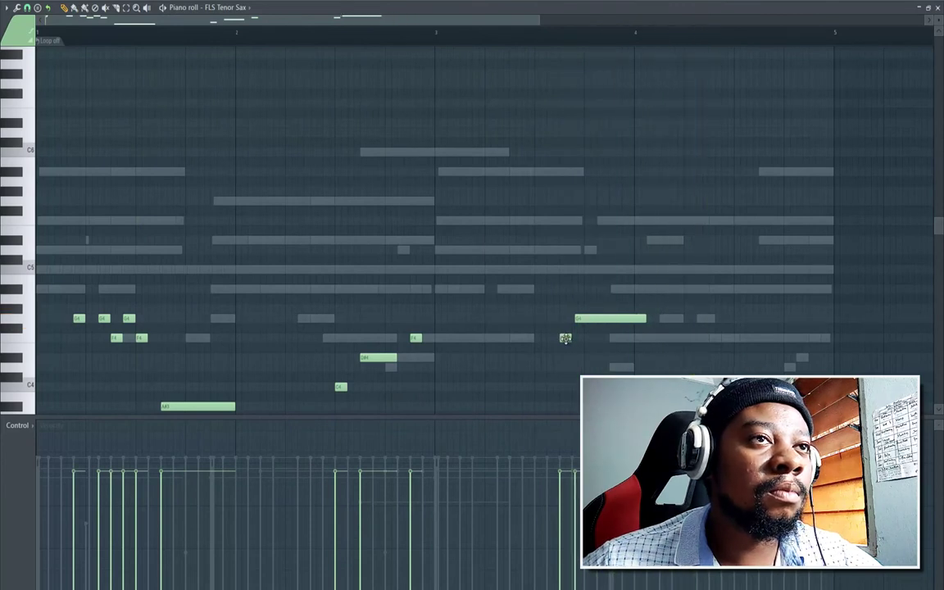
left_click_drag(585, 315, 583, 340)
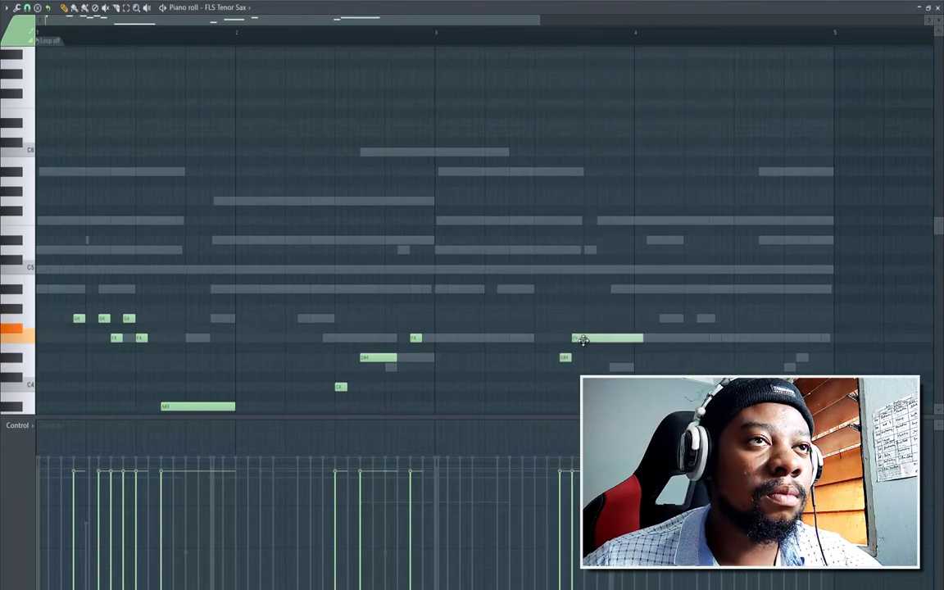
key("space")
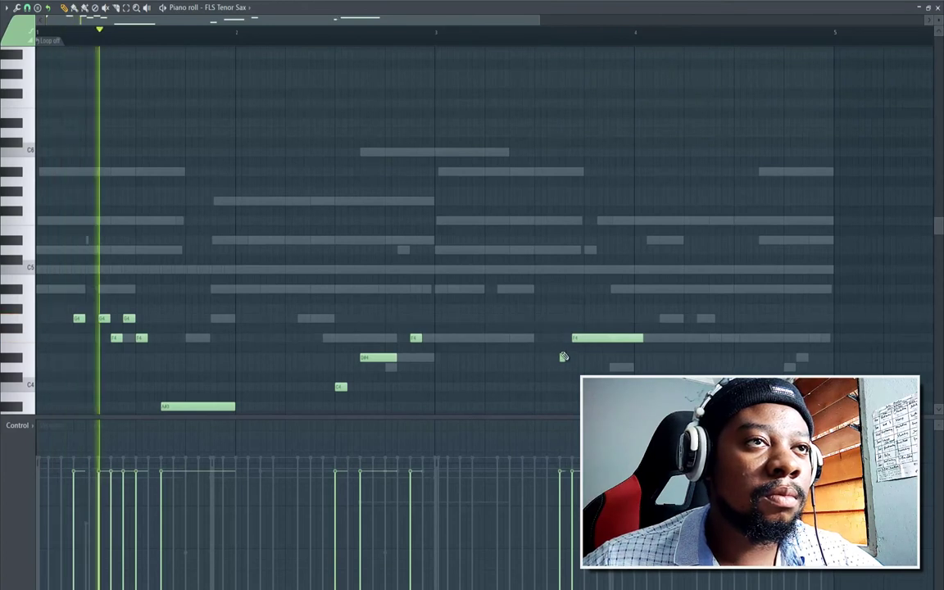
left_click_drag(635, 335, 632, 335)
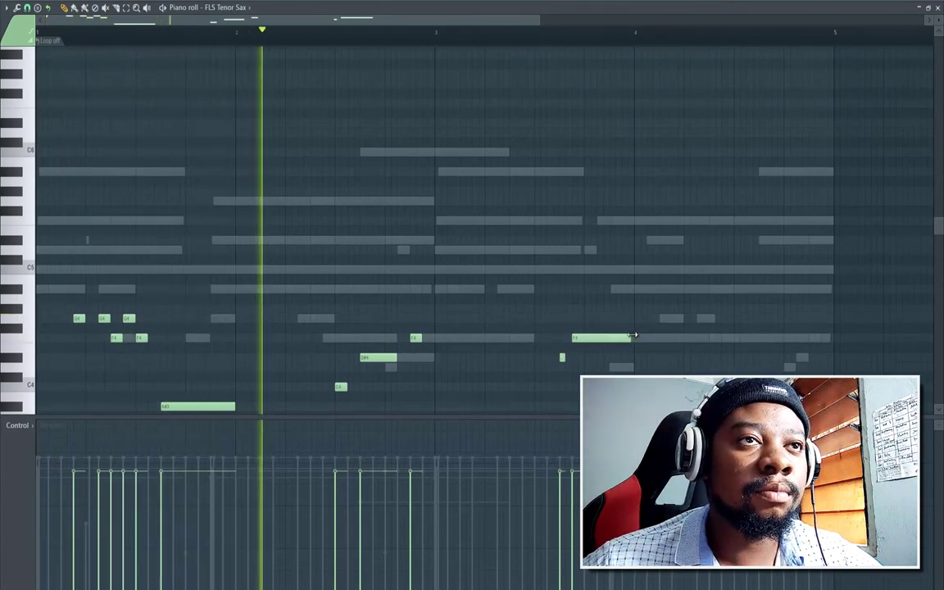
In bar 4, place a rising F4, G4, A#4, D5 run at quarter-beat spacing from the middle of beat 3 and save the project
left_click(757, 338)
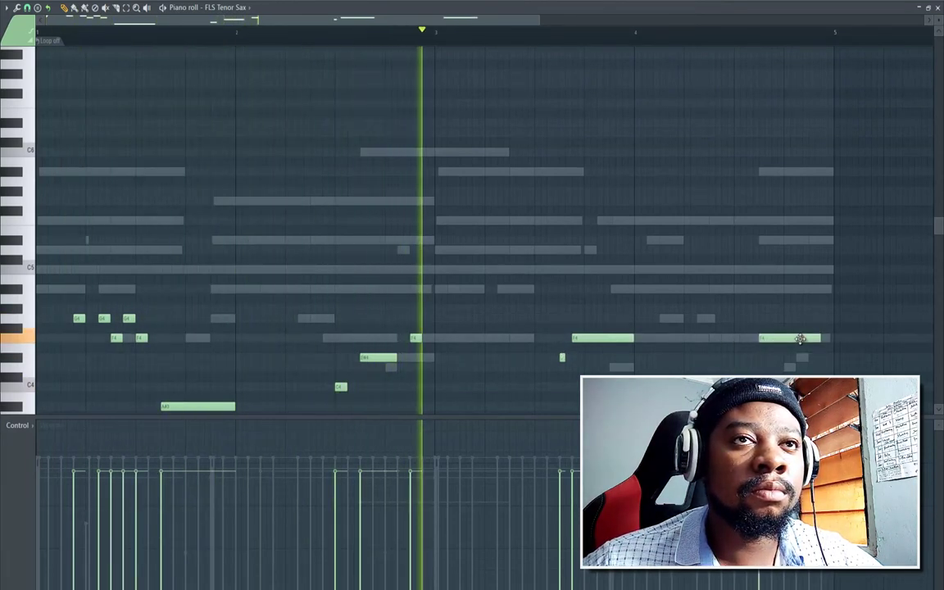
left_click_drag(777, 343, 768, 338)
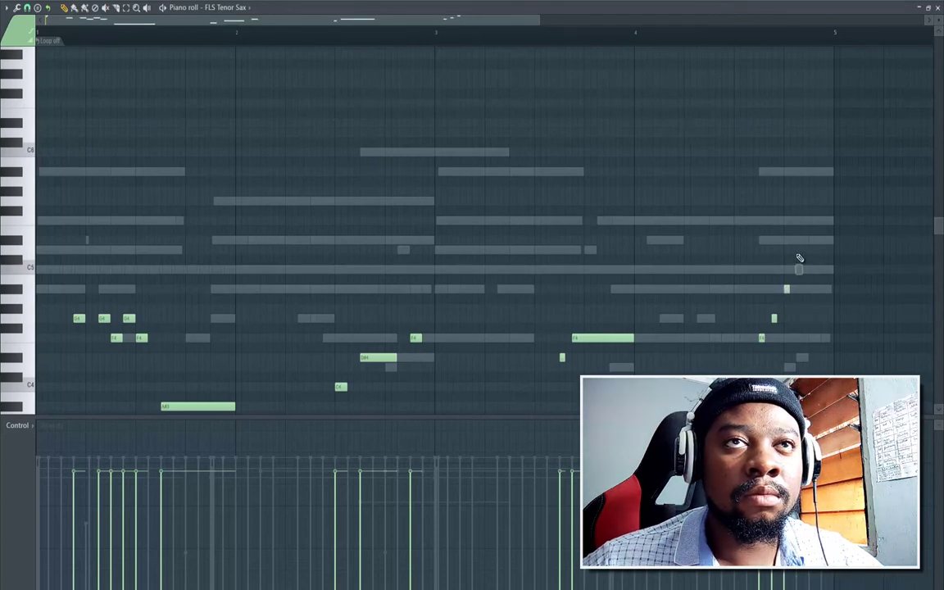
key("space")
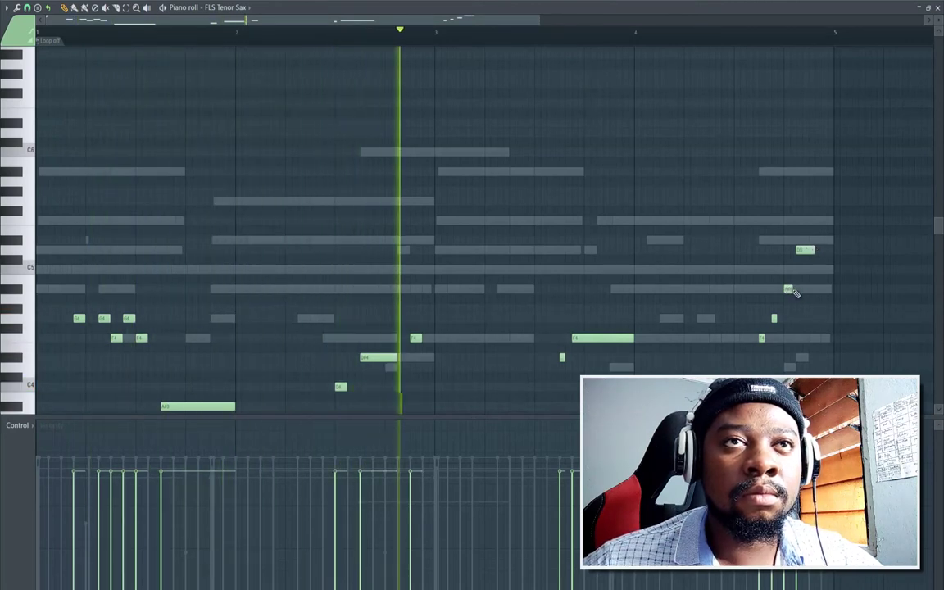
left_click(16, 1)
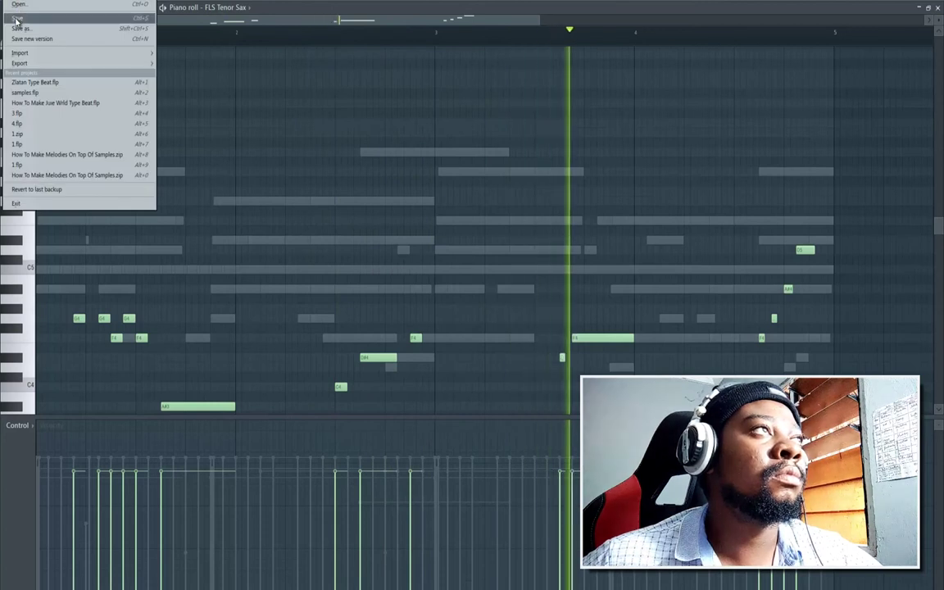
left_click(18, 19)
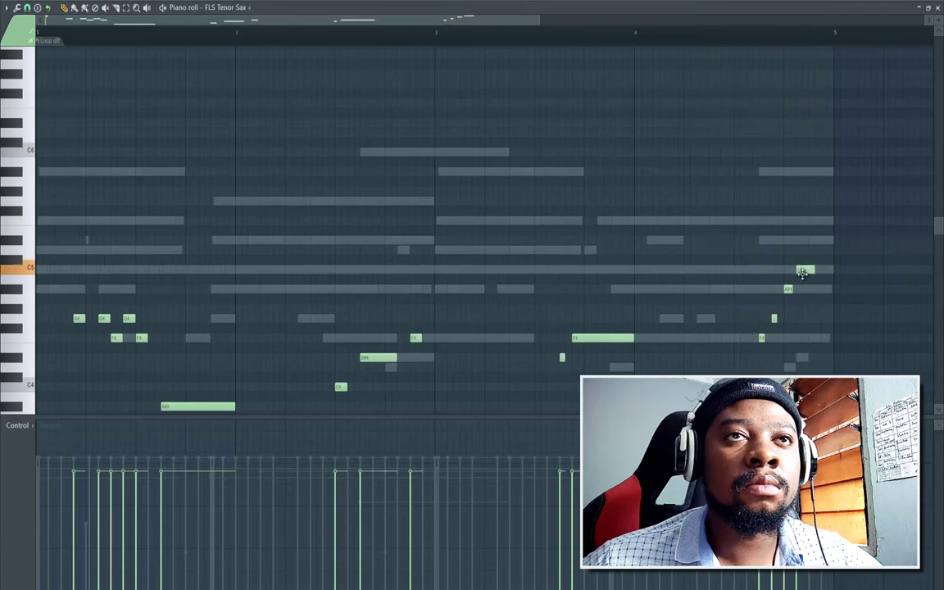
Lower the D5 in bar 4 to C5 and add a quarter-beat F4 ending with the bar
left_click_drag(822, 294, 820, 340)
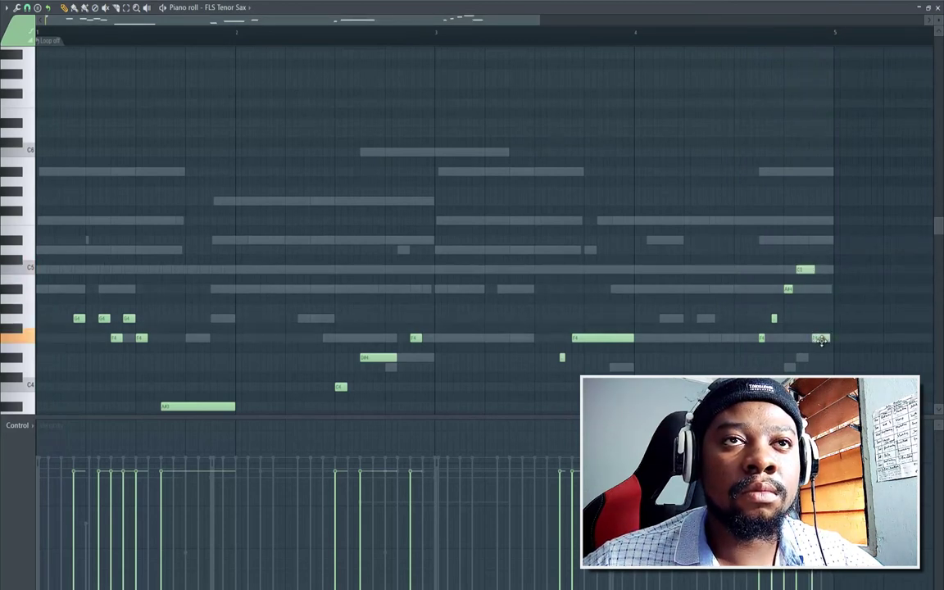
key("space")
left_click(655, 31)
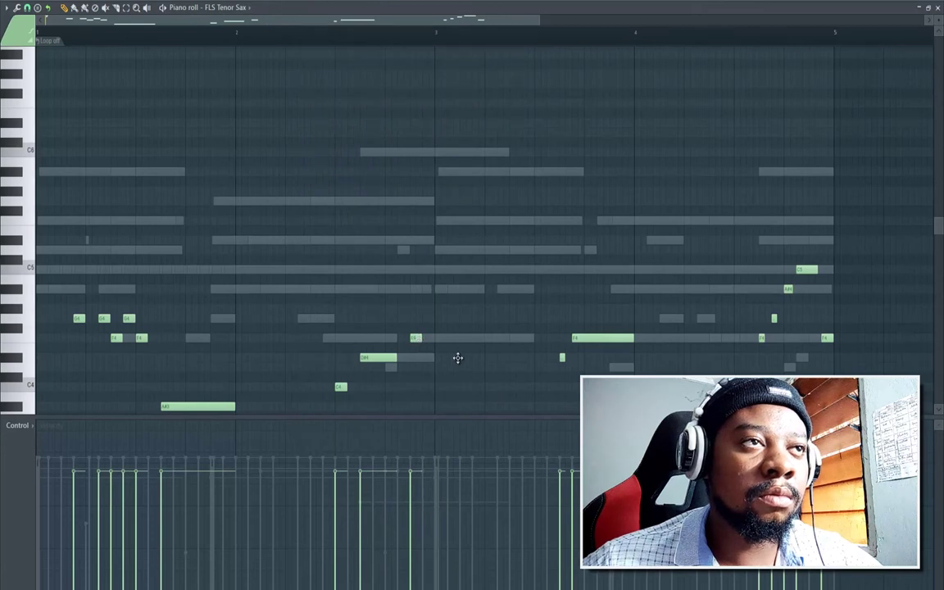
Add an A#3 midway through bar 3's beat 1, extend it to the start of beat 2, and save the project
left_click(463, 407)
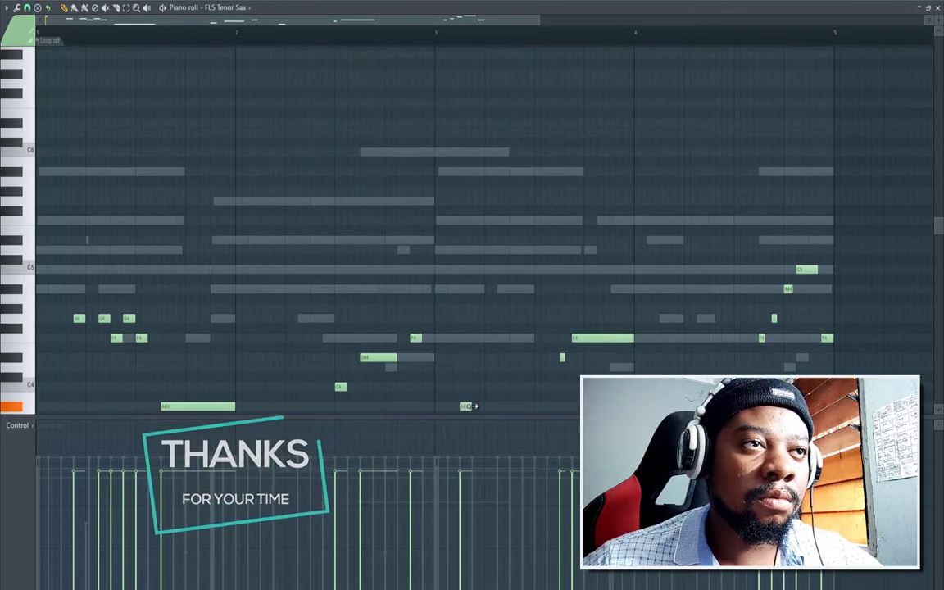
left_click_drag(471, 406, 485, 407)
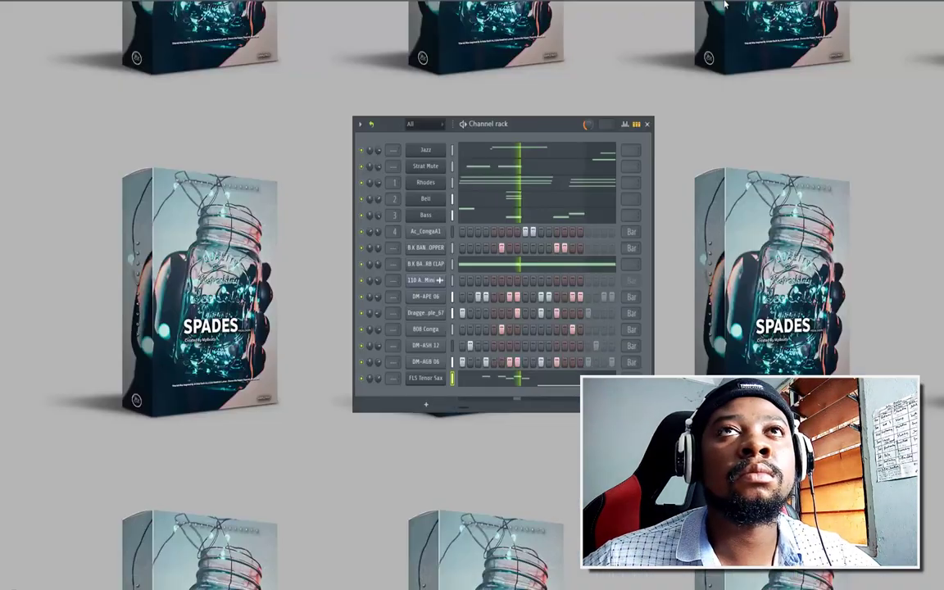
left_click(11, 1)
left_click(21, 19)
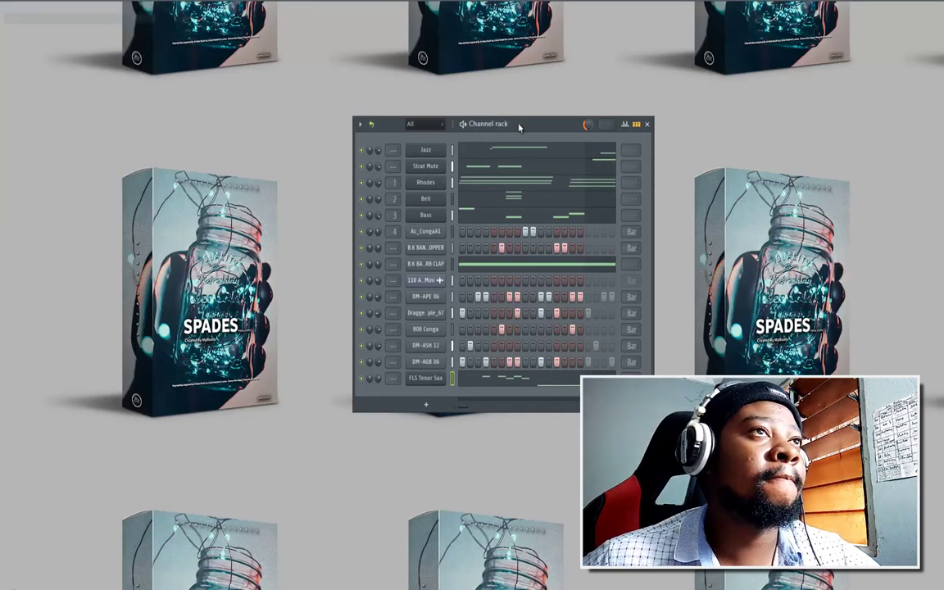
Reposition the Channel rack window on the workspace and save the project again
left_click_drag(492, 124, 440, 64)
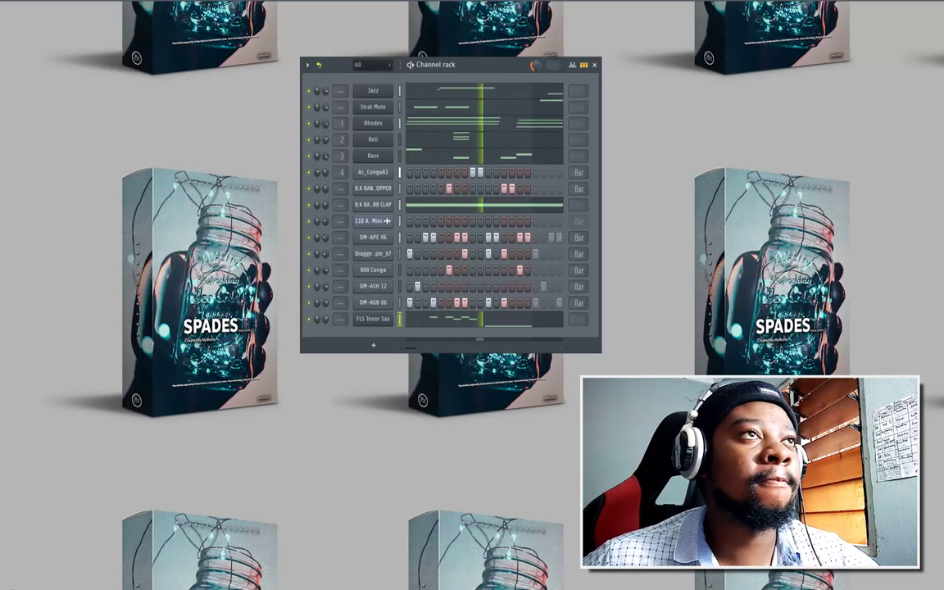
left_click(12, 2)
left_click(23, 16)
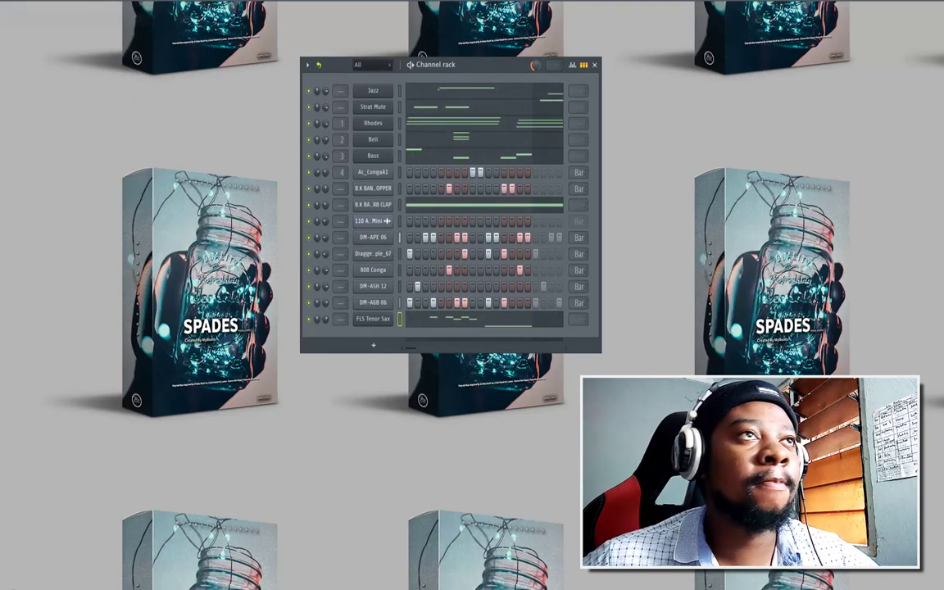